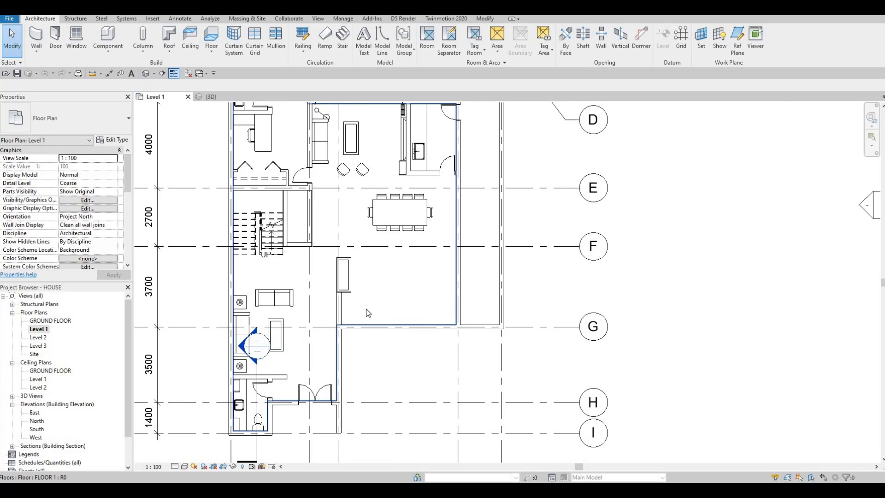
- Start a new in-place model in the Generic Models category on the Level 1 plan
scroll(366, 309, "up", 2)
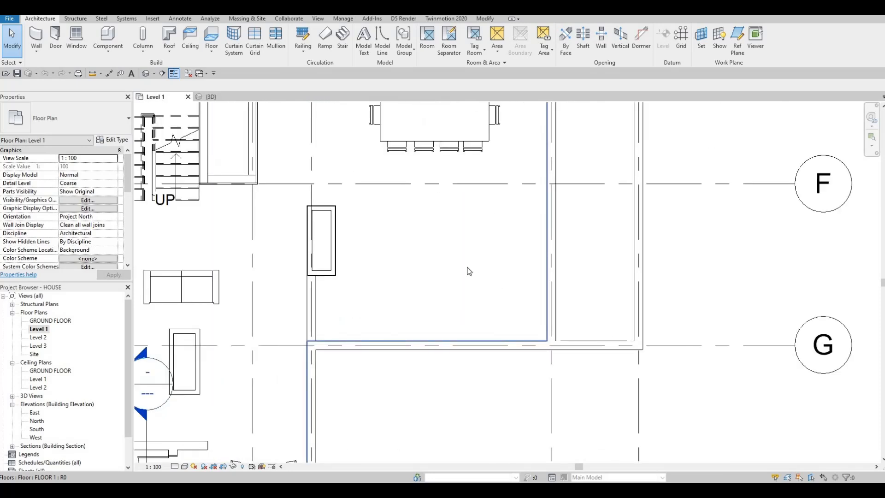
scroll(504, 222, "down", 1)
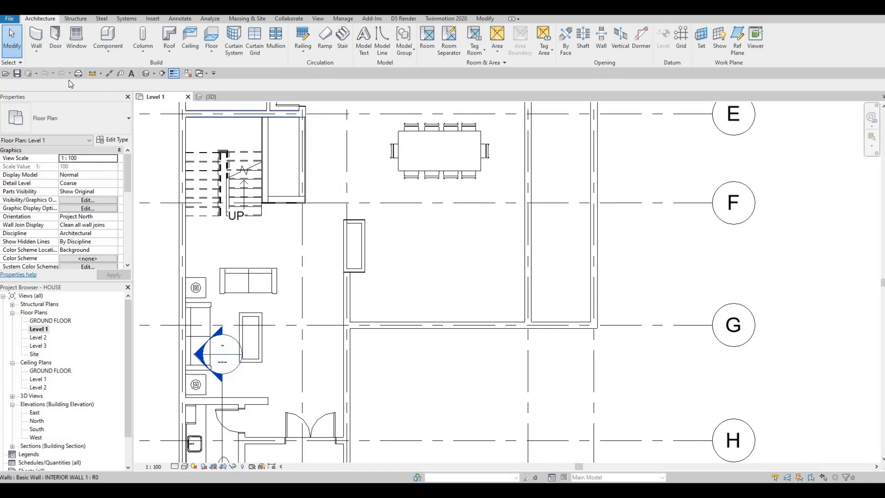
left_click(37, 43)
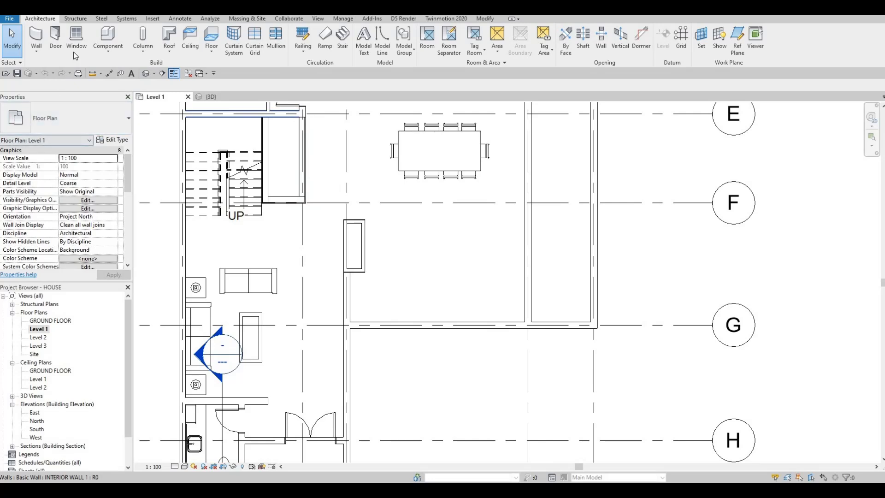
left_click(110, 52)
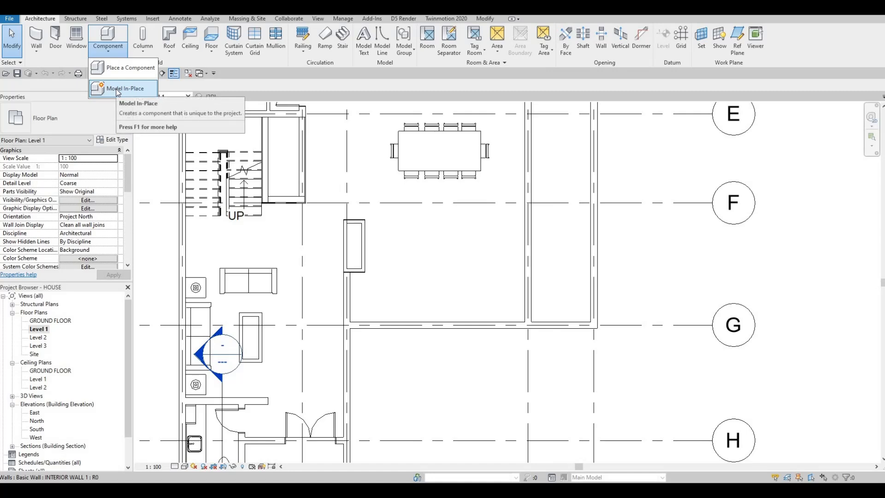
left_click(117, 88)
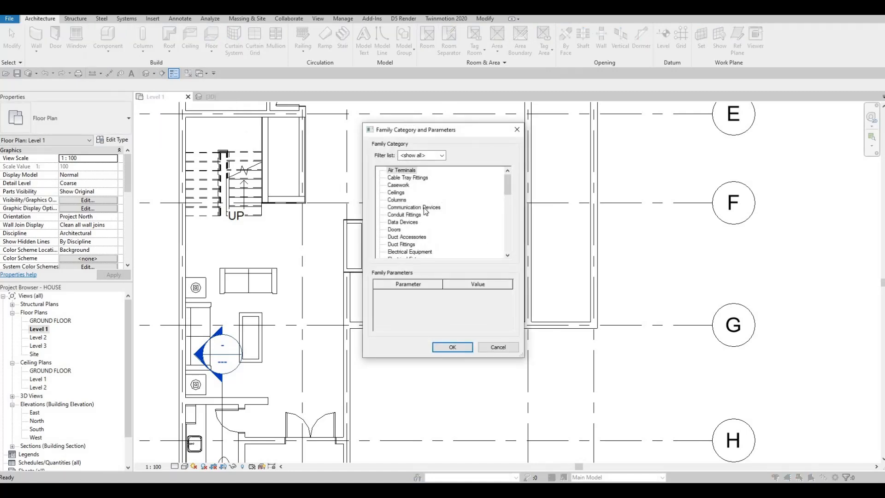
scroll(424, 208, "down", 2)
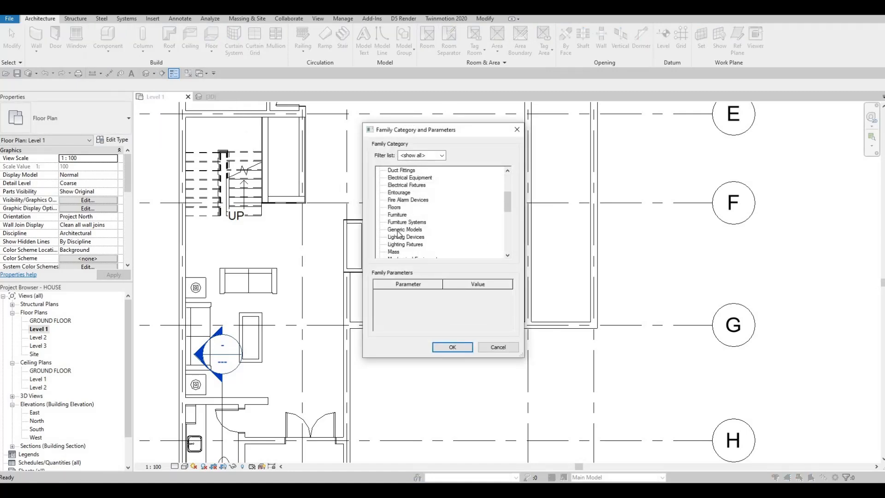
left_click(404, 230)
left_click(460, 351)
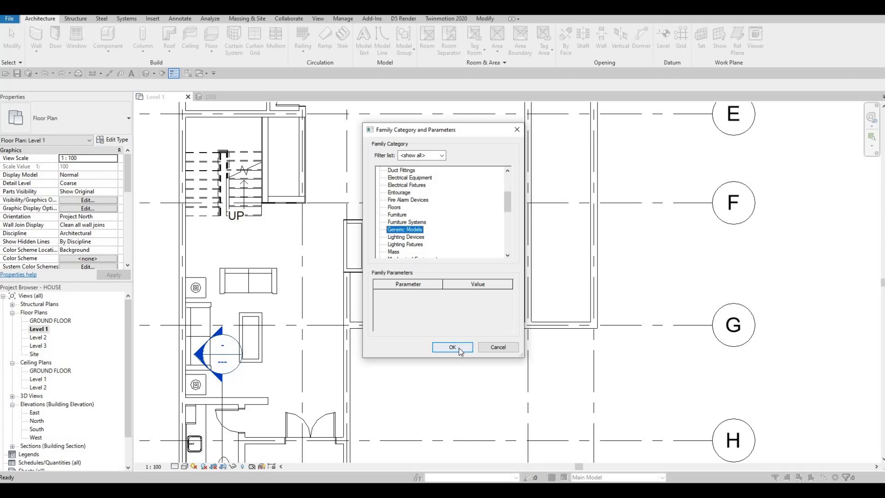
left_click(443, 262)
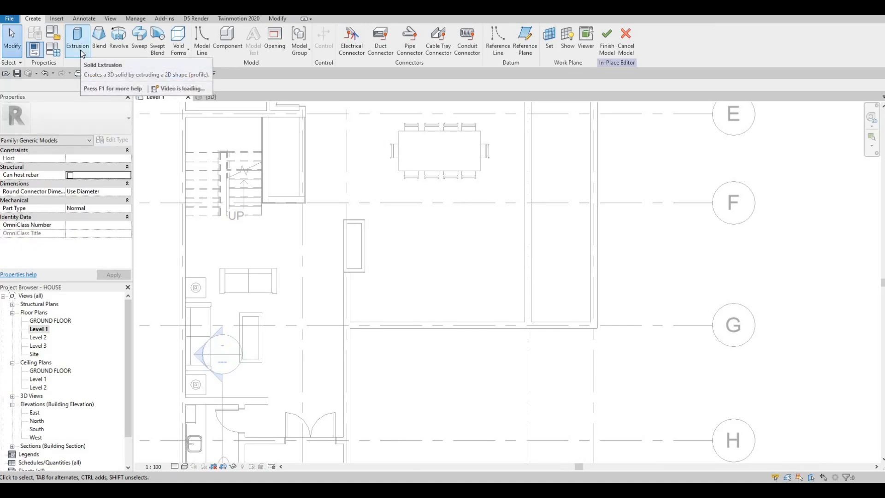
- Start a solid extrusion and sketch a rectangle about 5200 by 700 mm along the inside of the wall at grid G
left_click(80, 50)
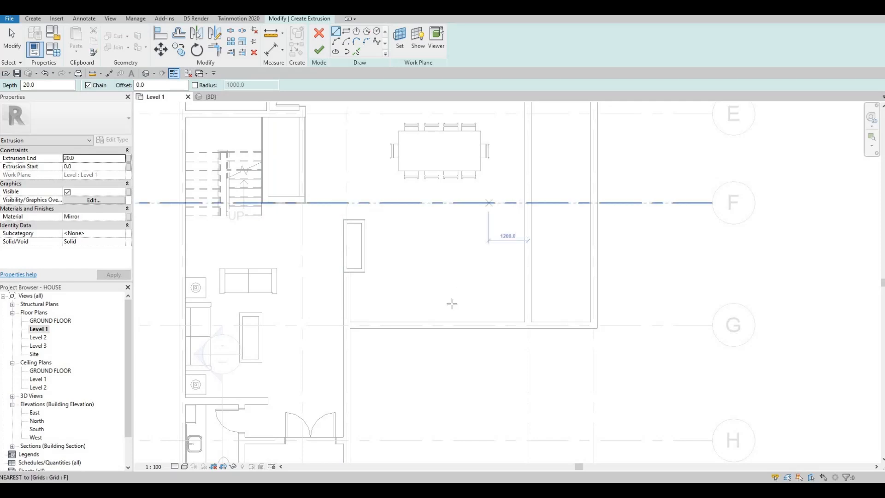
left_click(346, 32)
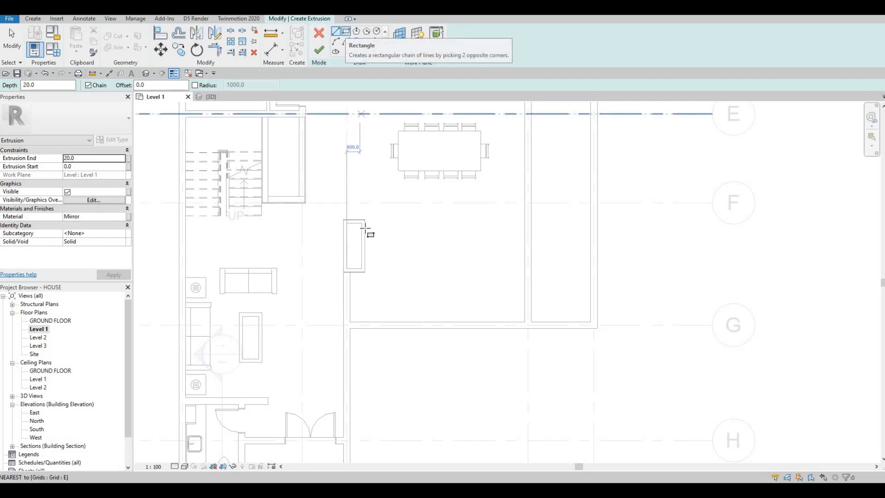
left_click(351, 322)
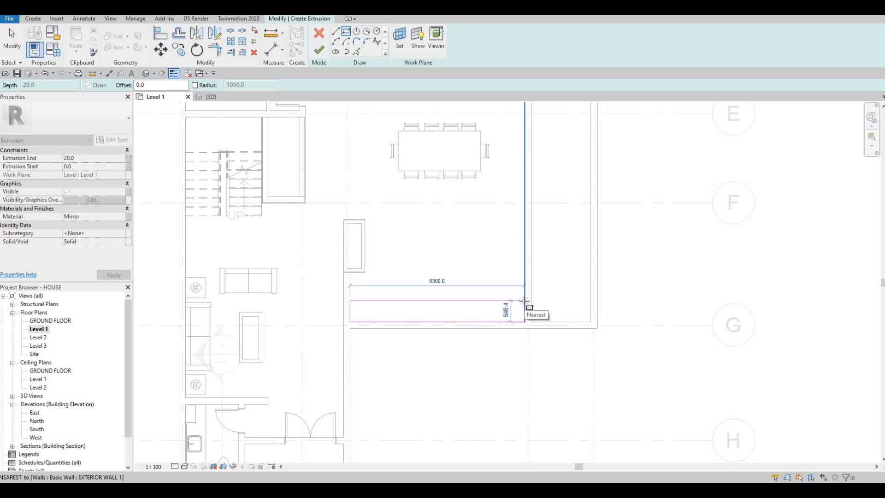
scroll(524, 301, "up", 2)
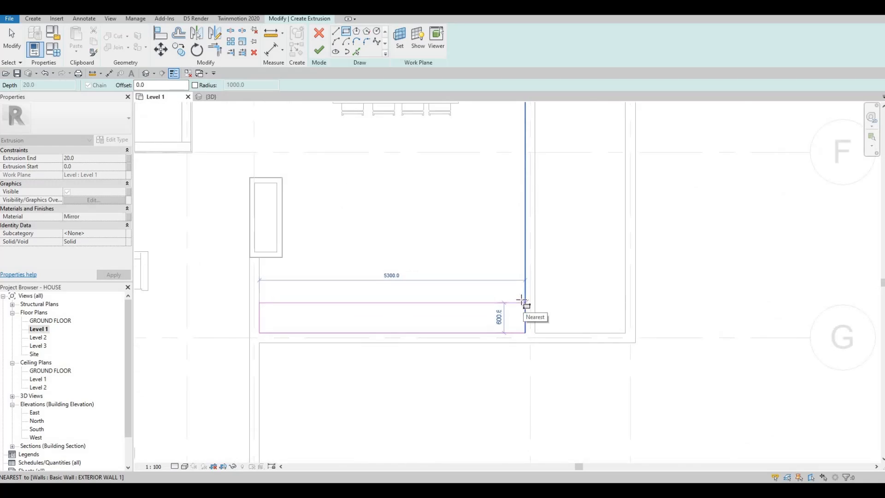
left_click(524, 228)
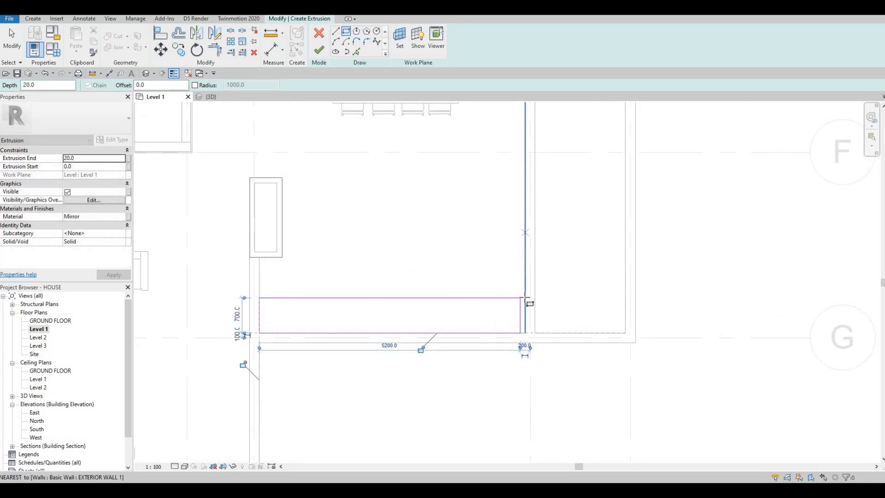
- Sketch a second rectangle about 700 mm wide along the dining area's exterior wall, just above the first one
scroll(525, 282, "up", 1)
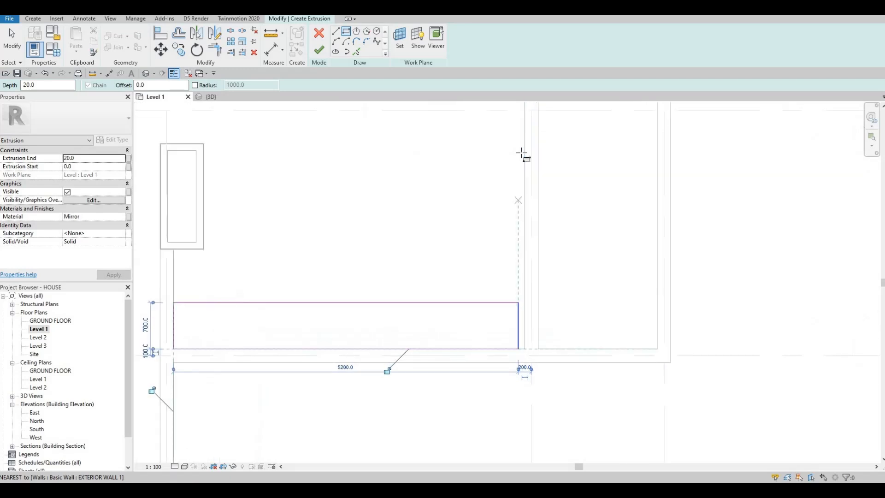
left_click(486, 282)
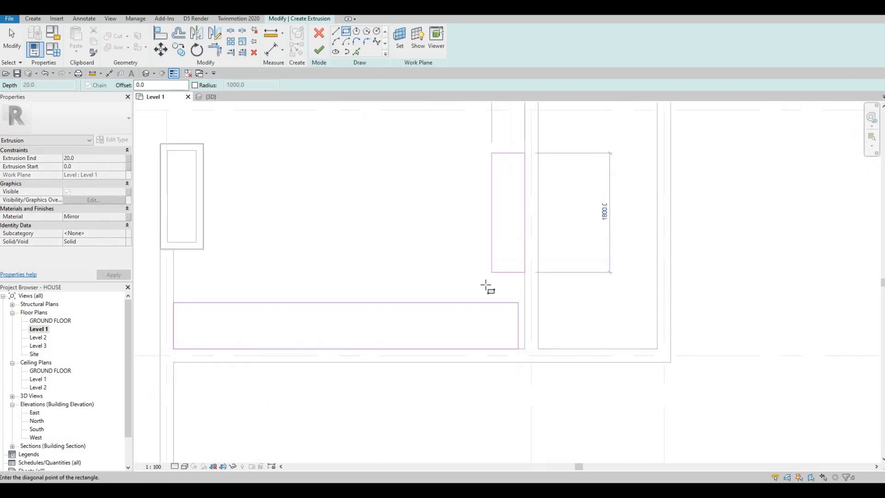
scroll(487, 281, "down", 1)
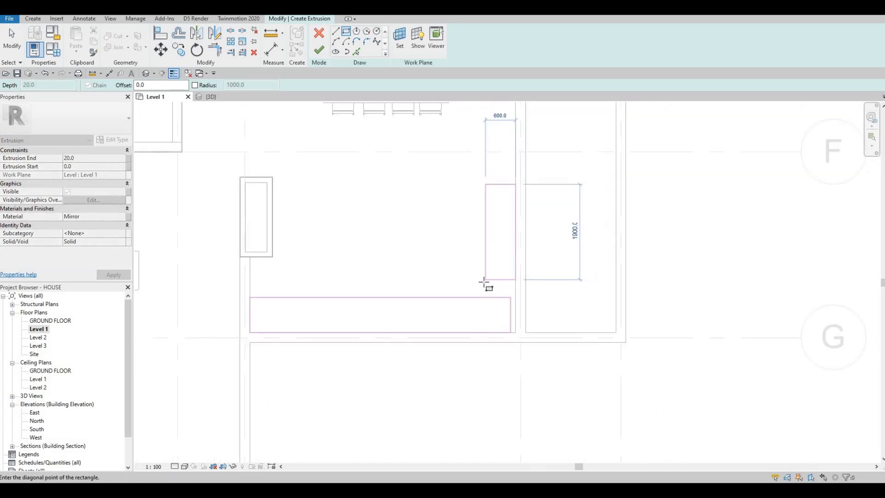
key("Escape")
key("Escape")
key("Escape")
key("Escape")
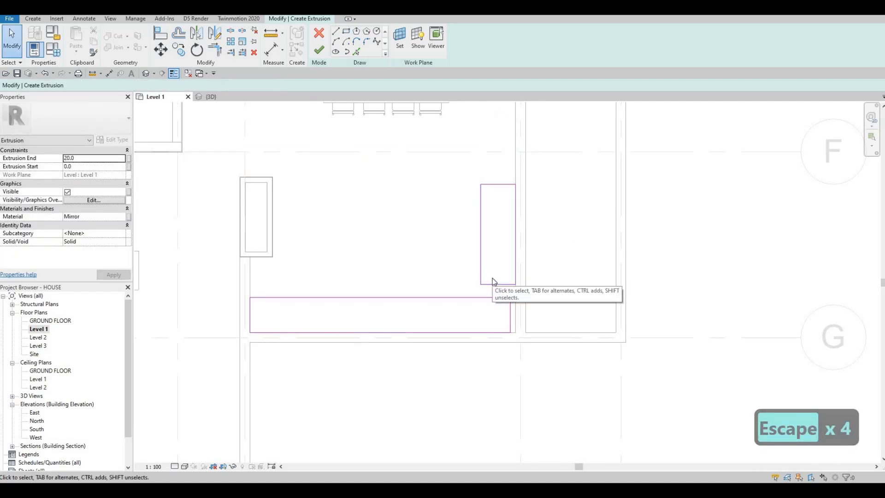
- Trim the two rectangles' inner and outer edges so they meet at corners and form an L-shaped outline
key("t")
key("r")
left_click(470, 297)
left_click(481, 263)
left_click(515, 244)
left_click(500, 332)
key("Escape")
key("Escape")
- Delete the two leftover segments inside the L-shaped outline
left_click(510, 313)
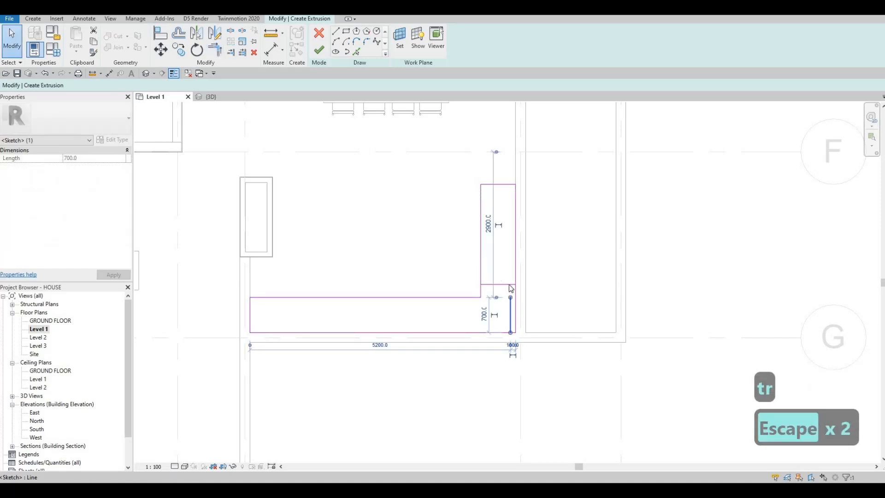
key("Delete")
key("Delete")
scroll(447, 311, "down", 1)
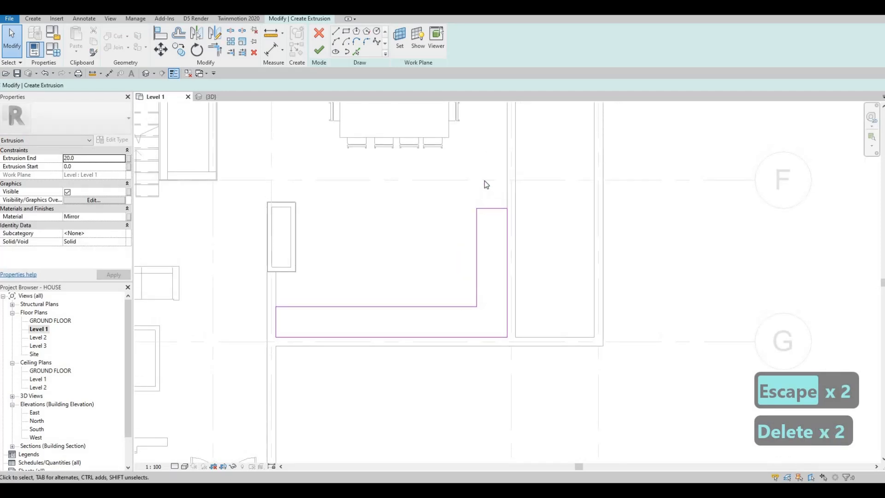
- Extend the upper end of the L-shaped outline's vertical leg to grid F
mouse_move(489, 209)
left_mouse_down()
mouse_move(484, 183)
mouse_move(494, 181)
mouse_move(651, 181)
left_mouse_up()
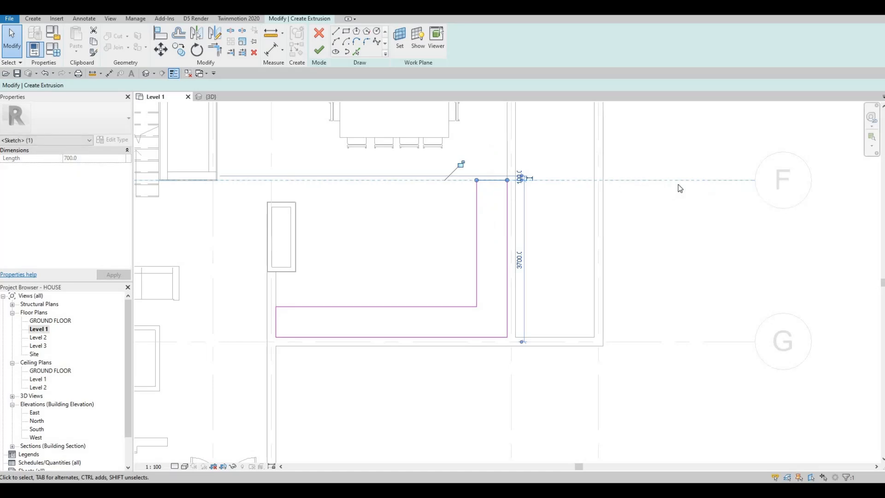
middle_click_drag(339, 321, 405, 282)
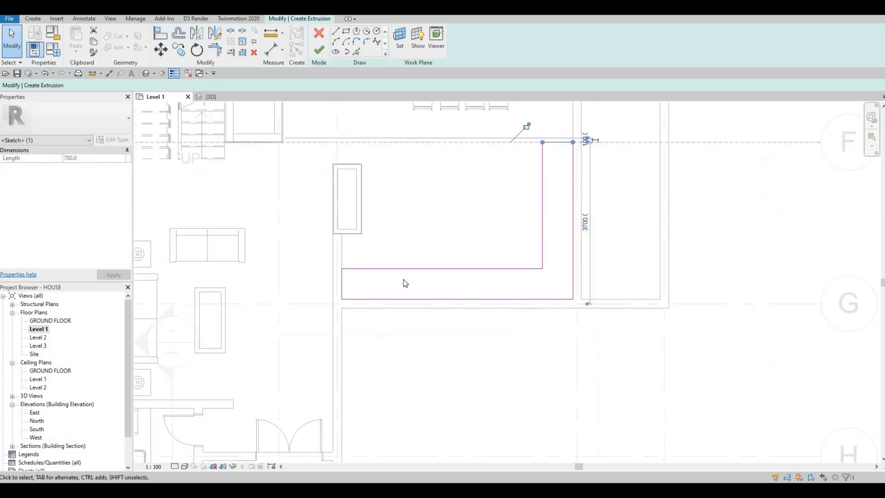
key("Escape")
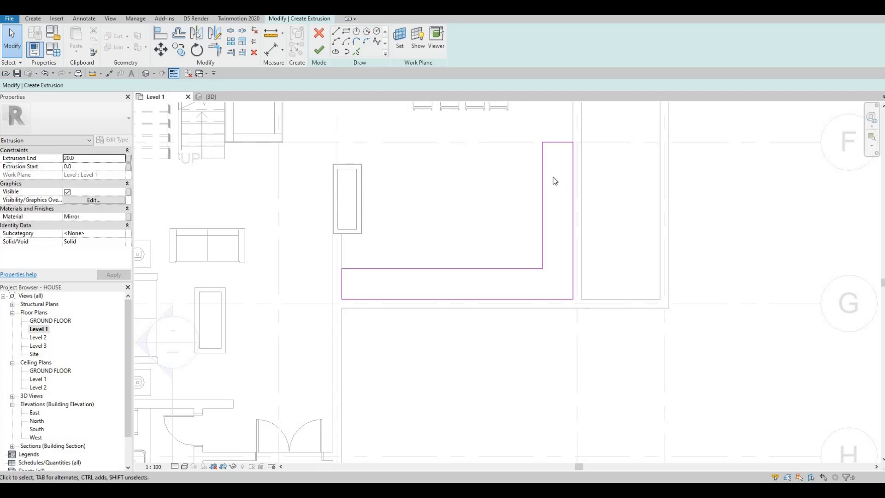
middle_click_drag(555, 179, 544, 195)
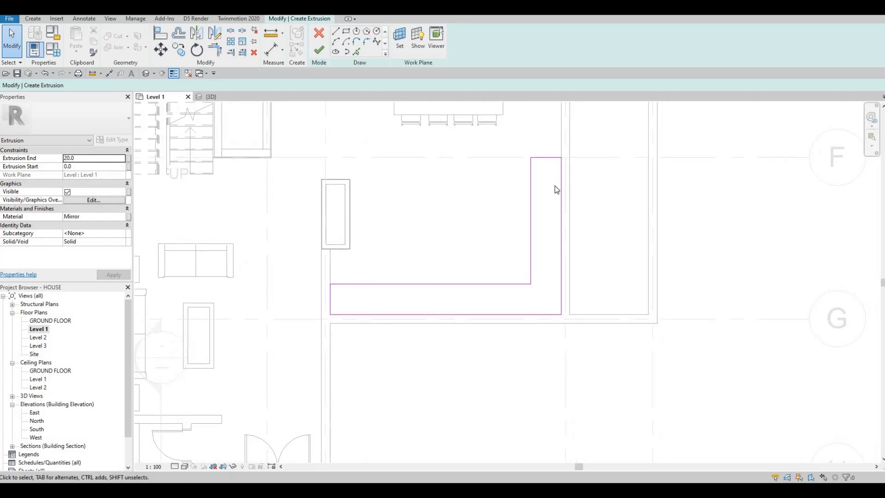
left_click(543, 158)
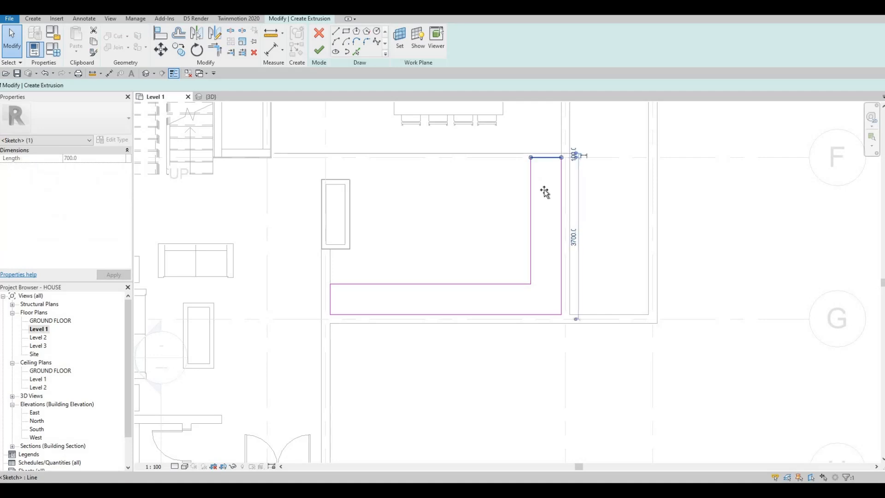
mouse_move(544, 158)
left_mouse_down()
mouse_move(544, 206)
mouse_move(544, 159)
left_mouse_up()
key("F1")
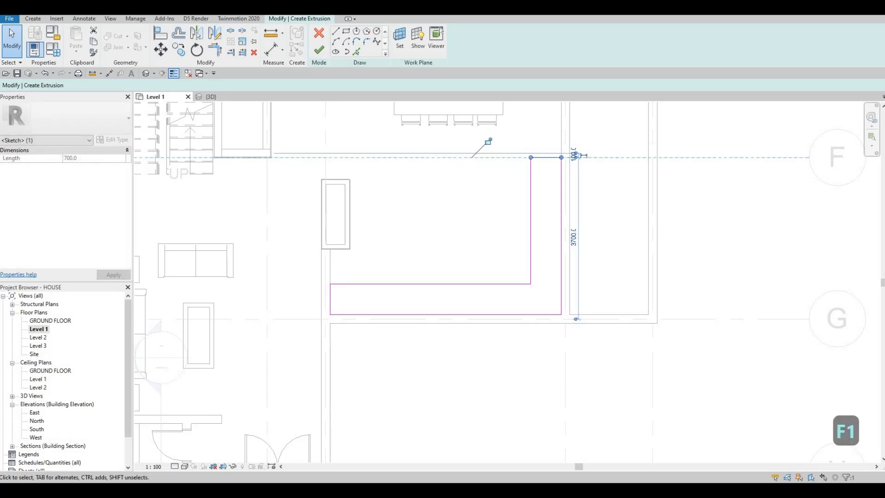
middle_click_drag(377, 259, 399, 238)
key("Escape")
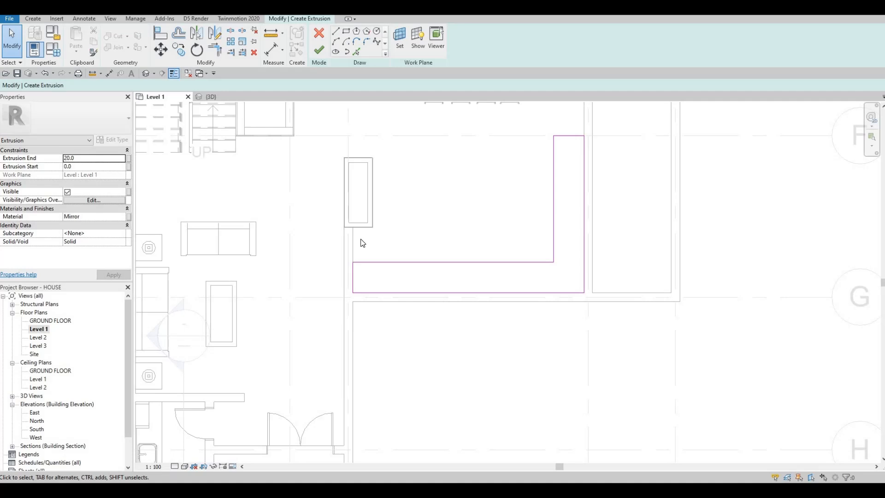
key("F1")
key("F1")
scroll(404, 208, "down", 1)
scroll(480, 170, "down", 2)
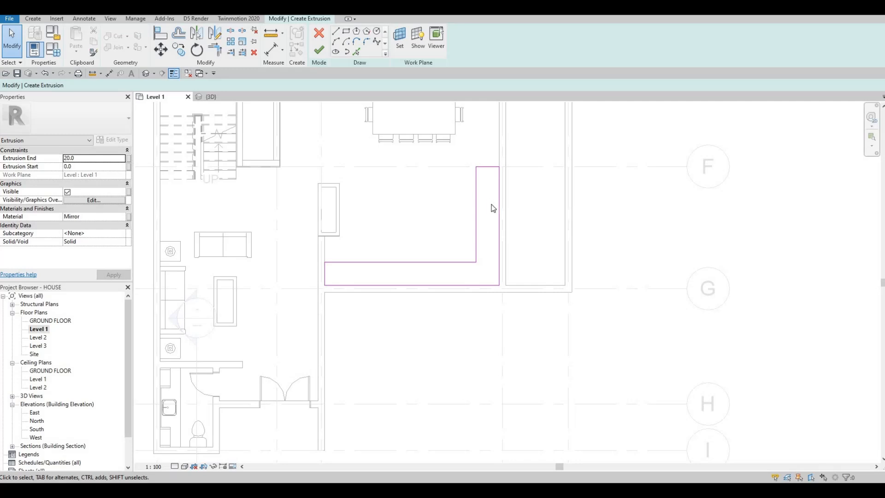
- Move the vertical leg's end edge to 2500 mm from grid G and finish the extrusion sketch
left_click_drag(486, 166, 486, 203)
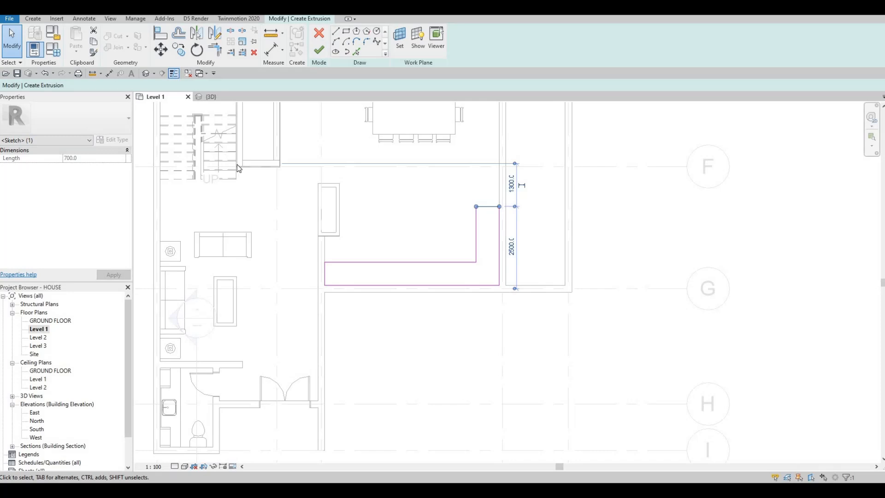
scroll(236, 164, "down", 1)
scroll(253, 163, "up", 1)
left_click(320, 54)
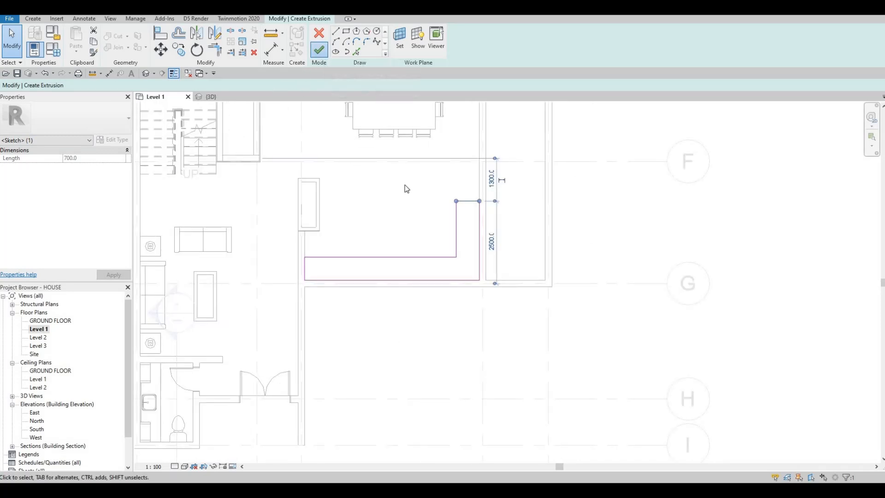
- Set the L-shaped extrusion's end to 875 mm
left_click(99, 158)
type("875")
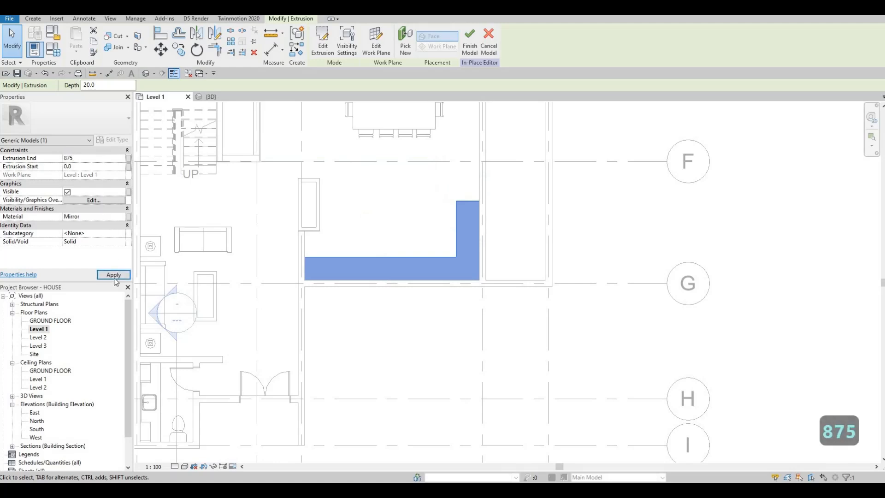
left_click(116, 277)
- Assign the AEC wood material Glulam 36h to the L-shaped extrusion and finish the in-place model
left_click(120, 216)
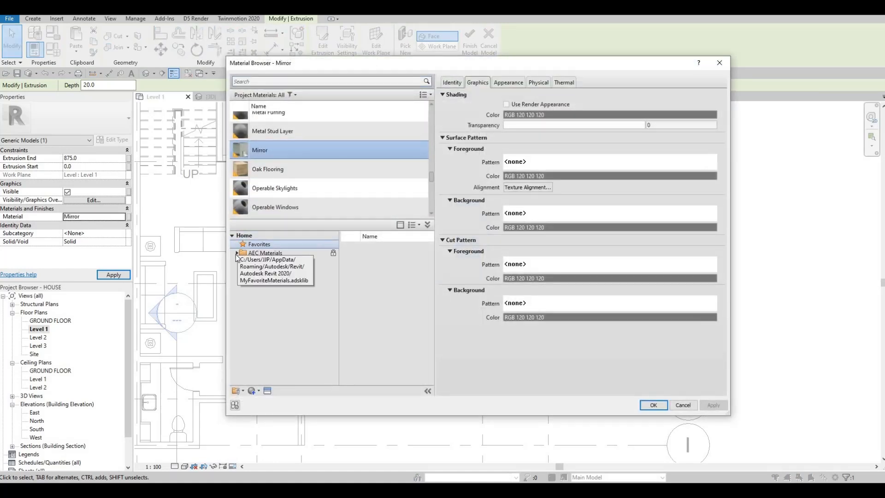
left_click(237, 253)
scroll(259, 376, "down", 1)
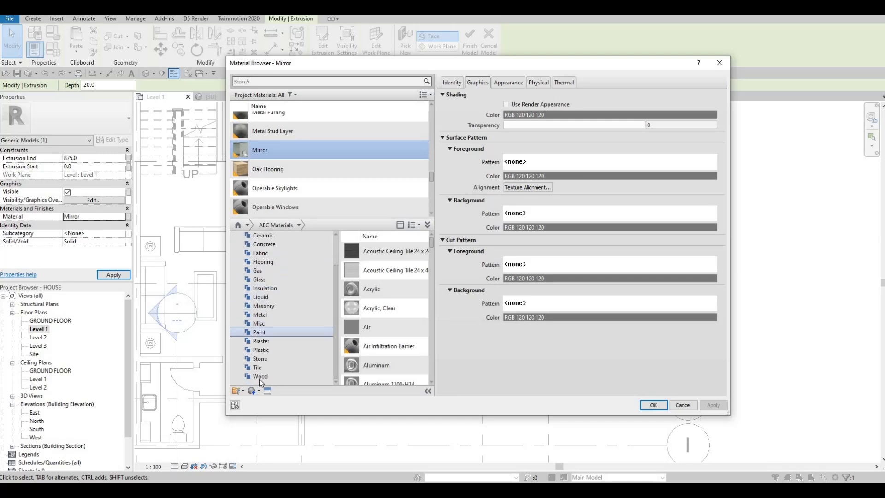
left_click(260, 376)
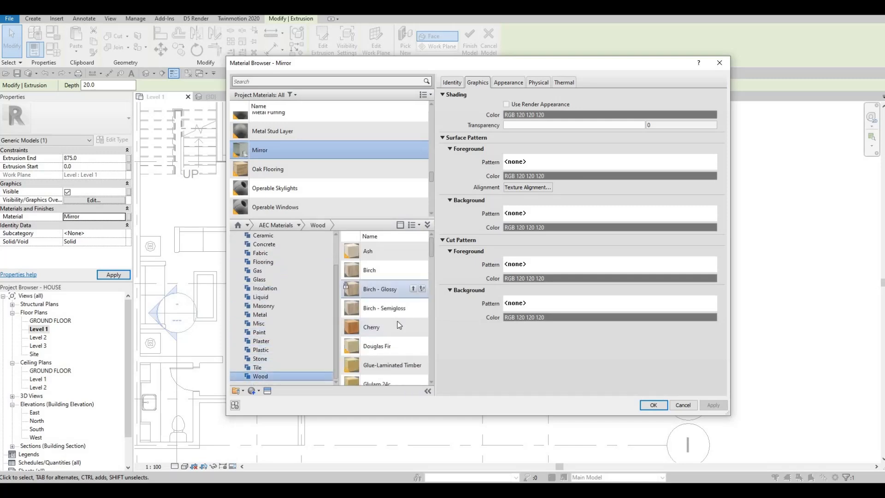
scroll(408, 341, "down", 3)
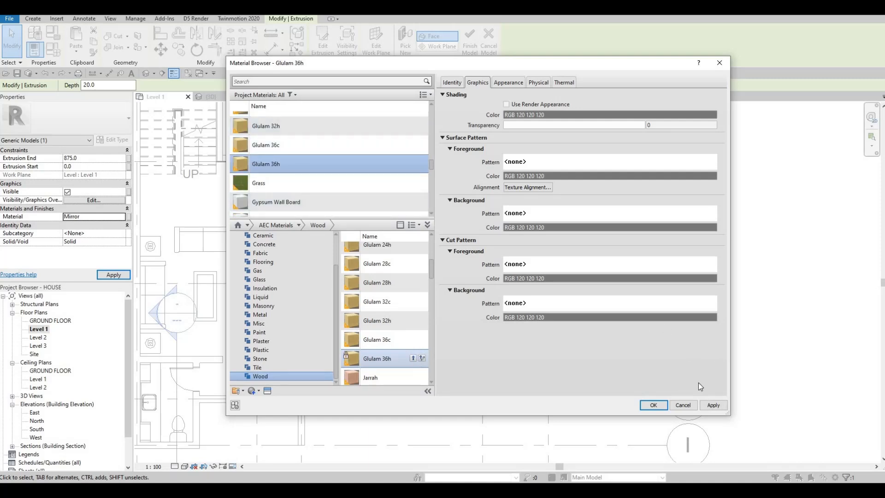
left_click(711, 404)
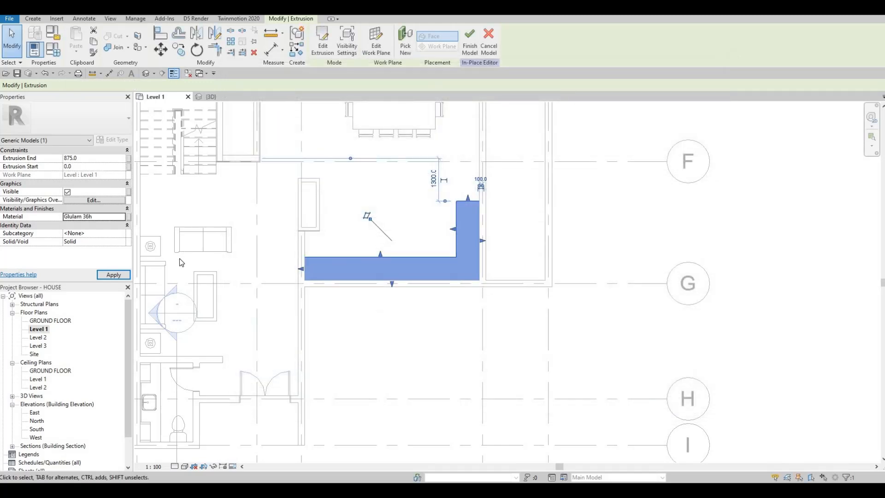
left_click(114, 276)
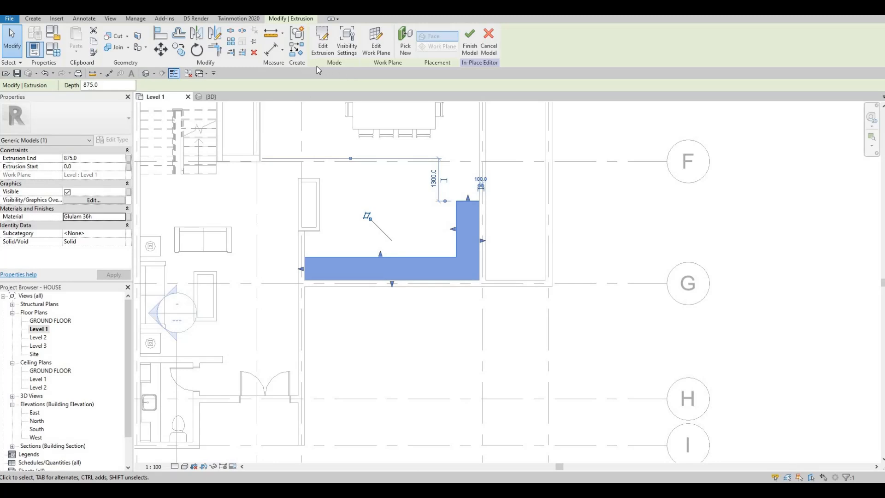
left_click(469, 40)
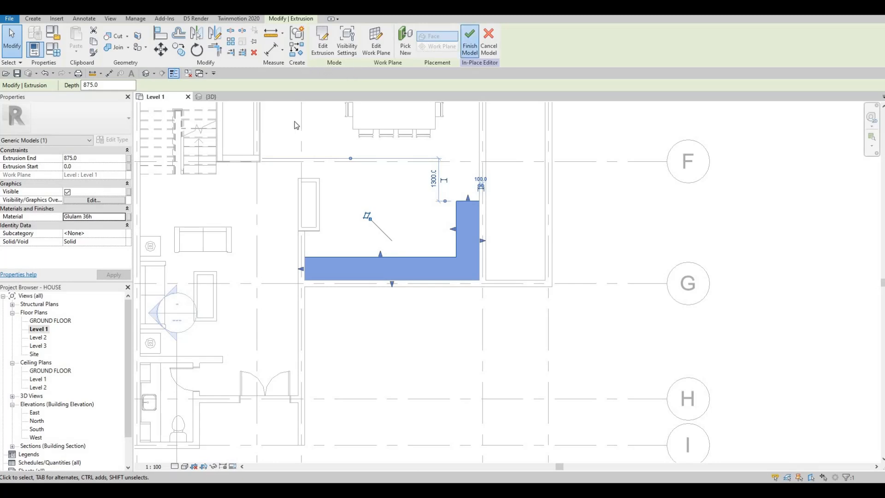
- Switch to the 3D view and reopen the L-shaped counter for in-place editing
left_click(209, 96)
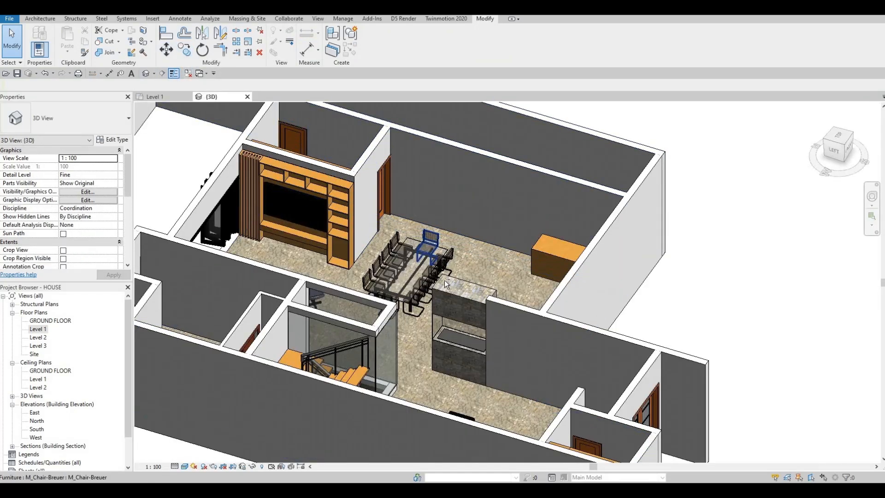
middle_click_drag(444, 280, 502, 212, "shift")
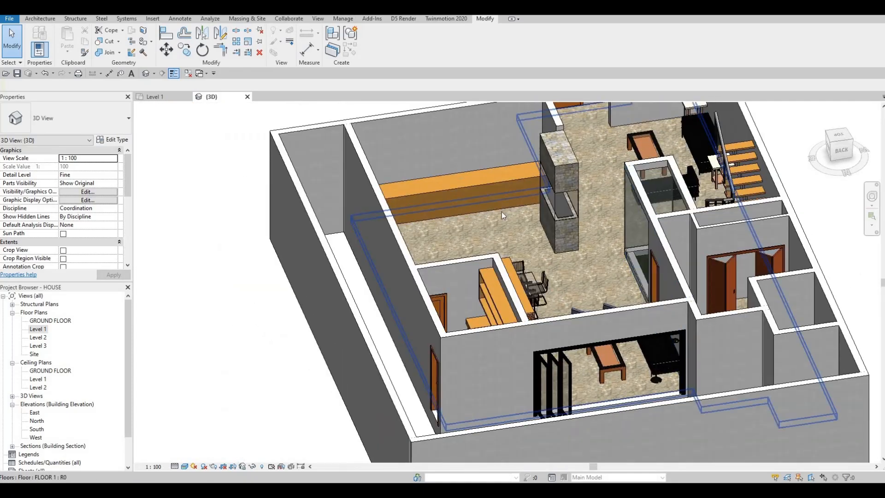
scroll(548, 207, "up", 5)
middle_click_drag(456, 239, 479, 176)
scroll(574, 251, "down", 3)
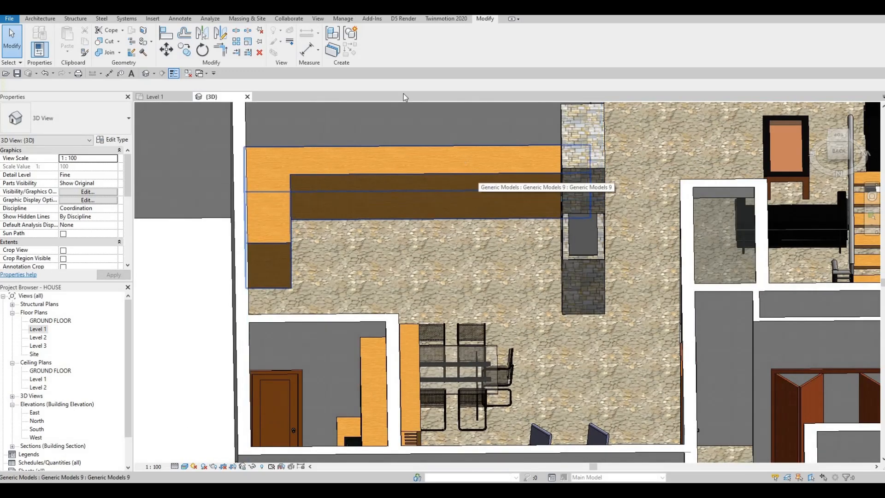
left_click(477, 174)
left_click(374, 49)
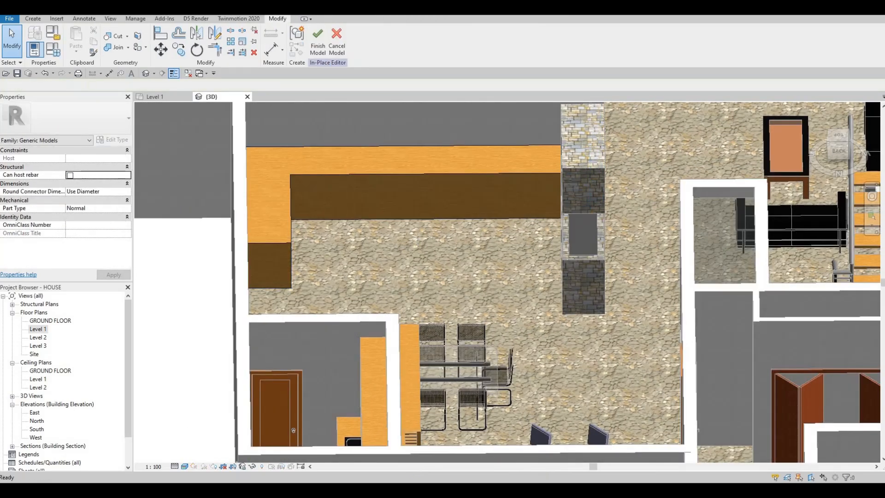
- Create a void sweep with its path picked along the counter's inner bottom edges, and finish the path
left_click(32, 19)
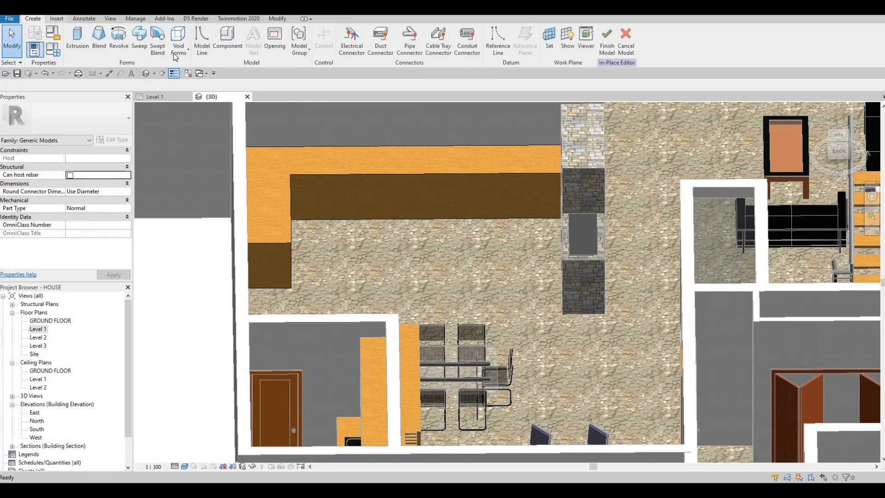
left_click(175, 55)
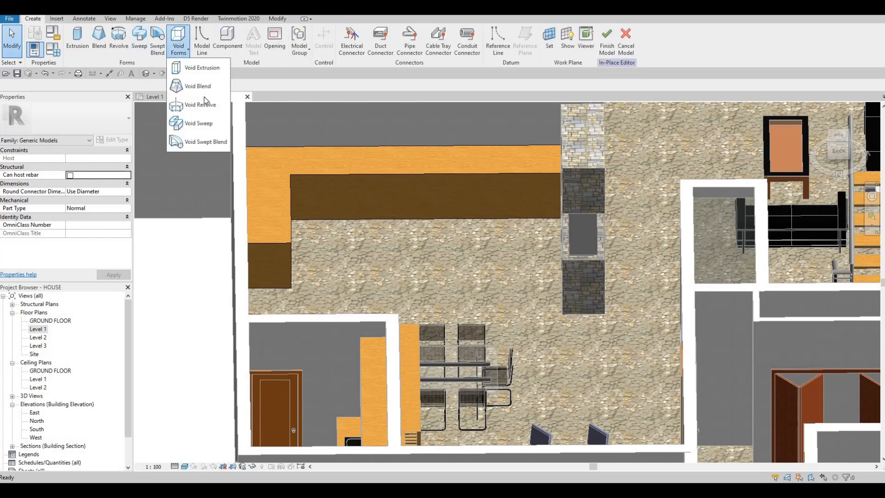
left_click(203, 124)
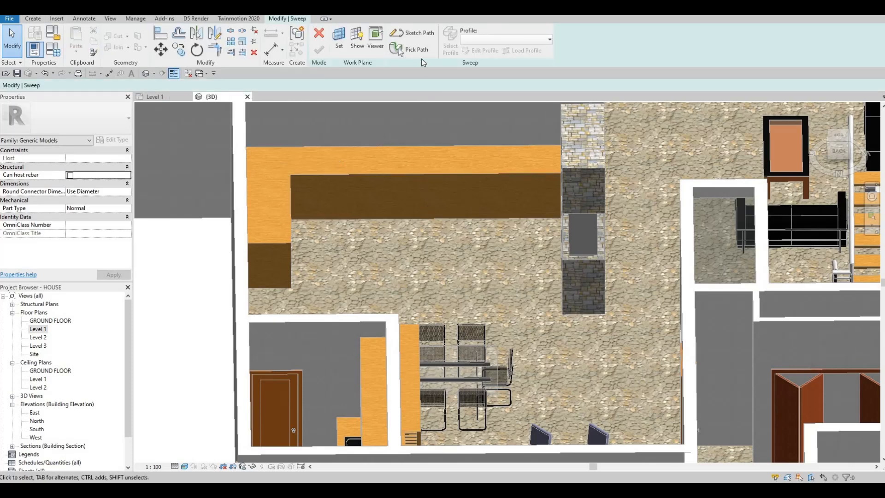
left_click(417, 50)
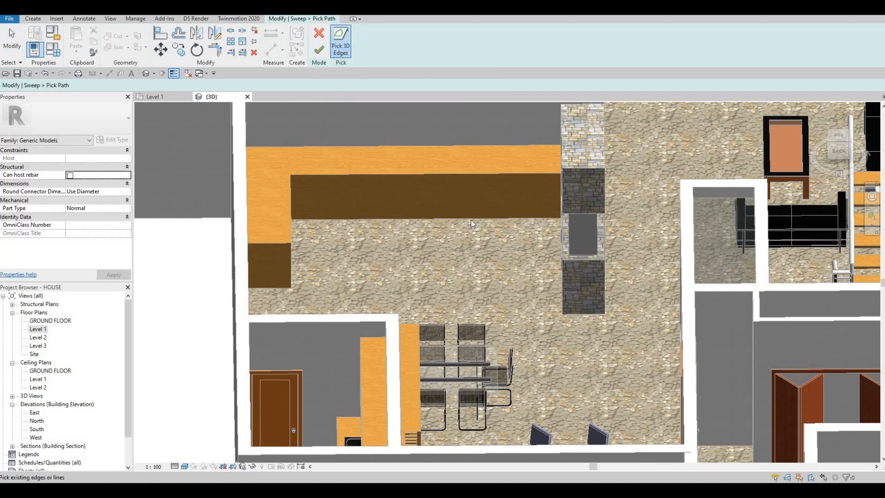
middle_click_drag(471, 224, 338, 148, "shift")
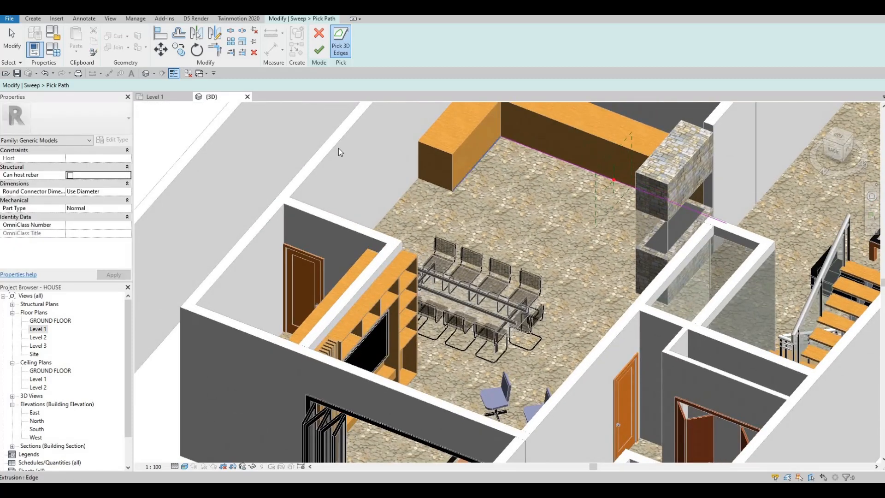
left_click(320, 51)
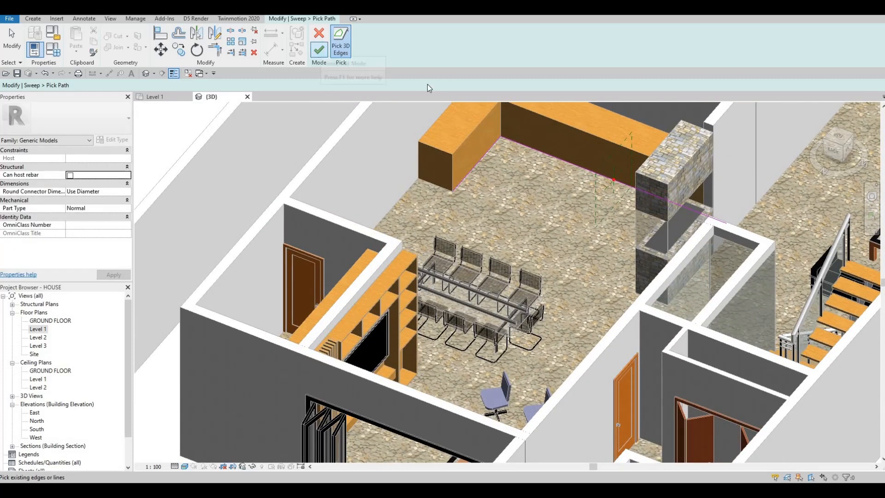
- Sketch a rectangular sweep profile about 65 by 135 mm from the path point into the counter's front face
left_click(301, 19)
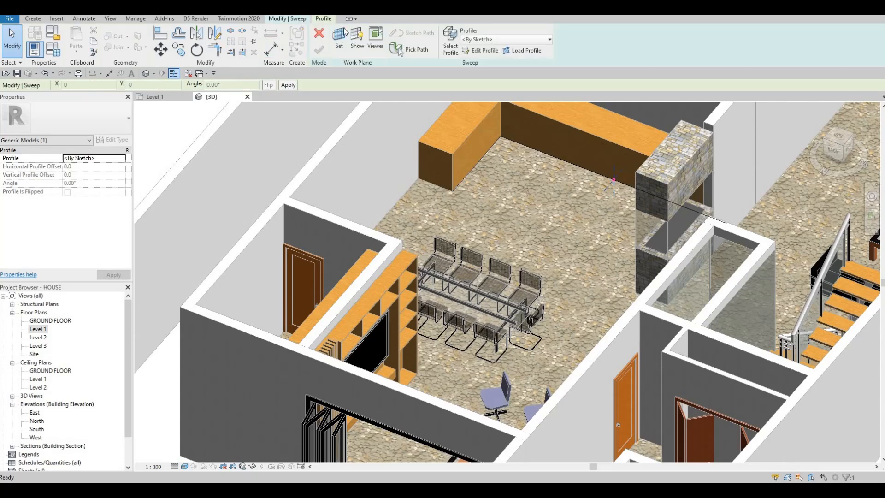
left_click(486, 51)
middle_click_drag(662, 201, 695, 63, "shift")
scroll(506, 139, "up", 3)
middle_click_drag(507, 139, 485, 168, "shift")
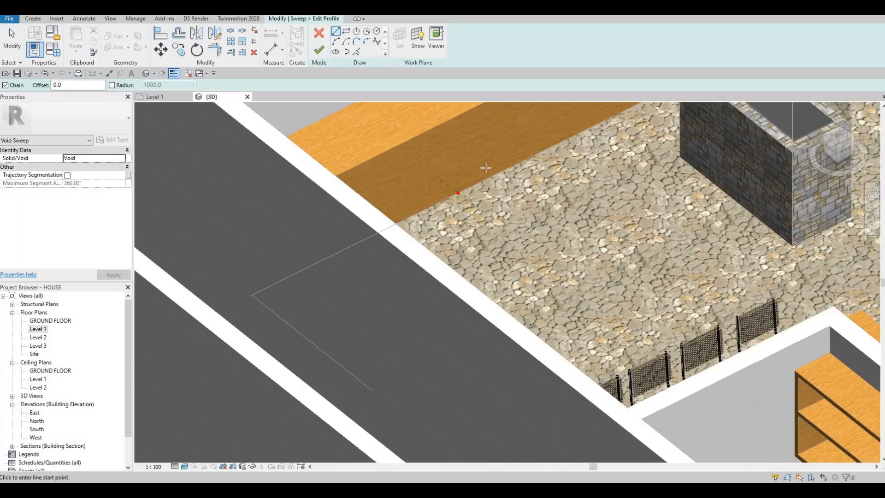
scroll(495, 146, "up", 4)
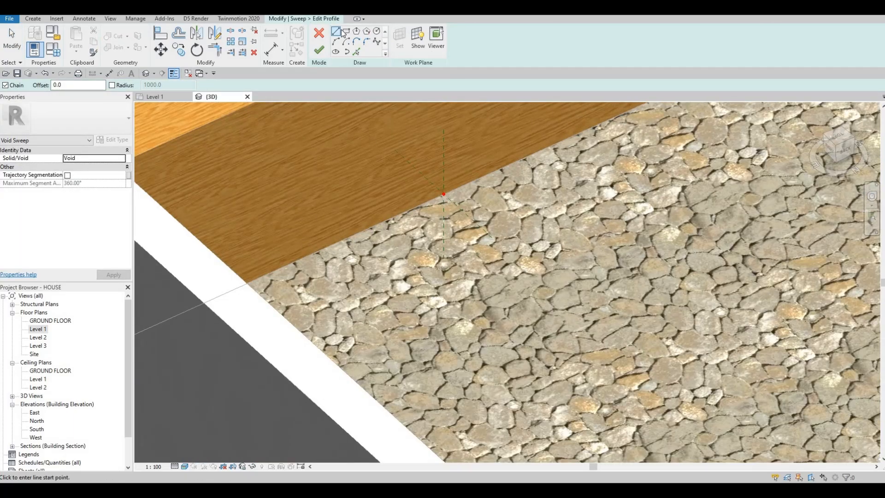
left_click(346, 32)
scroll(446, 190, "up", 2)
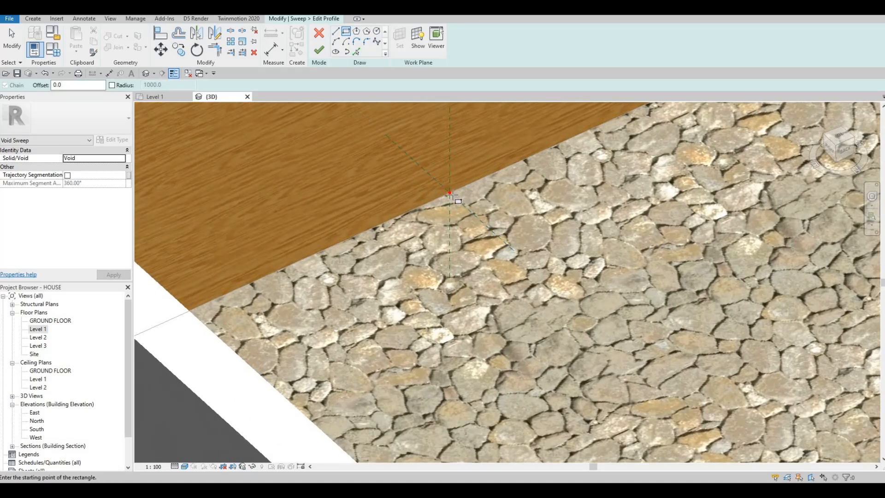
left_click(450, 192)
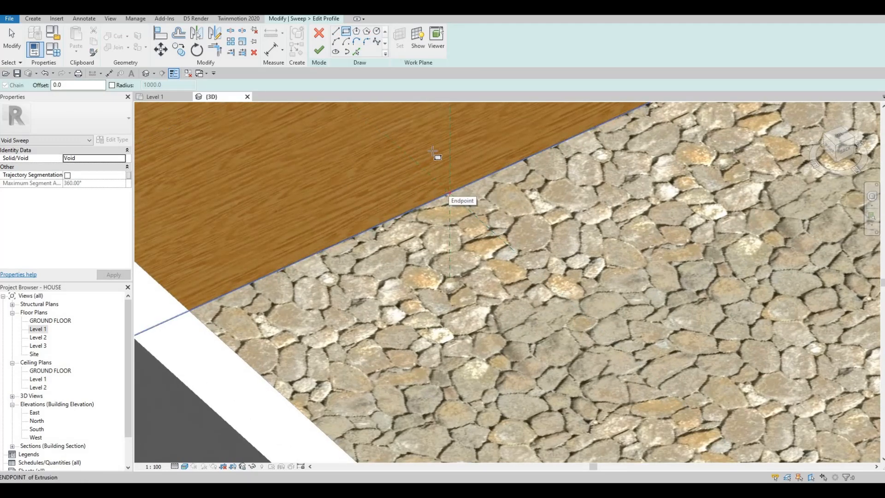
key("Escape")
key("Escape")
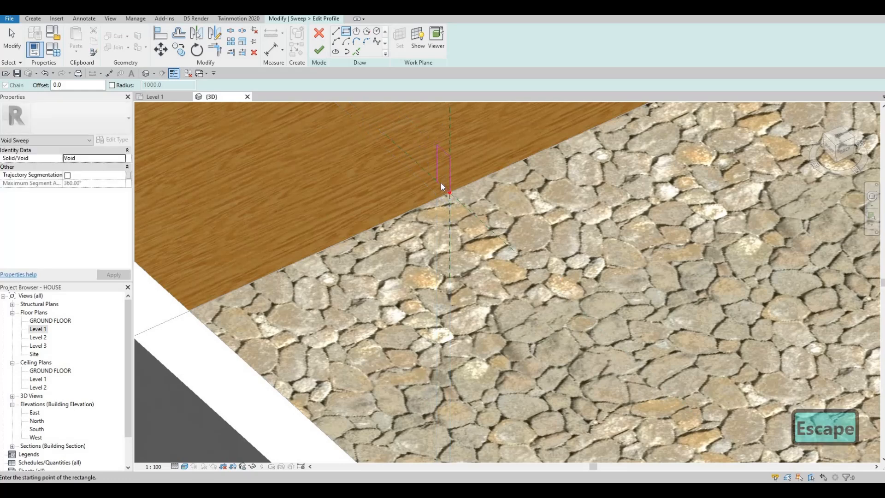
- Set the profile rectangle to 50 mm deep and 100 mm high, and finish the void sweep
left_click(441, 198)
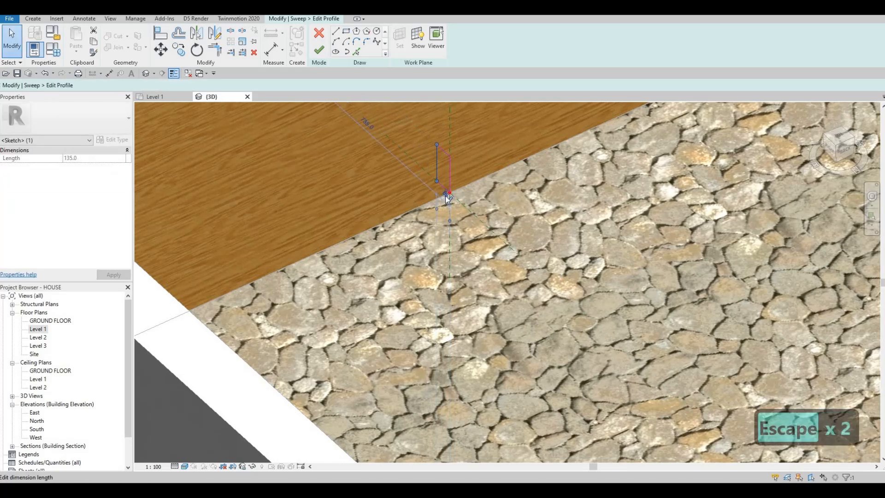
left_click(446, 199)
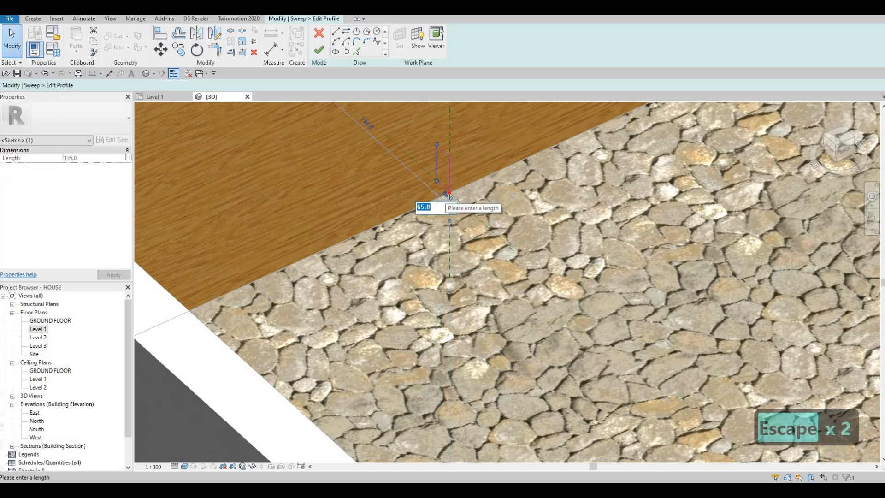
type("50")
key("Return")
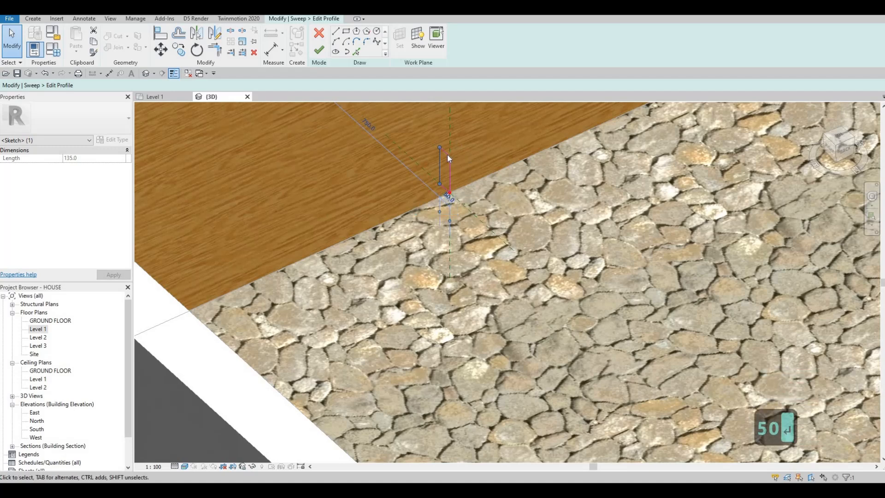
left_click(446, 156)
left_click(455, 179)
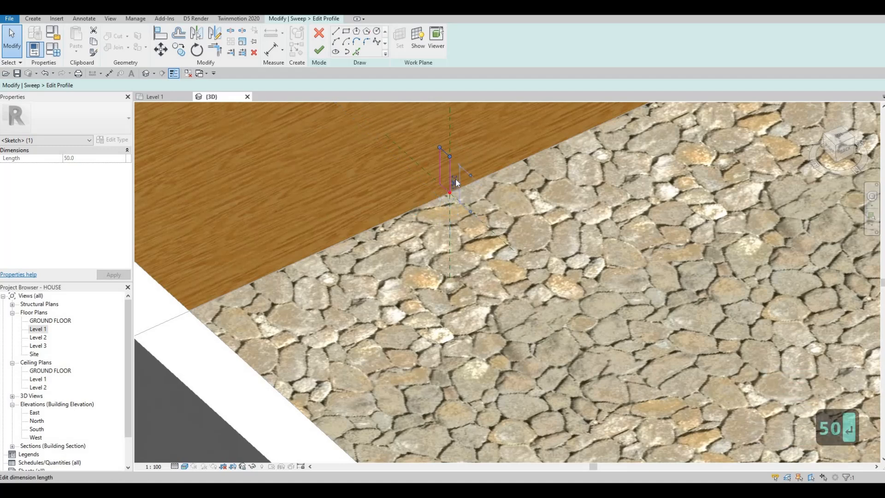
type("100")
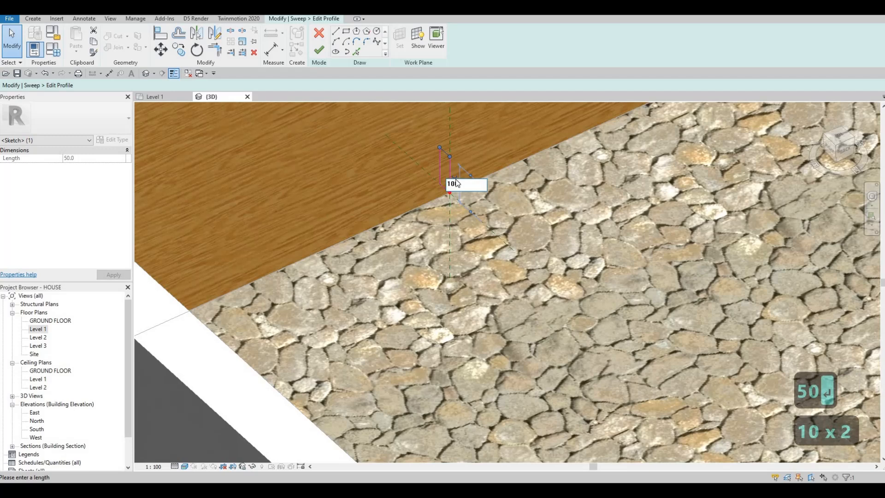
key("Return")
left_click(320, 49)
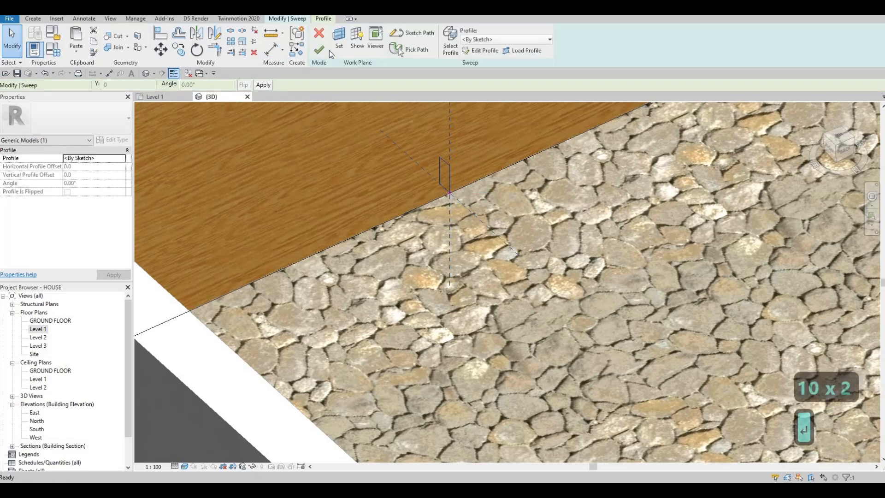
left_click(319, 50)
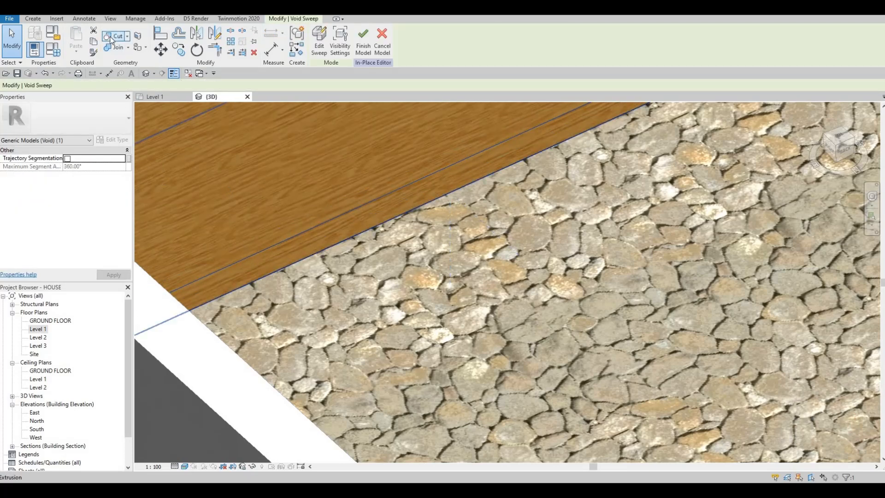
- Examine the toe-kick recess along the base of the L-shaped counter from several sides
left_click(111, 37)
scroll(479, 218, "down", 3)
middle_click_drag(479, 218, 593, 239, "shift")
scroll(547, 246, "up", 3)
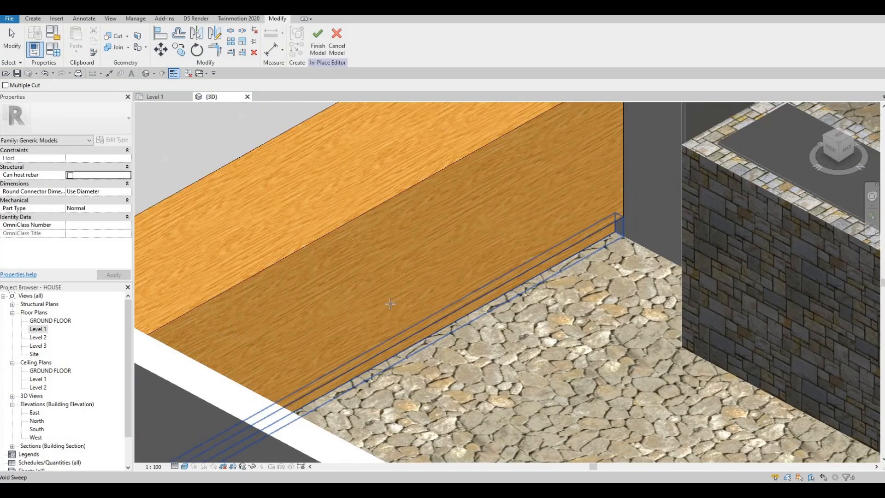
scroll(417, 345, "down", 4)
middle_click_drag(417, 364, 184, 428, "shift")
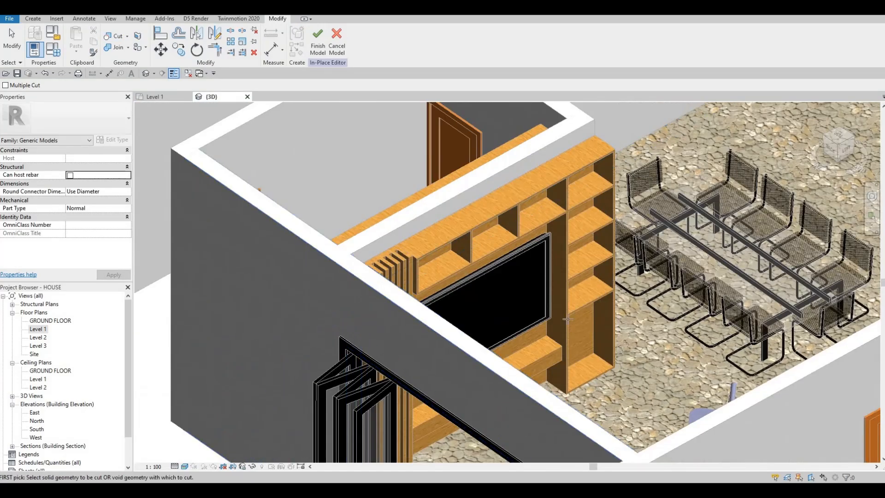
middle_click_drag(656, 281, 412, 419)
scroll(412, 418, "up", 3)
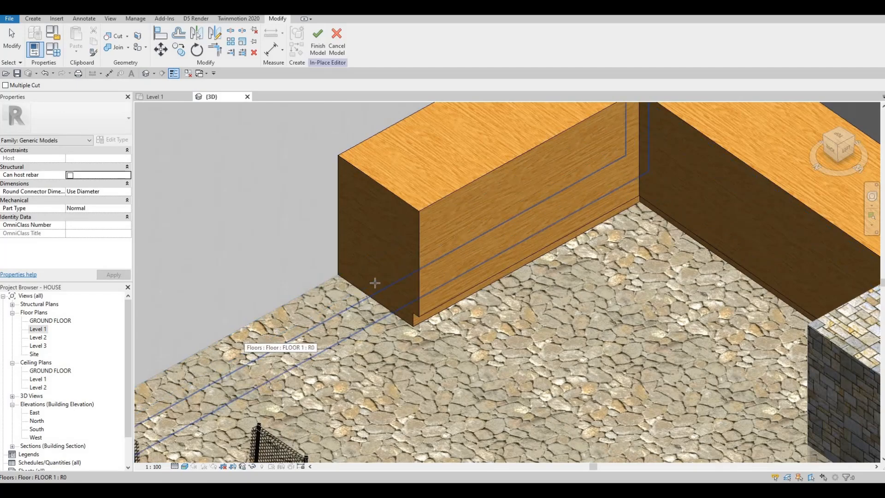
scroll(374, 282, "down", 5)
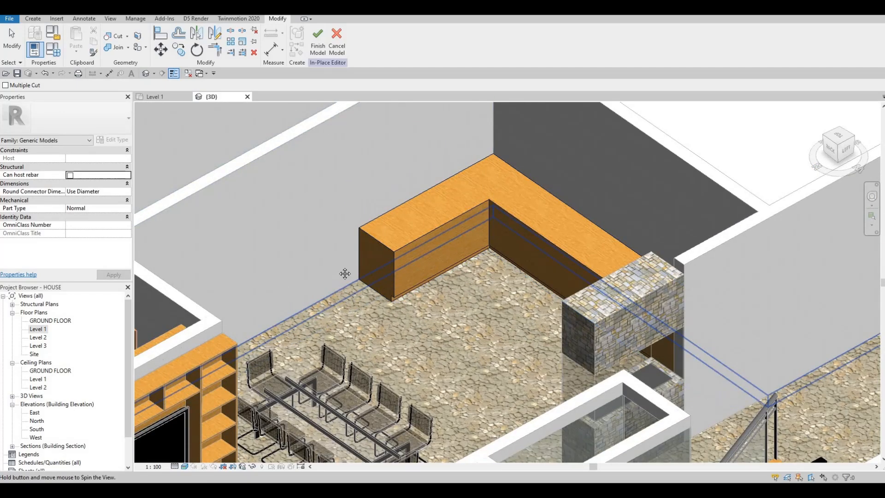
scroll(337, 261, "up", 2)
middle_click_drag(338, 262, 471, 191)
scroll(322, 277, "up", 2)
middle_click_drag(318, 295, 281, 324)
scroll(281, 324, "down", 1)
middle_click_drag(436, 320, 511, 322, "shift")
middle_click_drag(279, 344, 526, 306)
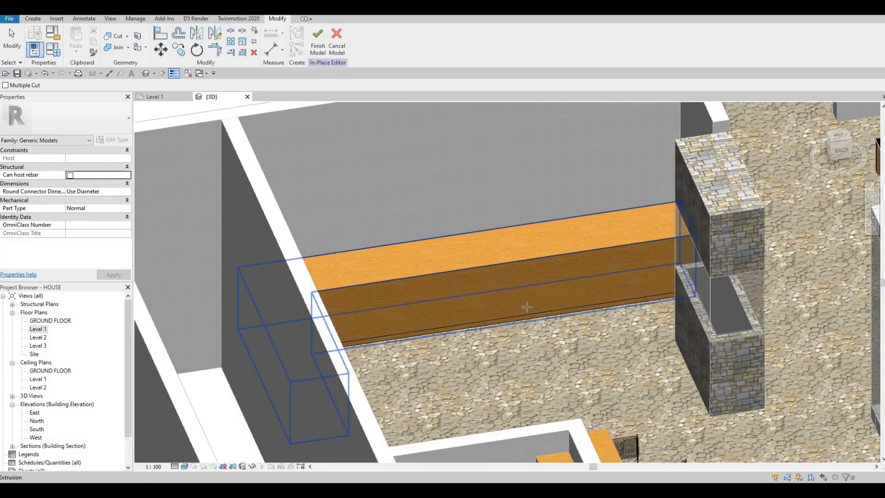
middle_click_drag(220, 153, 152, 98, "shift")
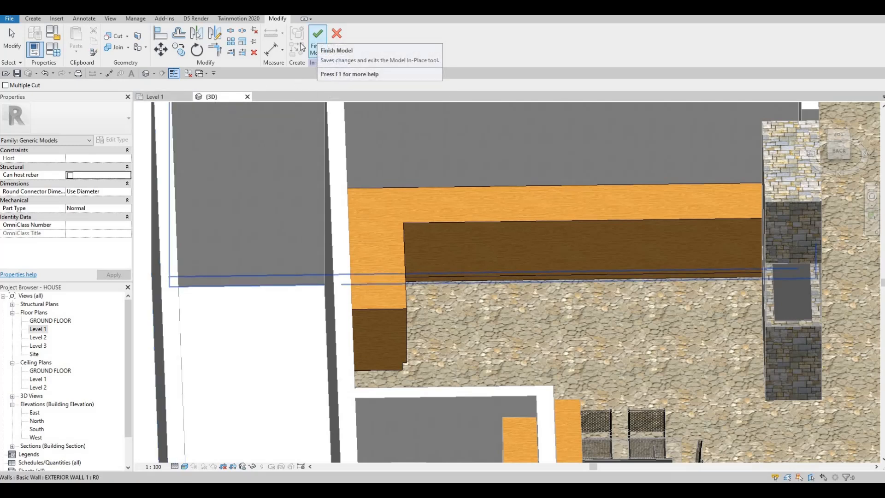
- Finish the in-place model, switch to the Level 1 floor plan, and reopen the L-shaped counter for in-place editing
left_click(167, 96)
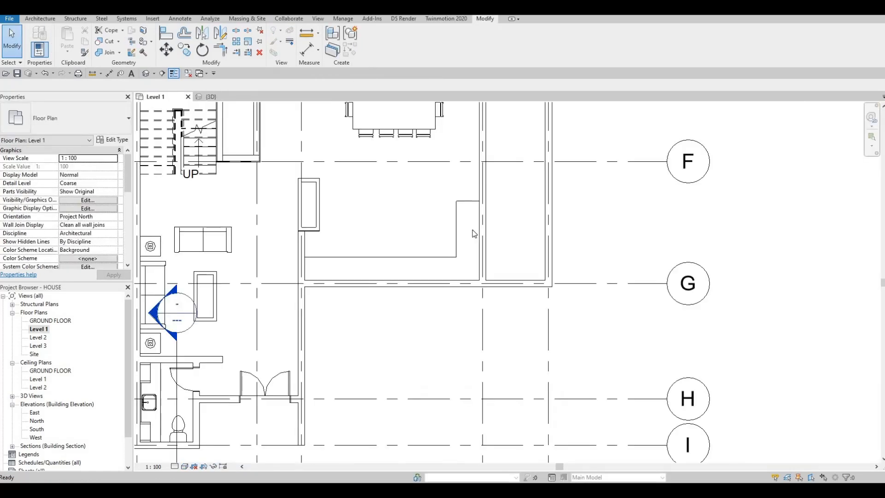
left_click(378, 51)
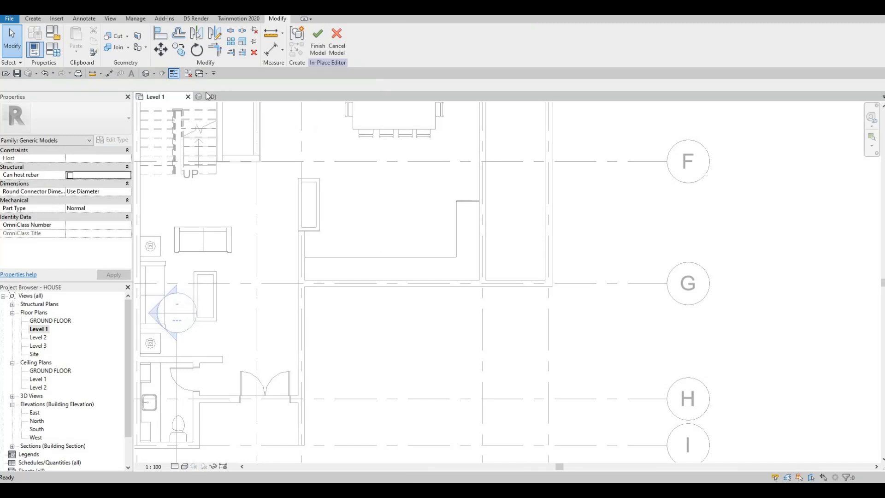
left_click(208, 97)
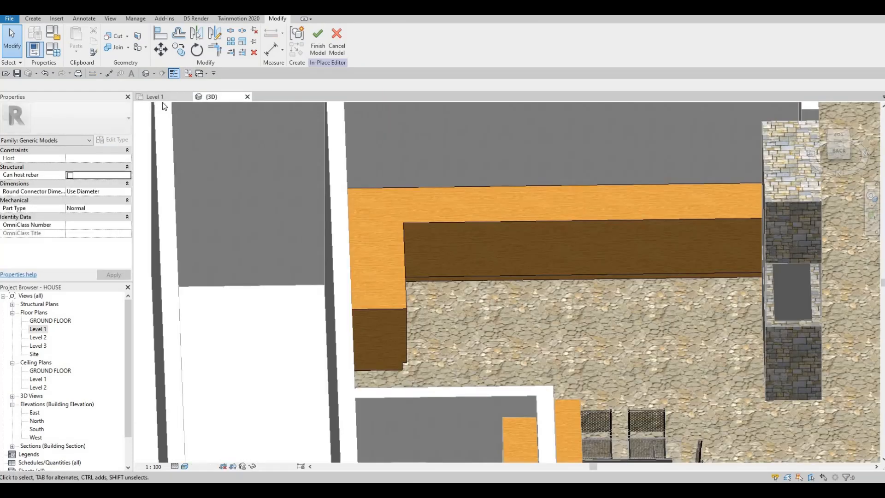
left_click(155, 97)
middle_click_drag(383, 177, 449, 164)
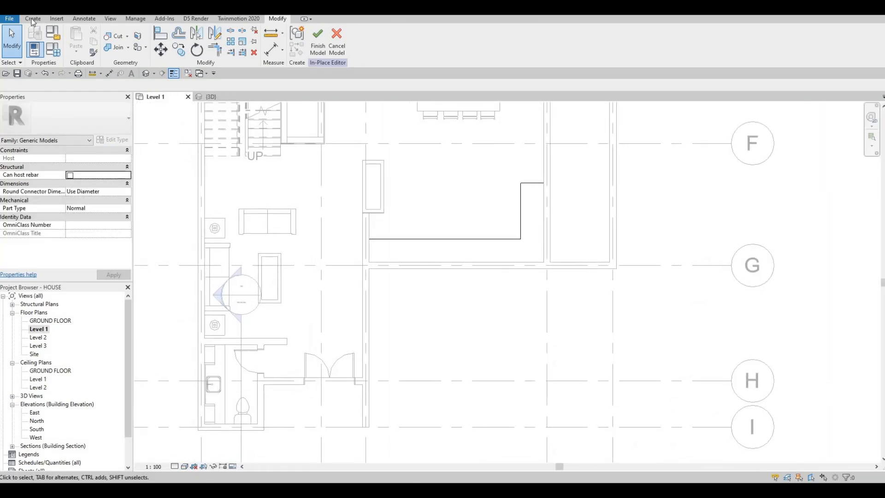
- Start a solid extrusion and set its work plane by picking the top face of the L-shaped counter
left_click(28, 20)
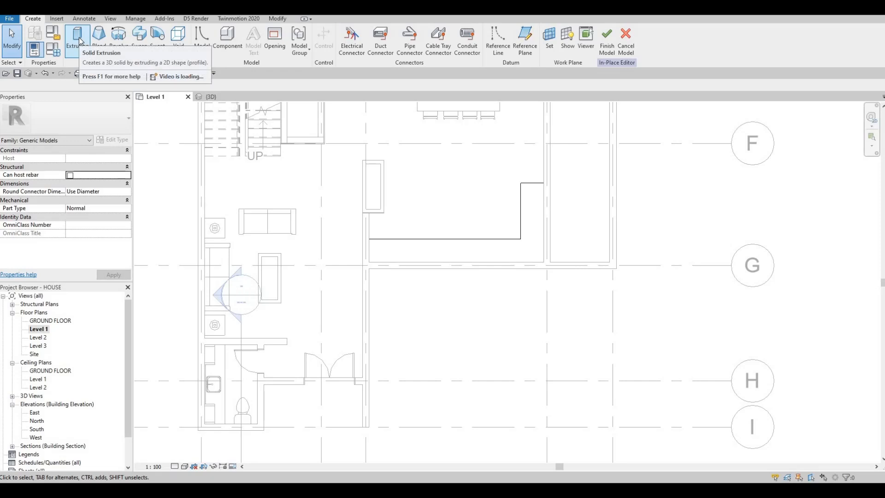
left_click(78, 39)
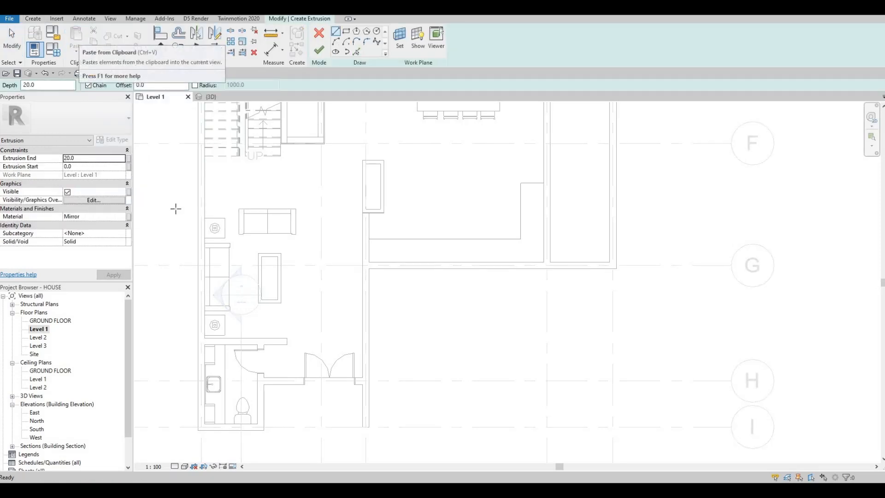
left_click(96, 158)
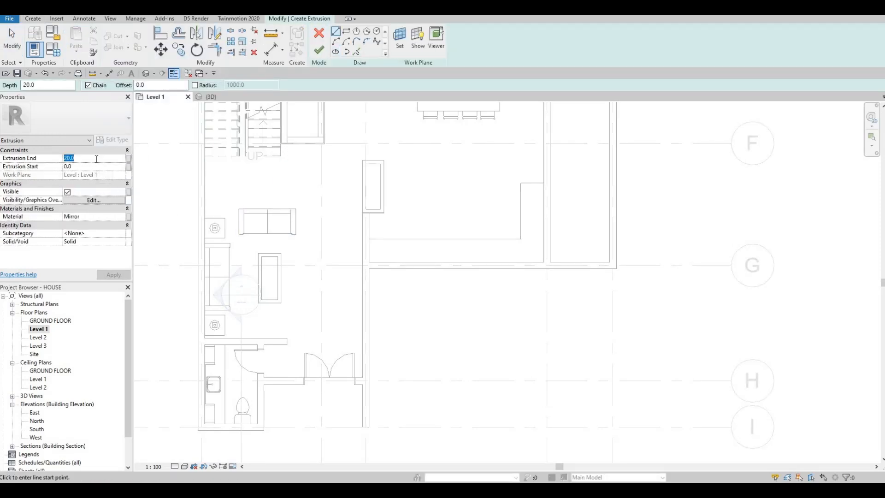
left_click(418, 48)
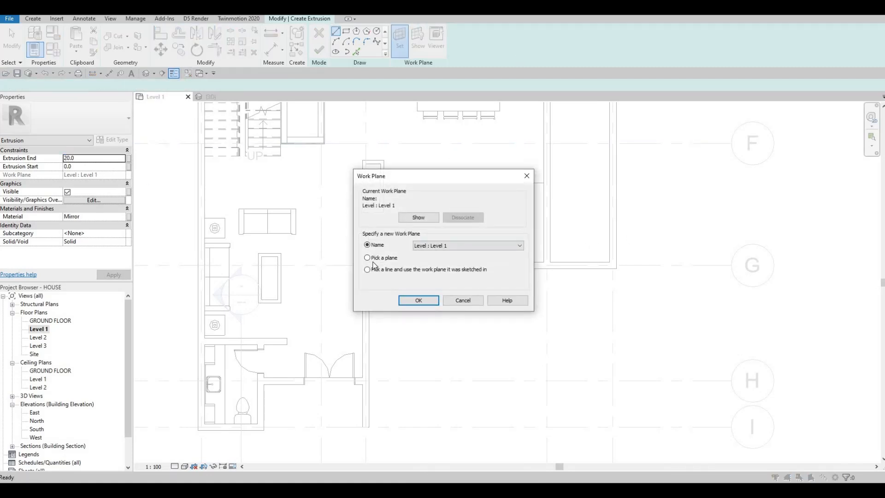
left_click(408, 300)
left_click(421, 249)
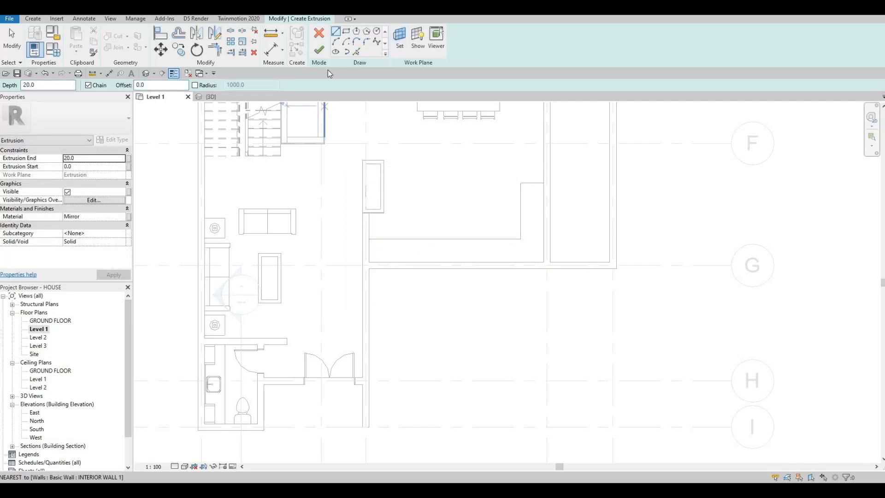
- Trace the countertop boundary by picking the counter's edges, leaving out the long edge along the wall at the short leg
left_click(357, 50)
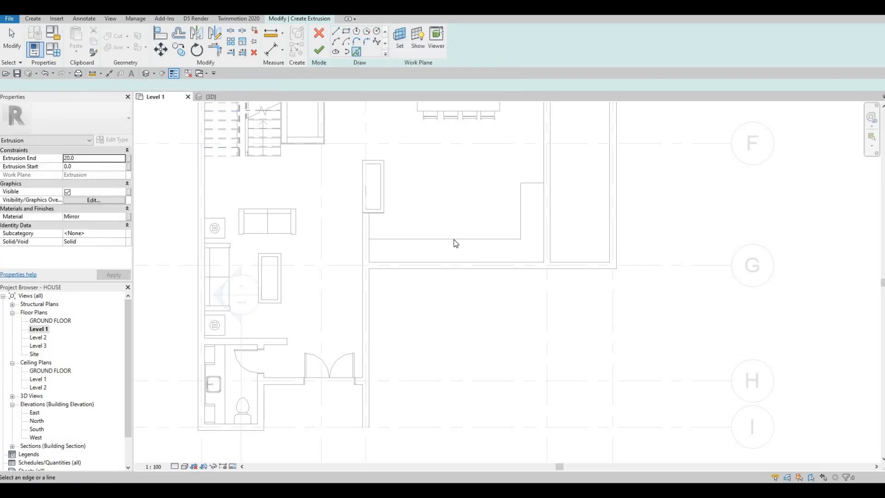
left_click(396, 240)
left_click(402, 261)
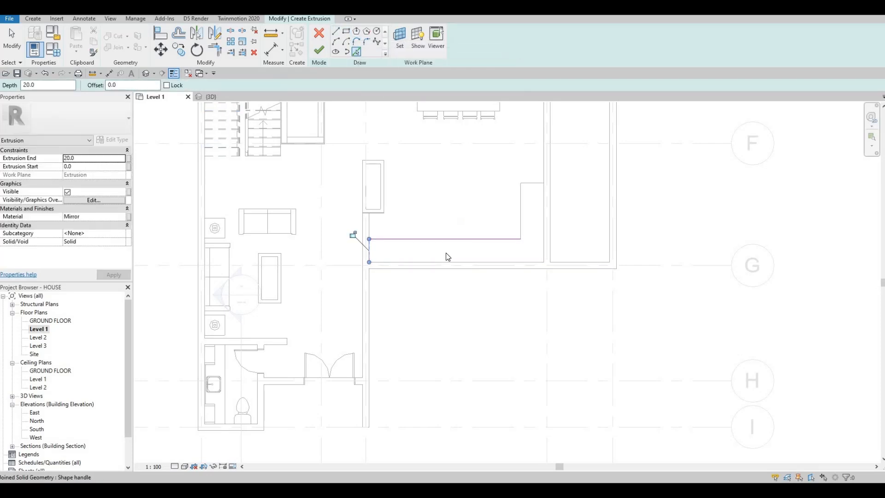
left_click(520, 199)
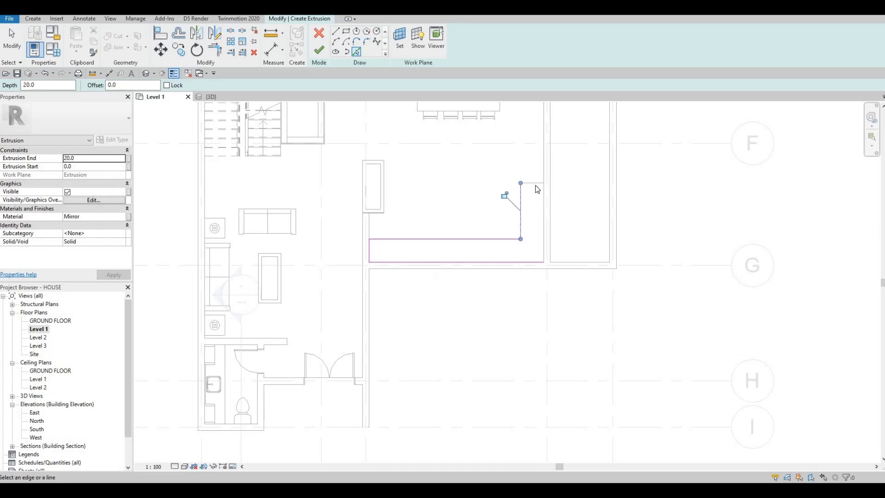
left_click(532, 183)
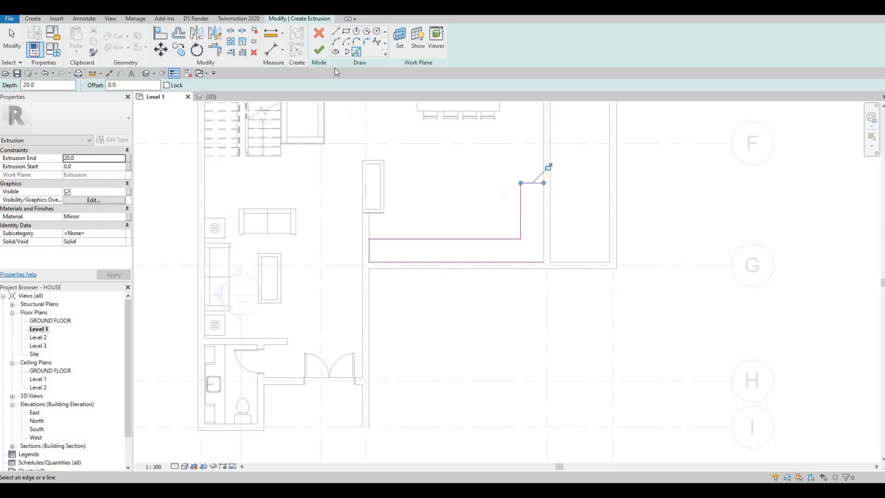
- Assign the Granite, Cut, Polished material from the AEC Materials Stone category to the extrusion
left_click(124, 217)
left_click(127, 216)
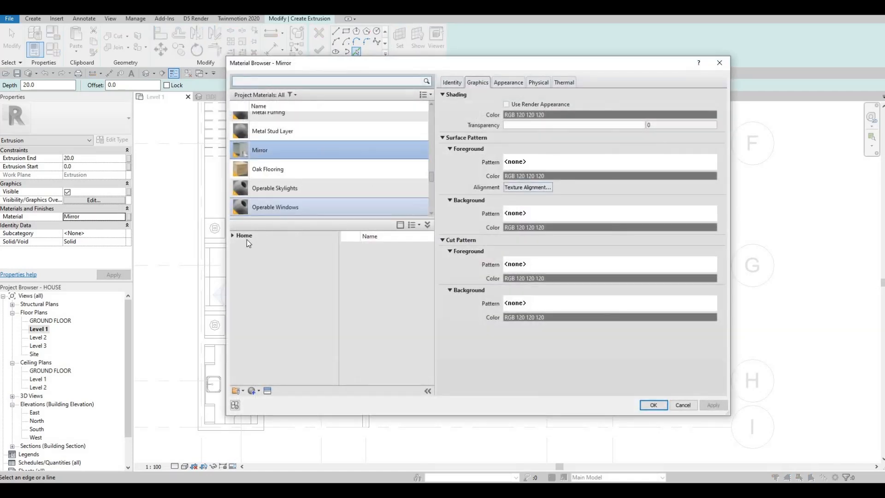
left_click(234, 235)
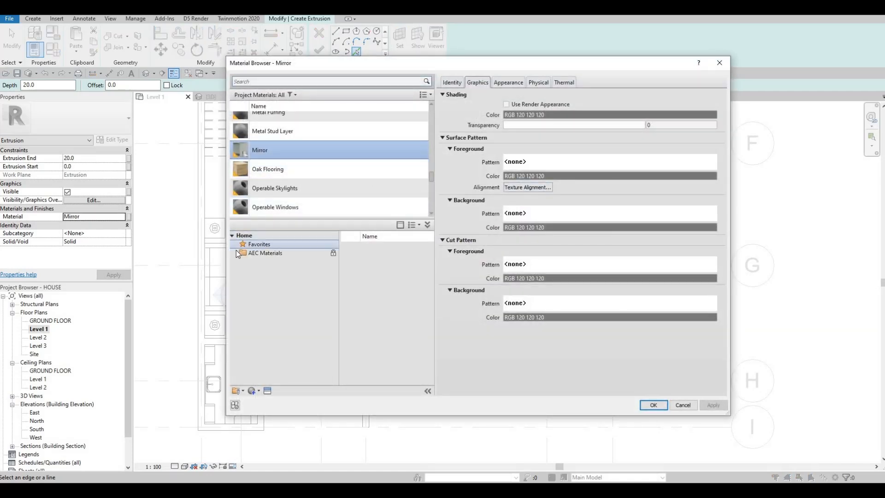
left_click(236, 251)
scroll(275, 295, "down", 1)
left_click(275, 357)
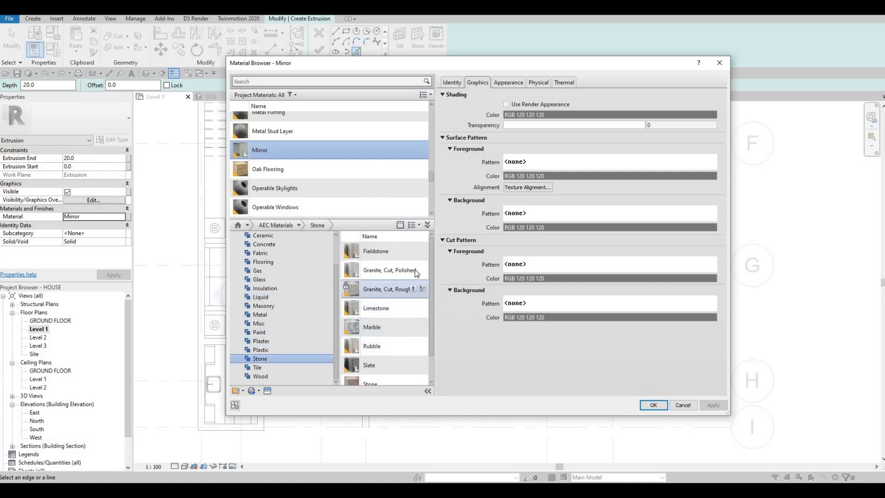
left_click(413, 270)
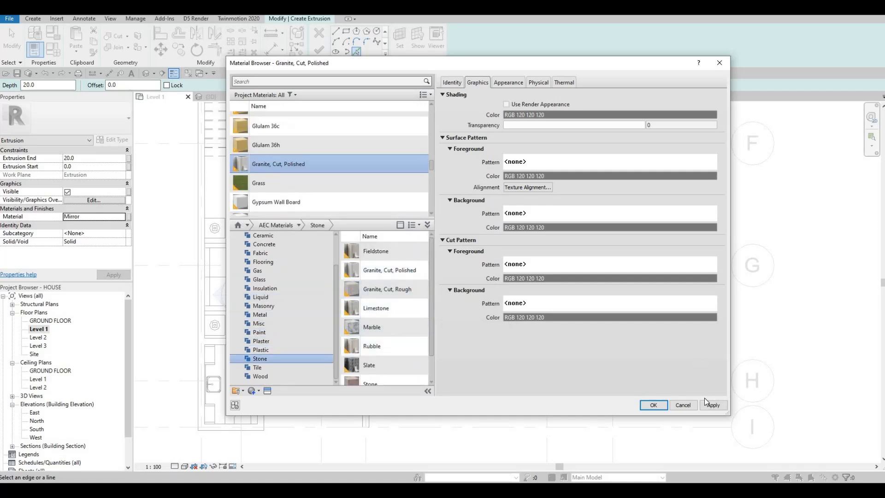
left_click(706, 405)
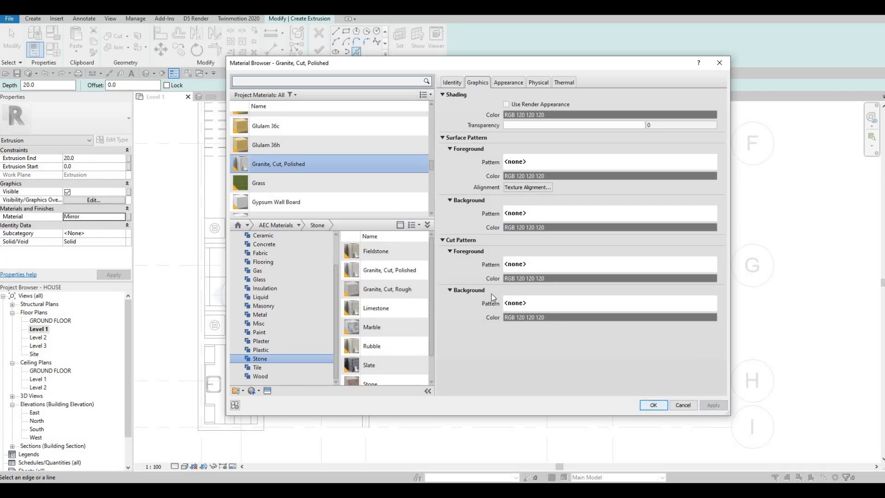
key("Return")
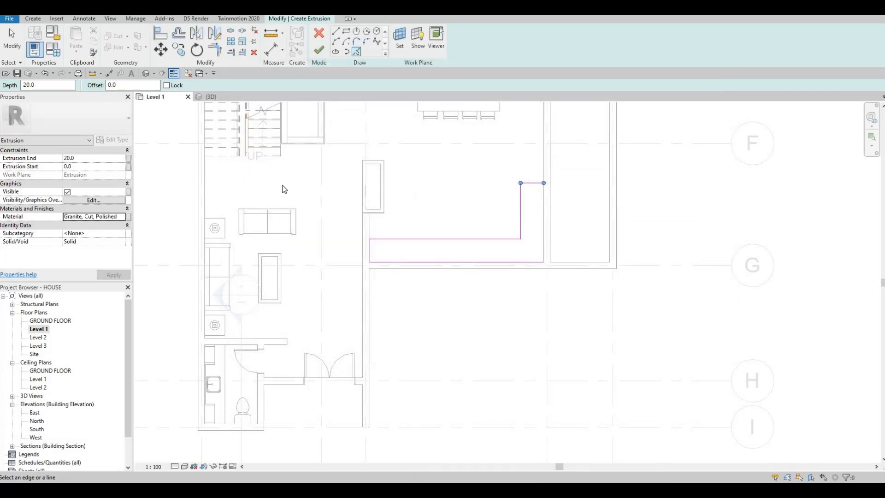
- Set the extrusion end to 25 mm, close the boundary with the short leg's wall-side edge, and finish the extrusion
left_click(83, 158)
type("25")
key("Return")
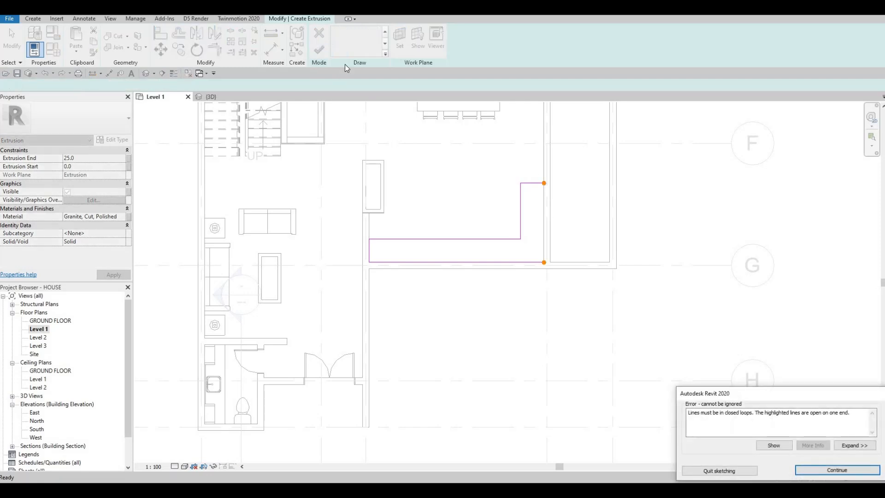
key("Escape")
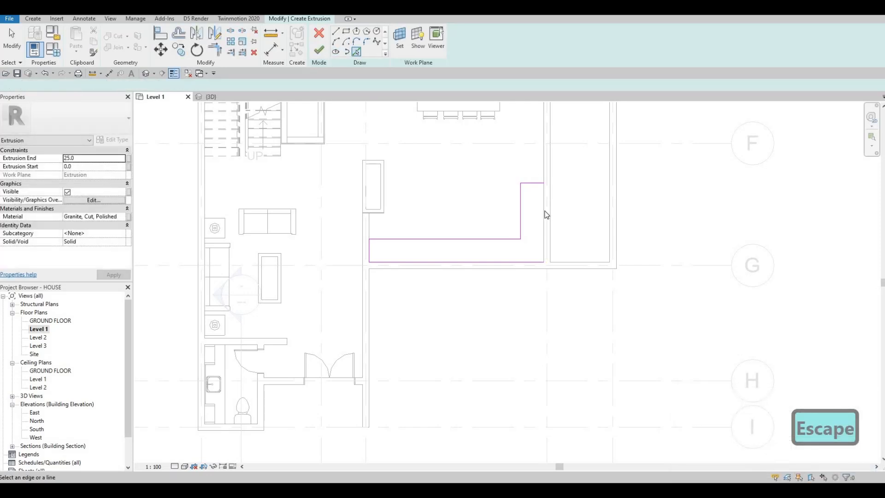
left_click(544, 215)
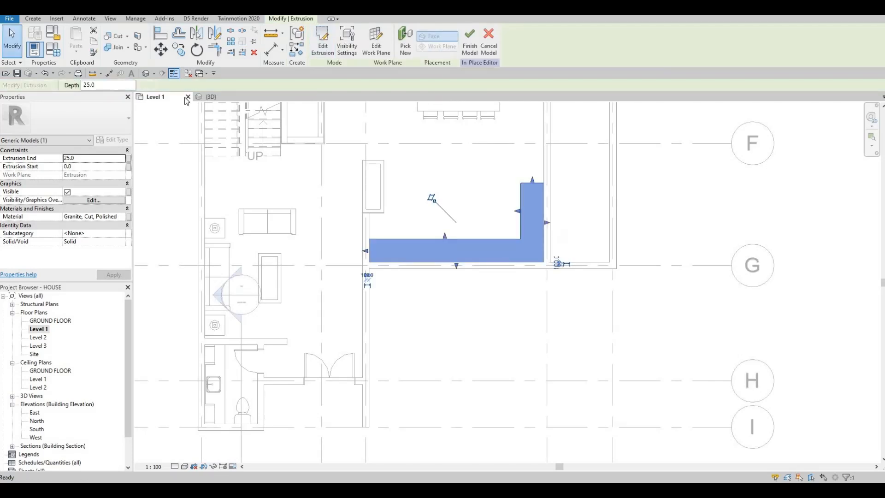
- Examine the granite countertop on the L-shaped counter in the 3D view, including its front corner
key("ctrl+Tab")
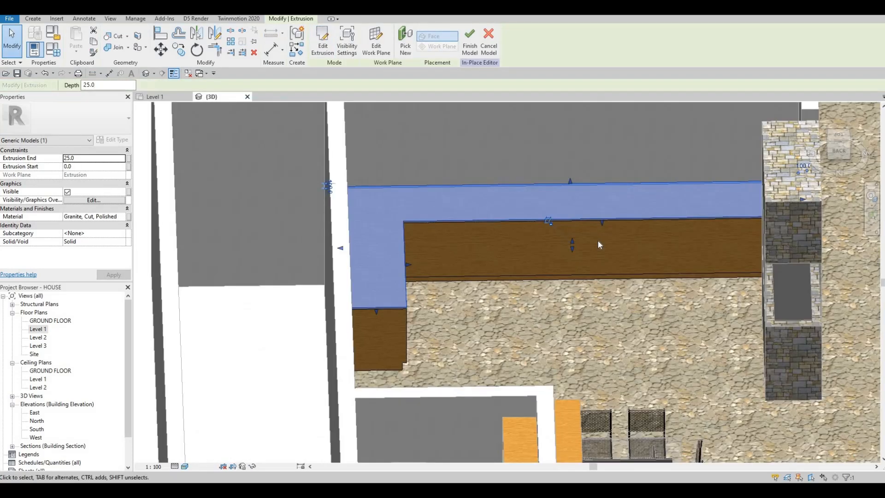
middle_click_drag(501, 243, 381, 194, "shift")
scroll(346, 201, "up", 4)
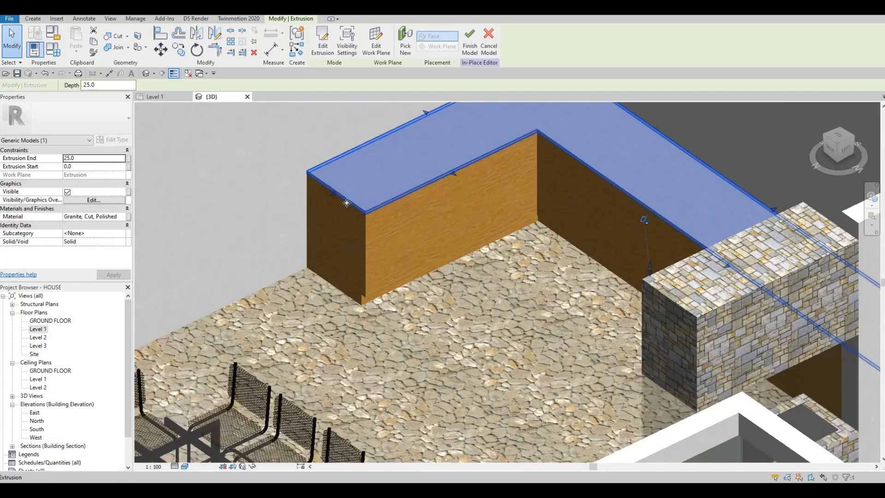
scroll(348, 212, "up", 3)
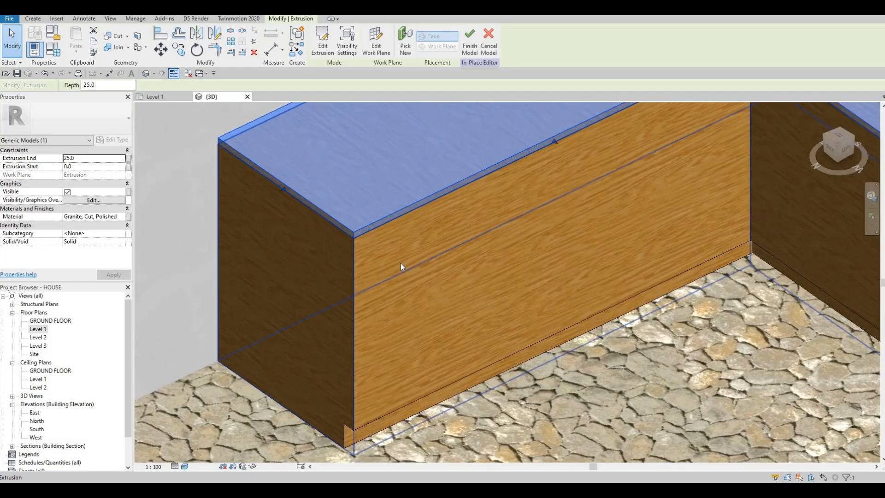
scroll(399, 267, "down", 3)
scroll(399, 267, "down", 3)
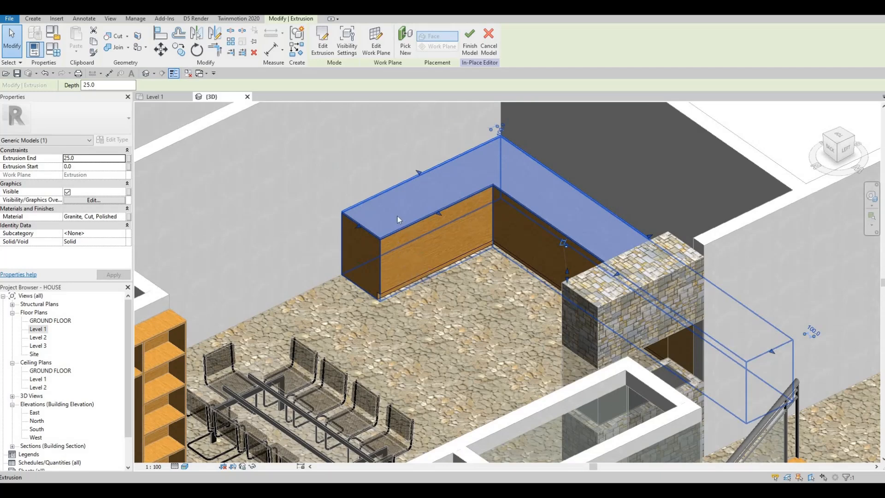
key("Escape")
scroll(372, 248, "up", 3)
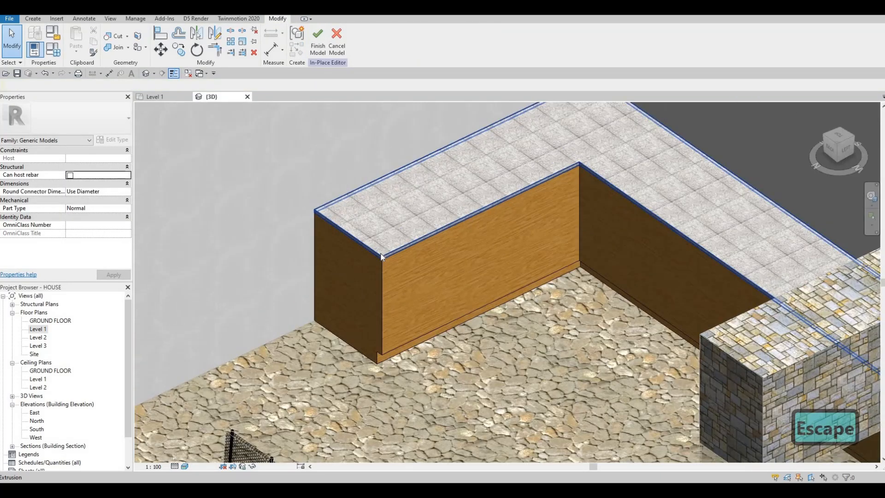
- Check the selected countertop from the other side of the room and finish the in-place model
left_click(341, 253)
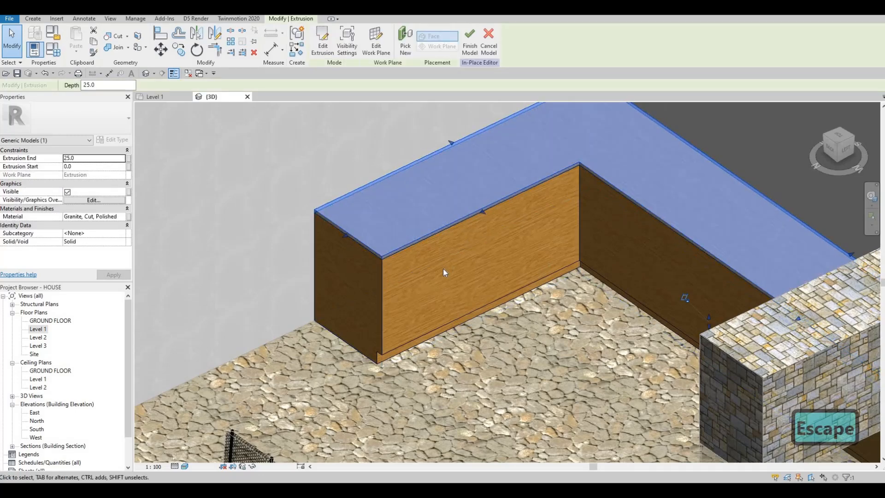
middle_click_drag(485, 249, 376, 152, "shift")
scroll(376, 152, "down", 2)
middle_click_drag(543, 184, 307, 172, "shift")
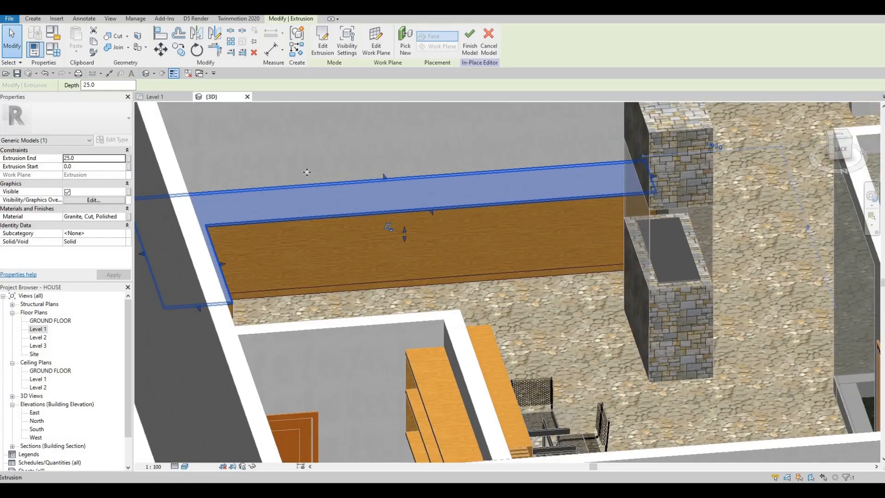
left_click(470, 46)
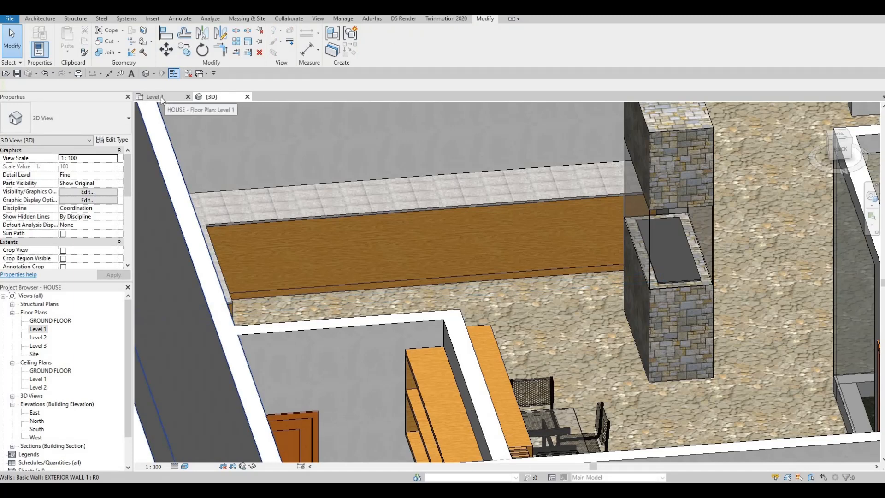
- Switch to the Level 1 floor plan and open the Canada family library for loading
left_click(162, 96)
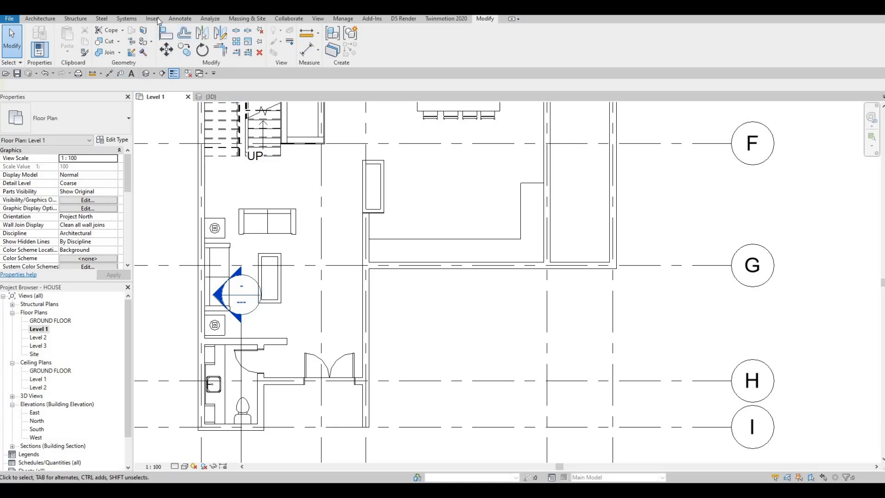
scroll(385, 47, "up", 10)
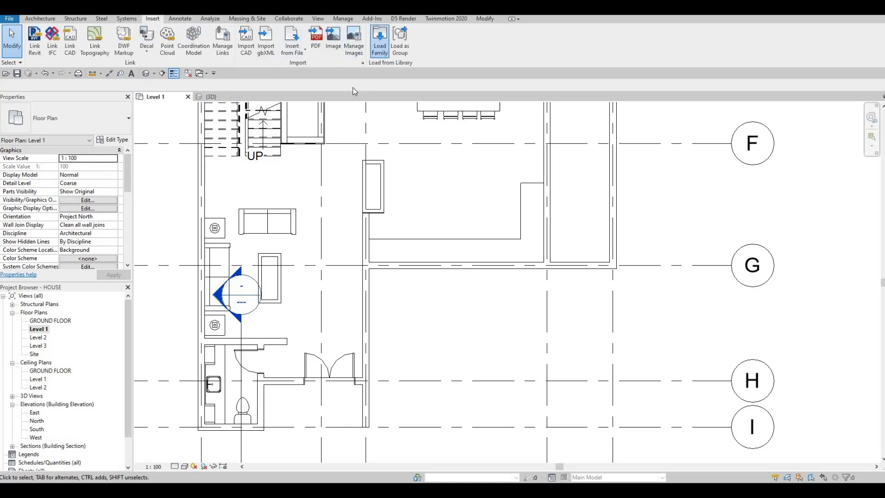
left_click(380, 44)
scroll(233, 147, "down", 6)
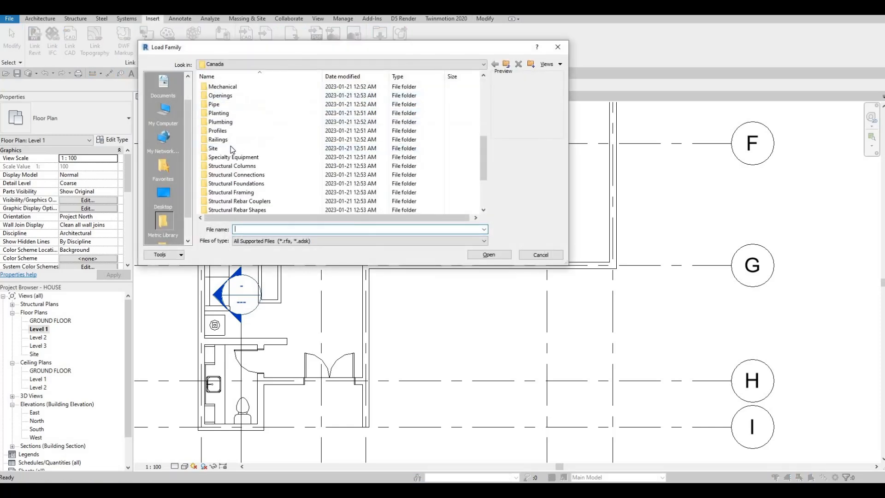
scroll(236, 159, "up", 3)
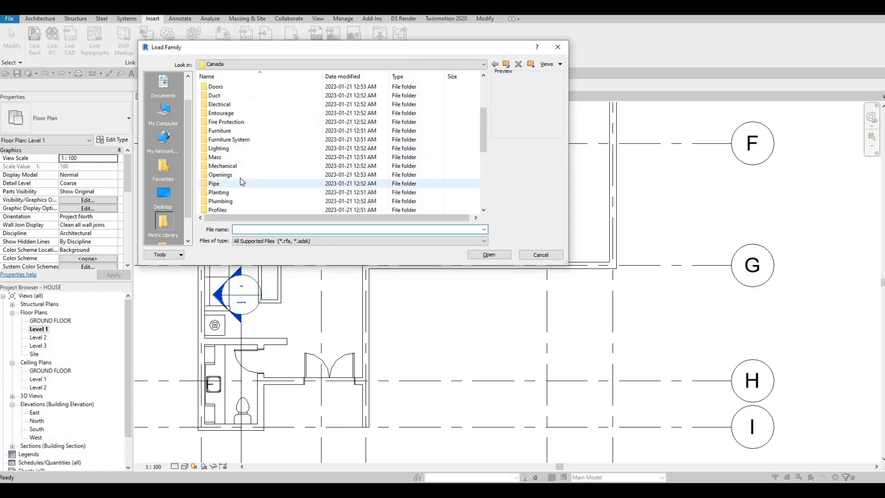
scroll(249, 186, "down", 1)
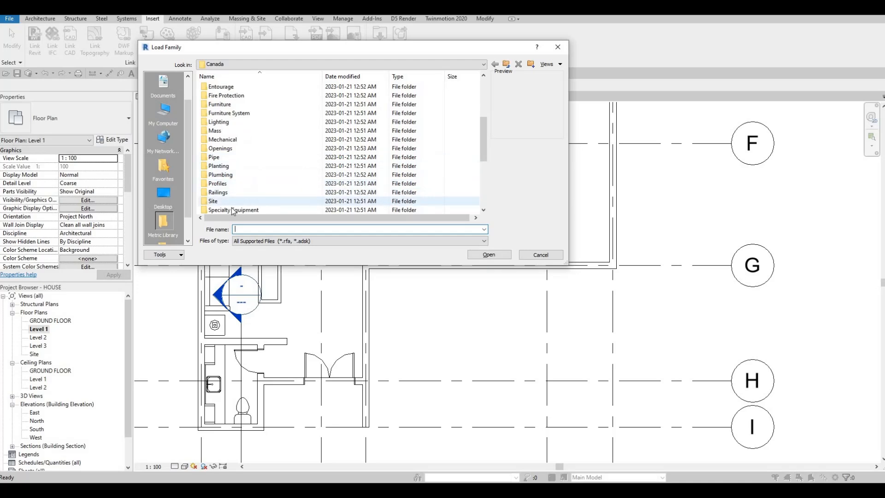
double_click(237, 209)
double_click(237, 96)
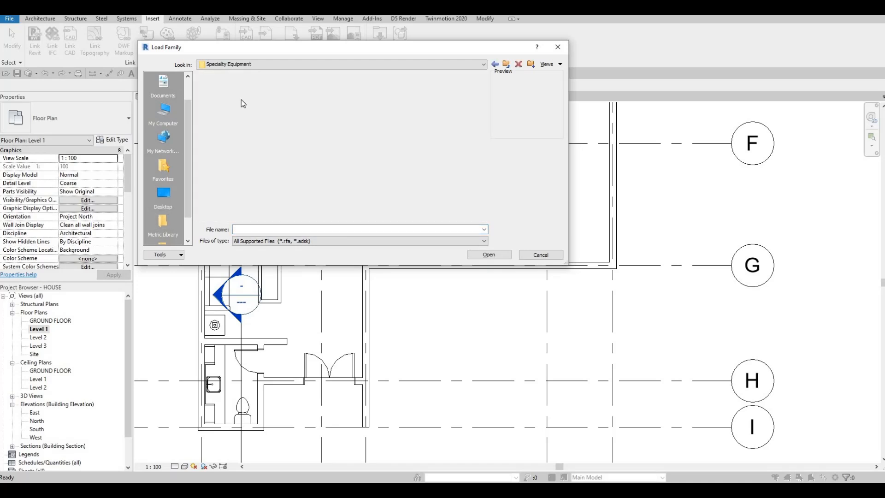
double_click(236, 95)
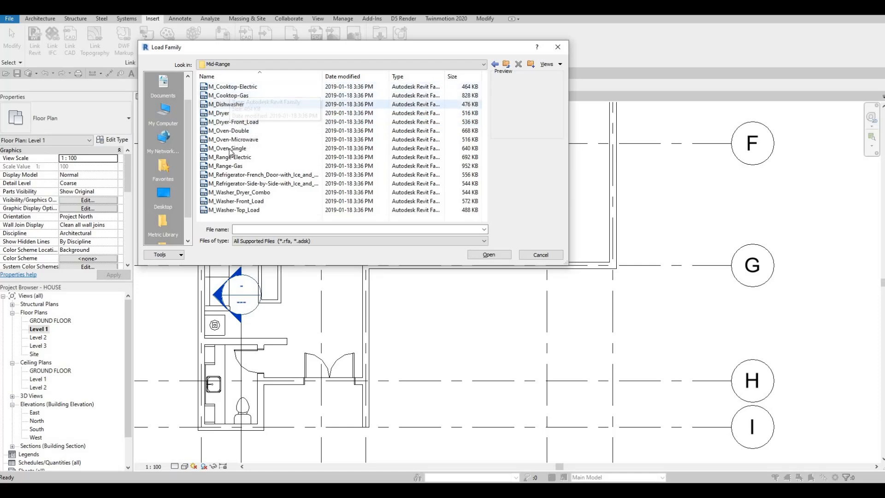
left_click(235, 87)
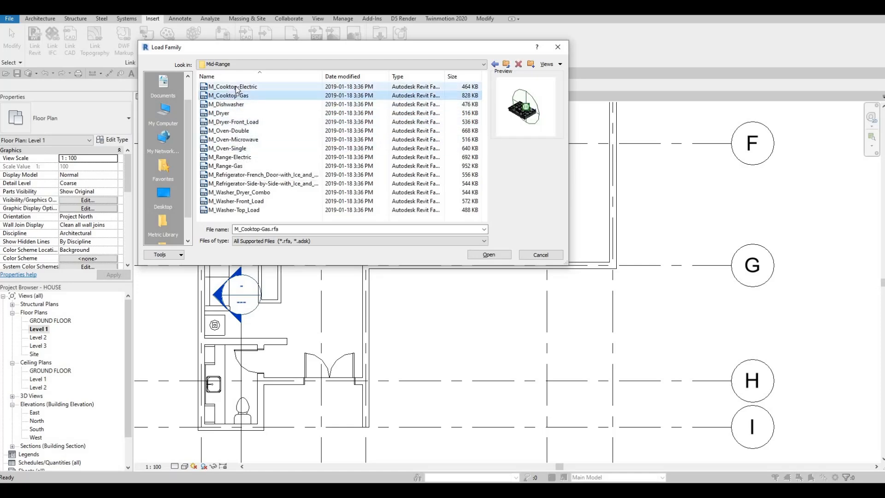
left_click(495, 64)
left_click(495, 64)
left_click(495, 64)
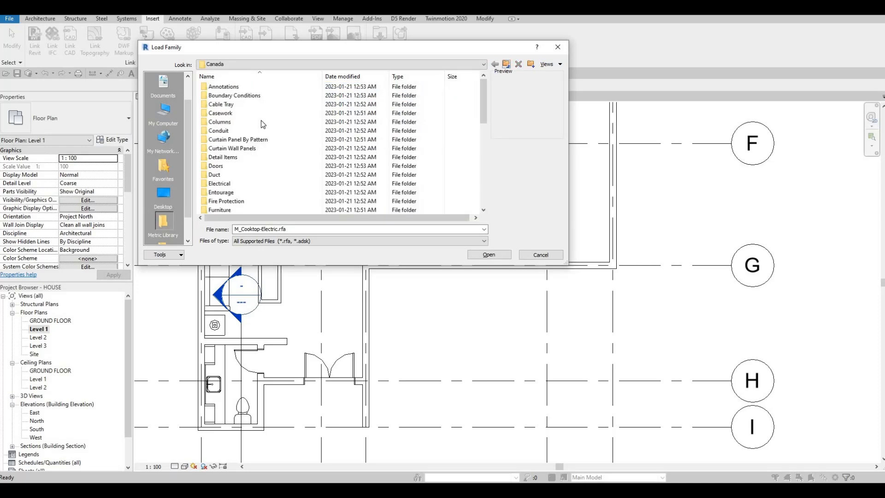
- Load the M_Sink Kitchen-Double family from the library's Plumbing, Architectural, Fixtures, Sinks folder
scroll(249, 152, "down", 3)
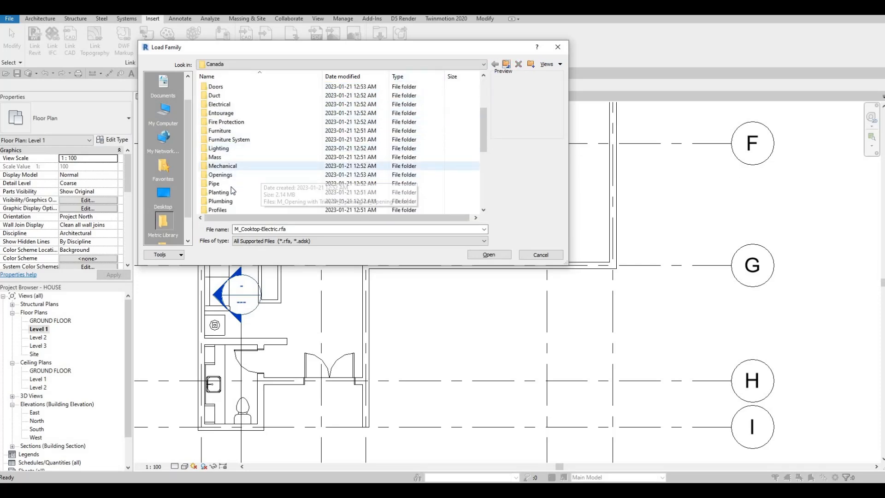
double_click(220, 201)
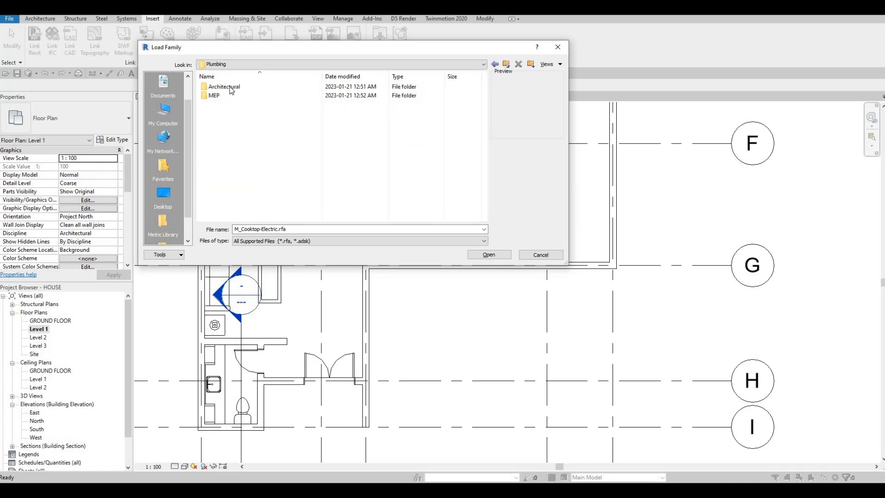
double_click(221, 86)
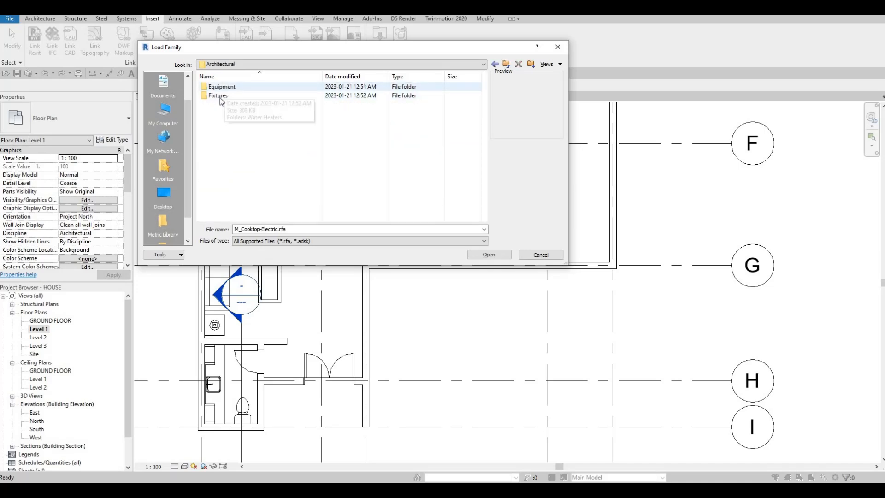
double_click(221, 96)
double_click(225, 122)
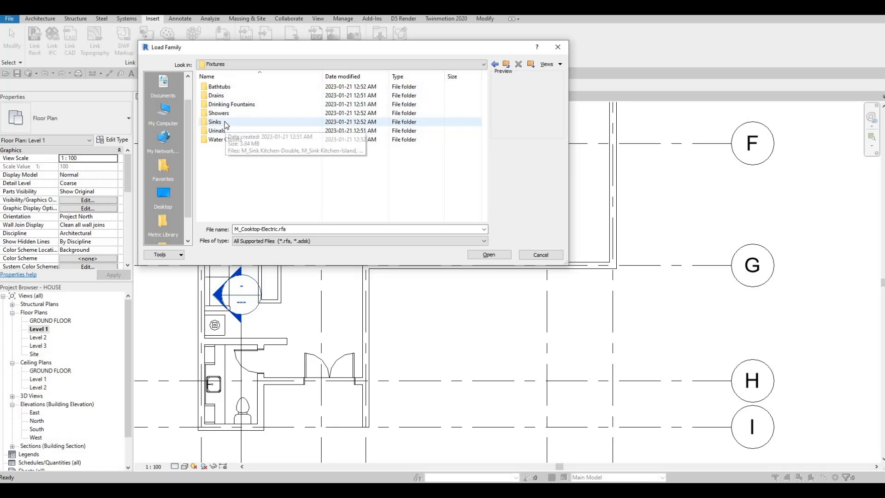
left_click(242, 88)
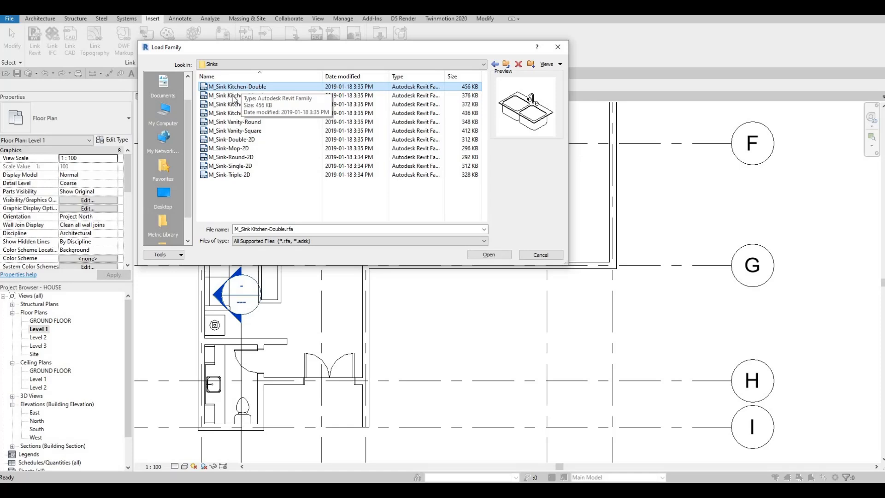
left_click(479, 249)
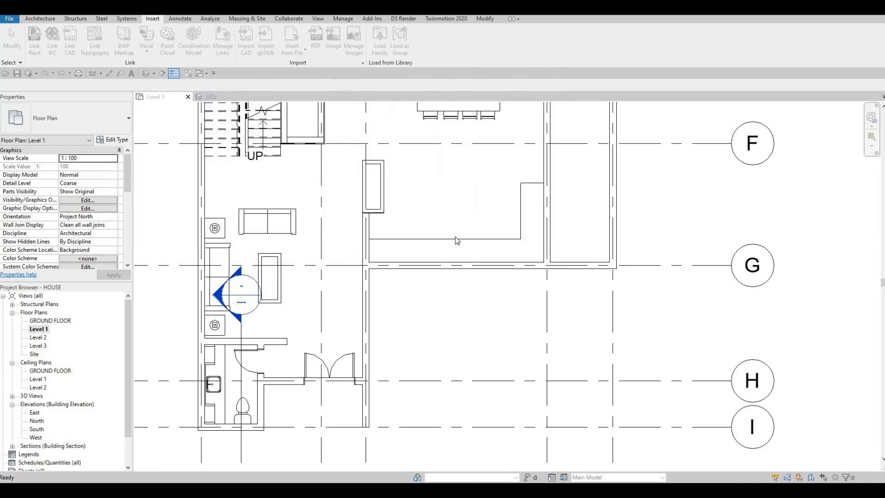
- Place the 1000 x 535mm double kitchen sink on the counter's long leg, rotated so its faucet faces the grid G wall
key("c")
key("m")
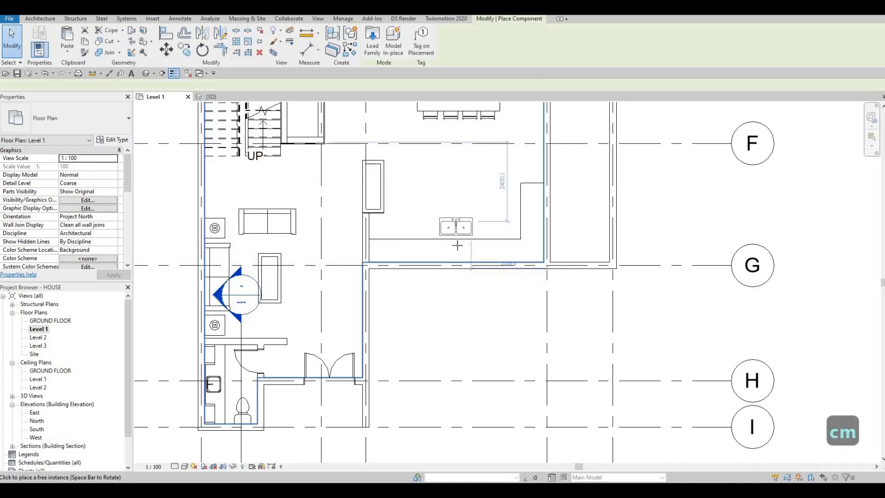
scroll(455, 240, "up", 5)
key("space")
key("space")
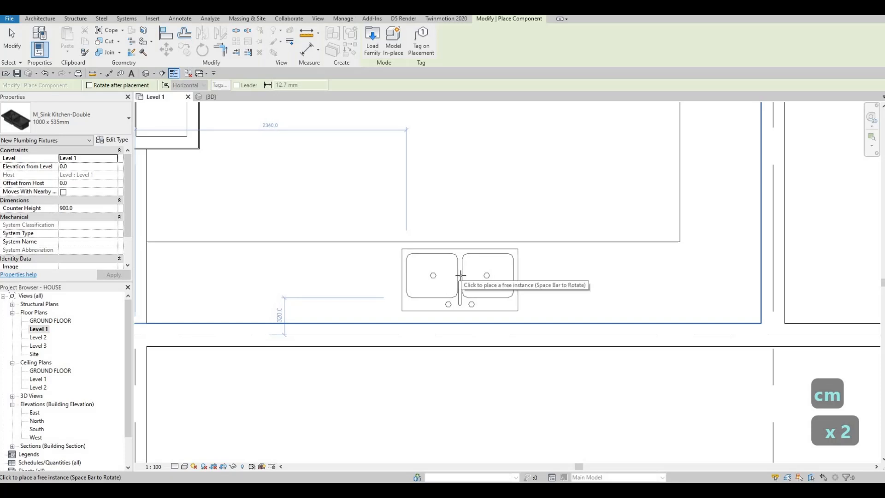
left_click(501, 196)
scroll(456, 211, "down", 4)
key("Escape")
key("Escape")
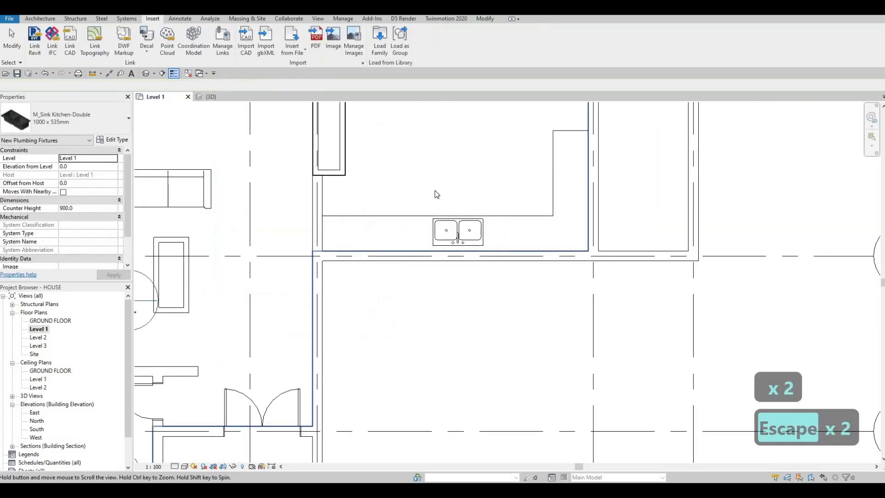
- Draw a horizontal building section between grids F and G, from the living area across the kitchen into the adjoining room
left_click(162, 74)
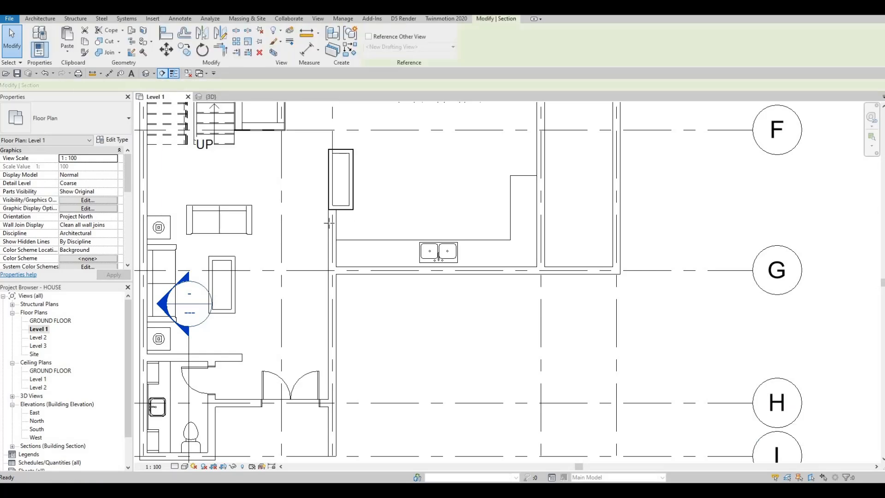
left_click(285, 193)
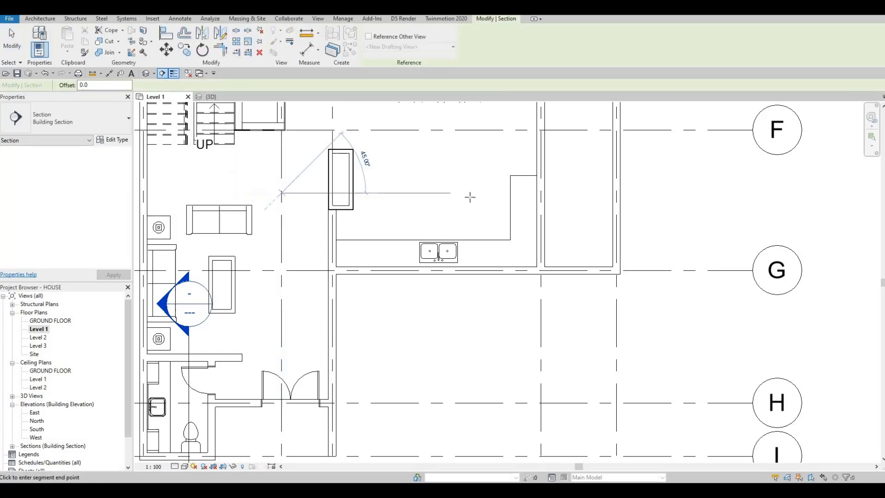
left_click(563, 193)
key("Escape")
key("Escape")
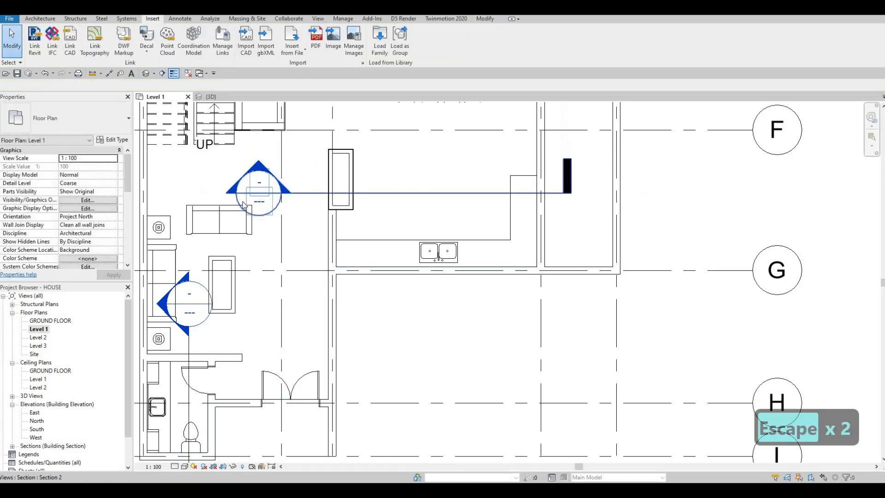
- Flip the new section to face the sink wall and shorten its view depth to just beyond that wall
left_click(308, 234)
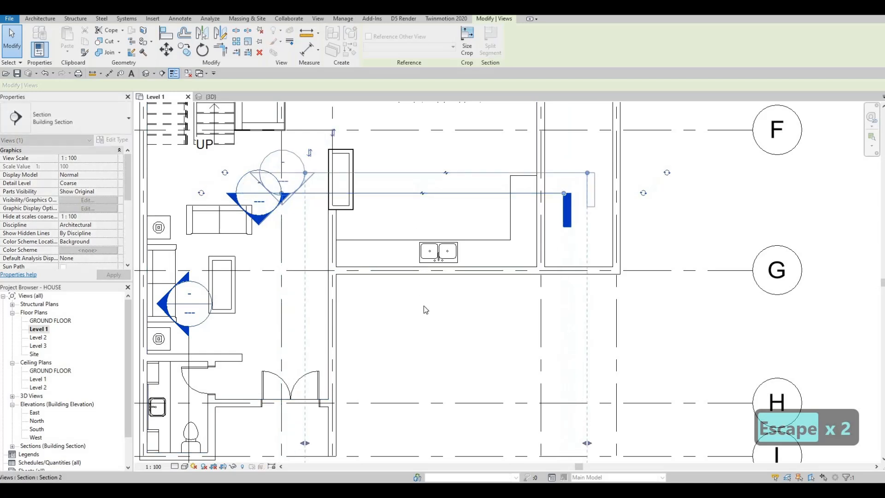
scroll(424, 306, "down", 3)
left_click_drag(427, 452, 427, 256)
scroll(428, 257, "up", 3)
scroll(425, 292, "down", 1)
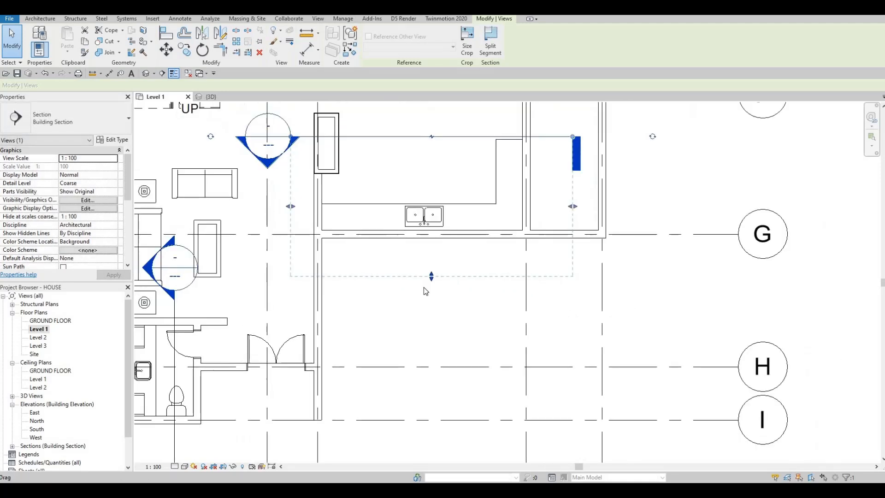
middle_click_drag(427, 287, 421, 301)
left_click_drag(426, 290, 422, 277)
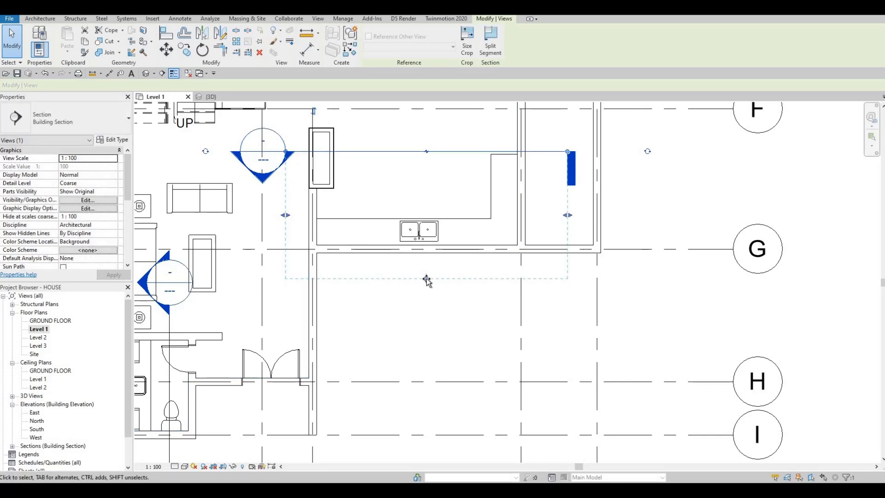
left_click_drag(426, 278, 426, 276)
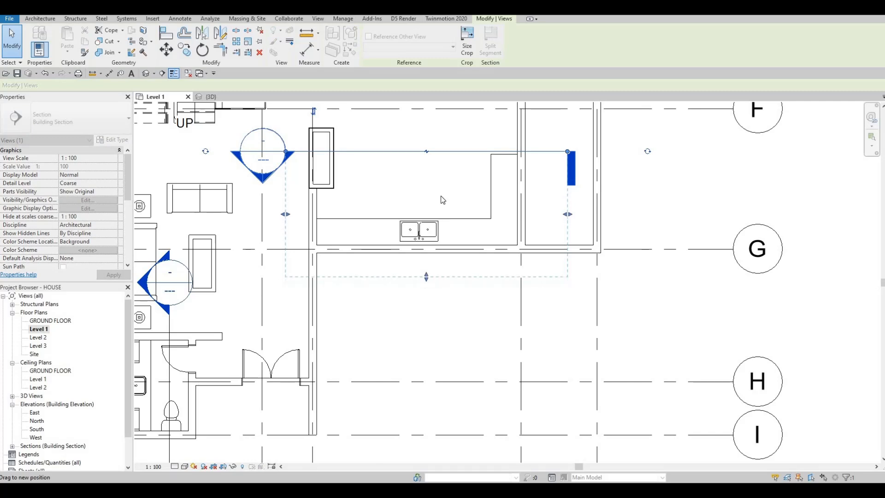
scroll(433, 207, "down", 2)
key("Escape")
key("Escape")
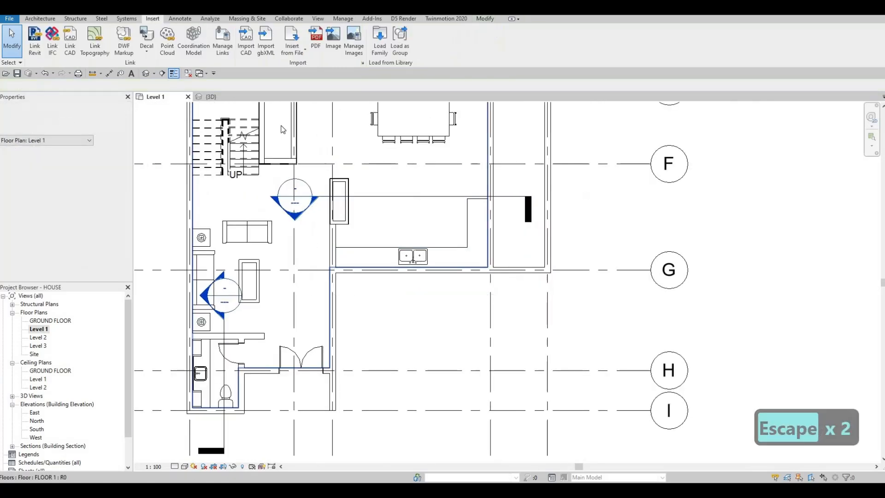
- Open the new section's view and examine how the sink's rim and faucet sit on the countertop
scroll(433, 206, "up", 2)
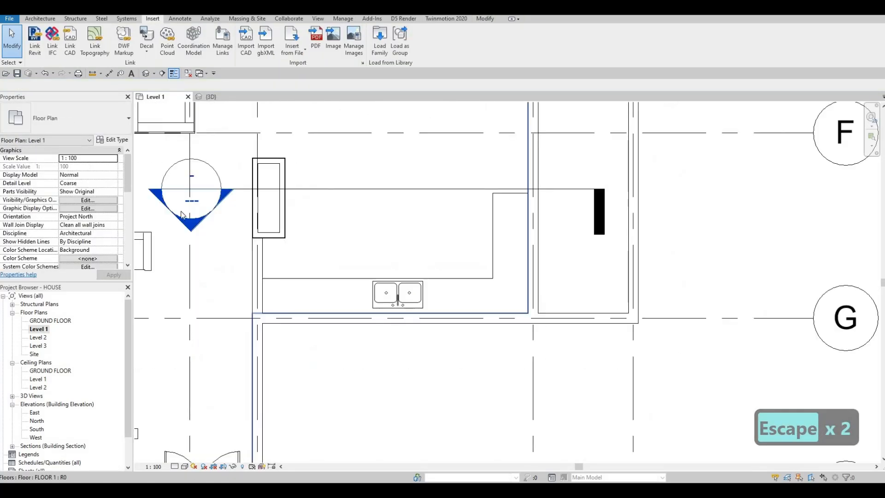
double_click(197, 231)
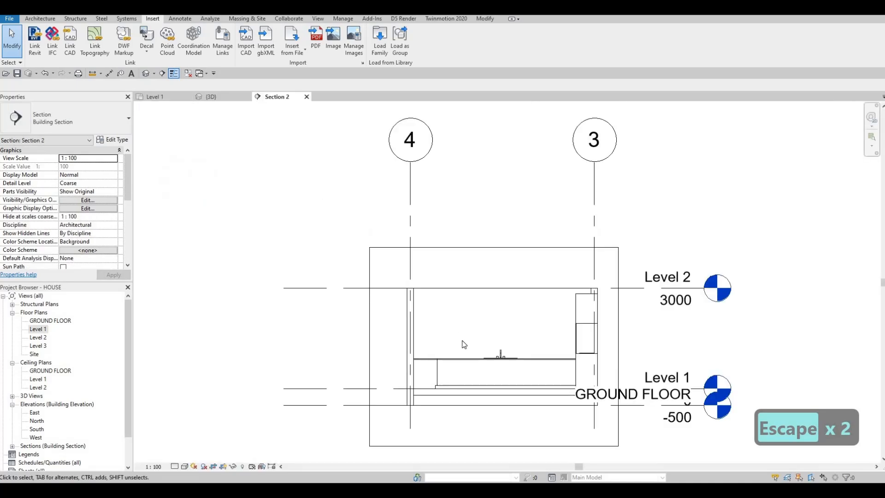
scroll(346, 208, "up", 5)
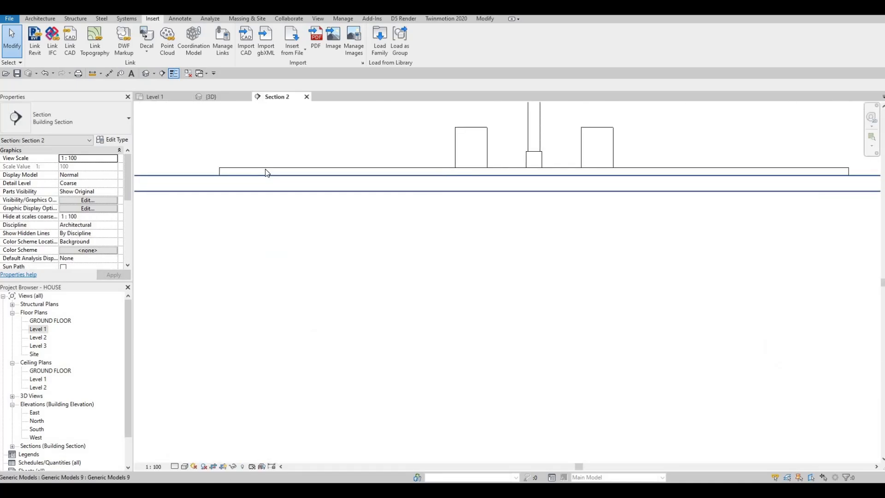
scroll(366, 195, "down", 4)
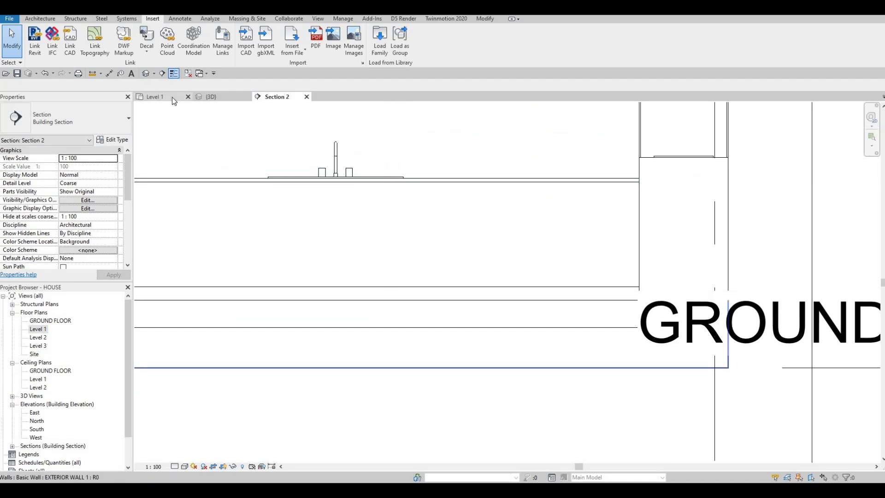
left_click(216, 97)
left_click(280, 98)
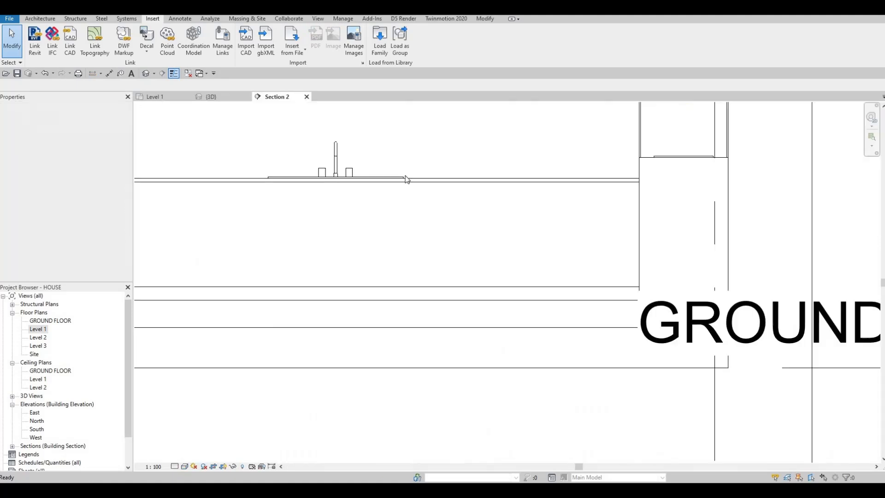
- In the Level 1 plan, edit the counter in place and sketch a void extrusion rectangle about 960 x 425 mm around both sink bowls
left_click(146, 96)
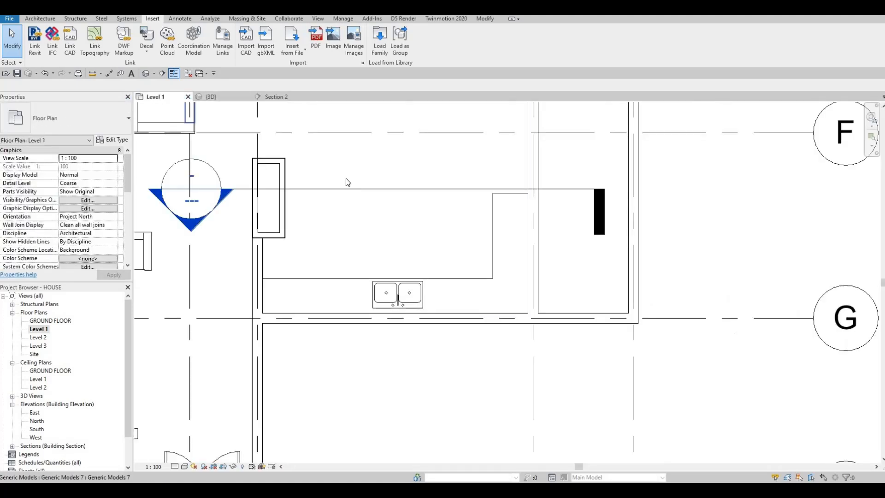
scroll(348, 185, "down", 2)
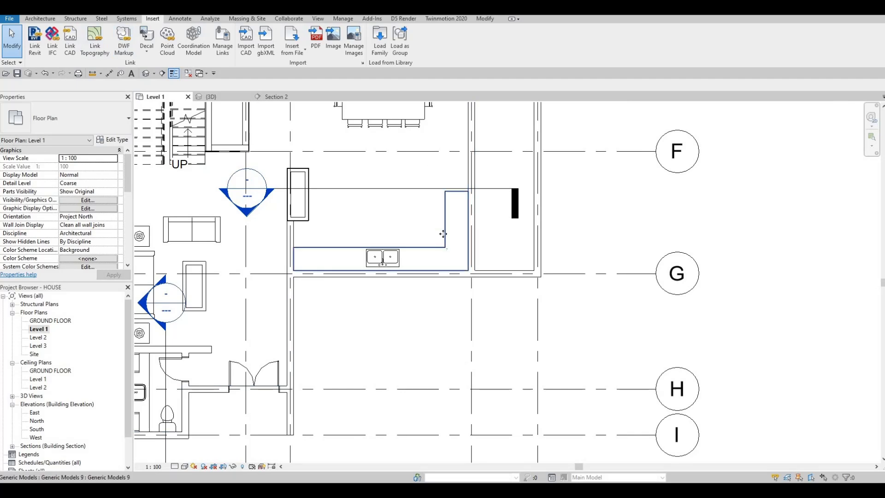
left_click(405, 270)
left_click(374, 39)
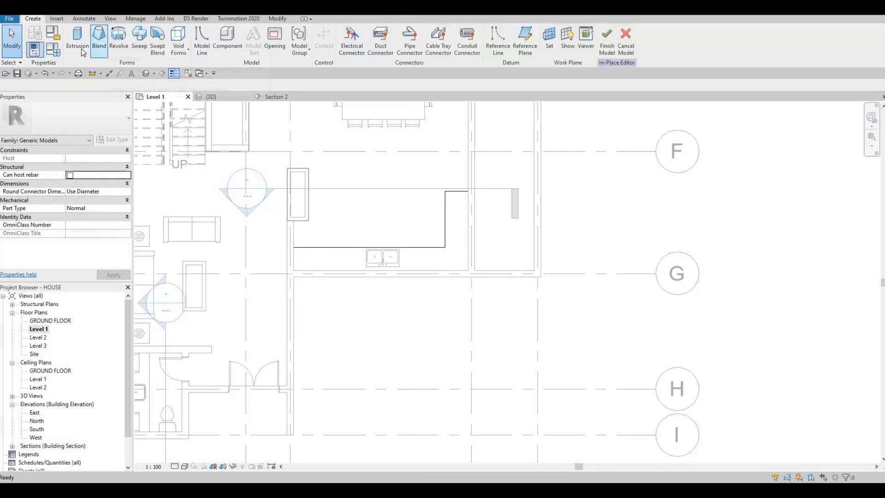
left_click(179, 50)
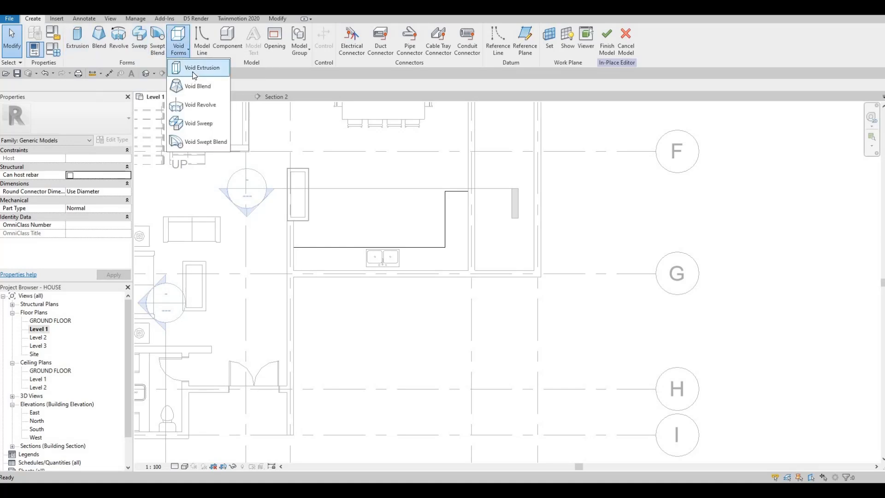
left_click(195, 69)
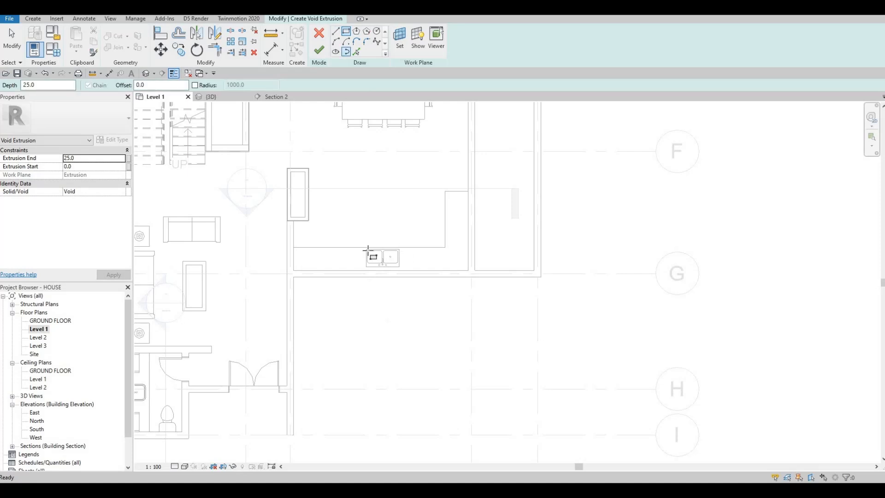
scroll(348, 234, "up", 7)
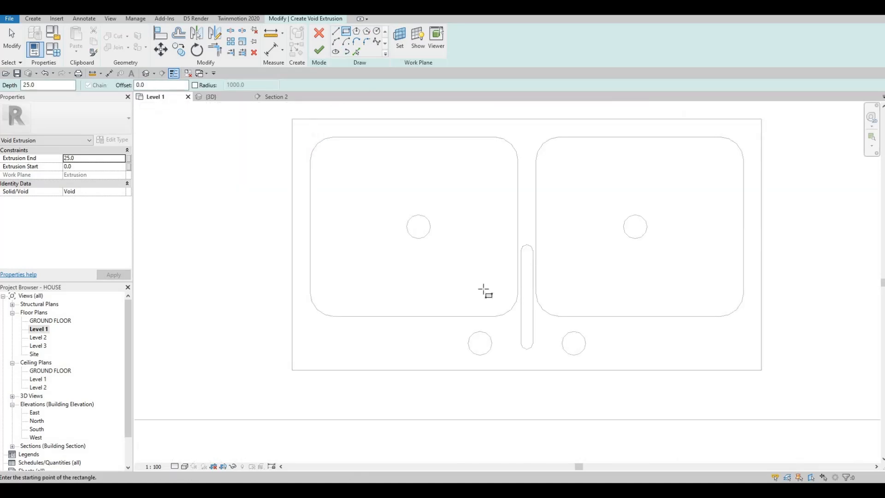
left_click(302, 128)
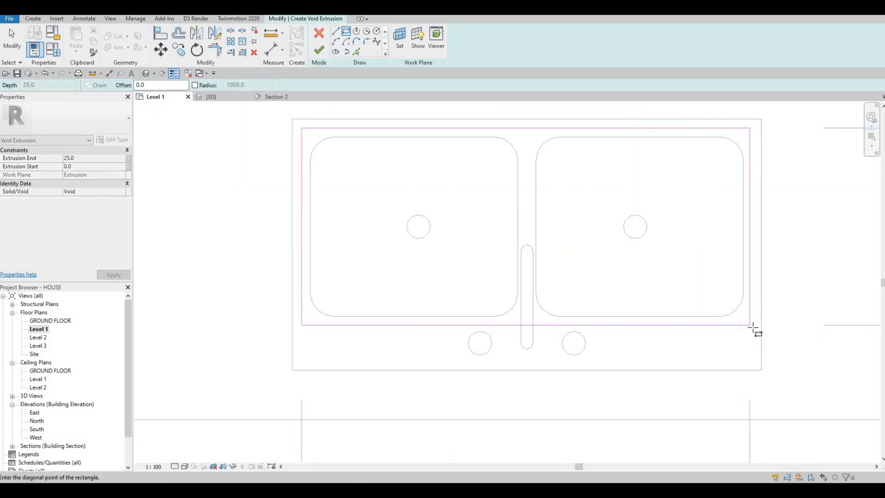
left_click(752, 326)
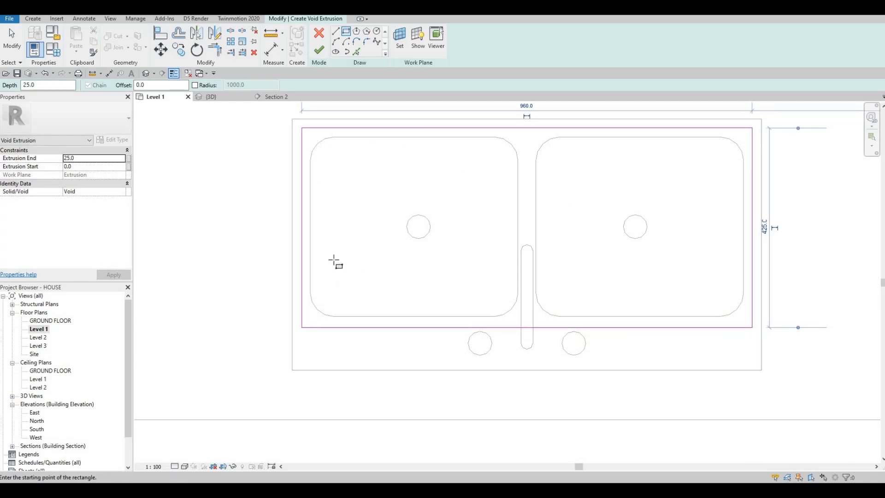
key("Escape")
key("Escape")
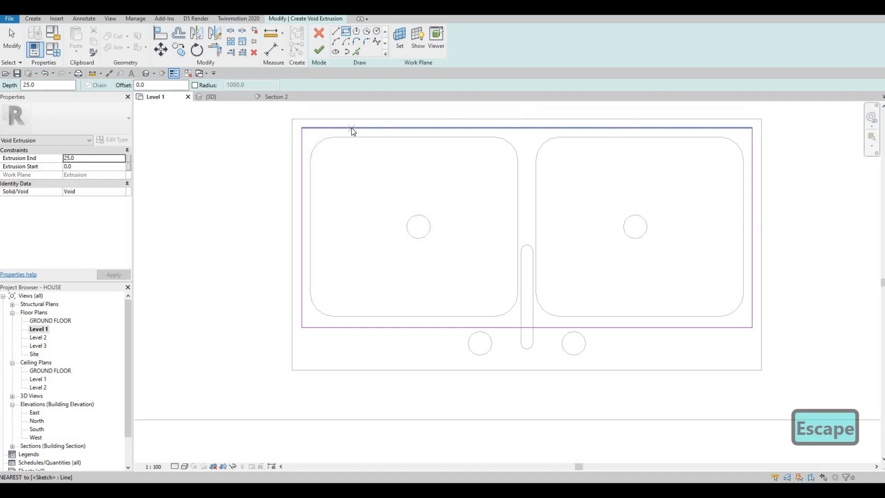
left_click(357, 128)
left_click_drag(356, 140, 354, 137)
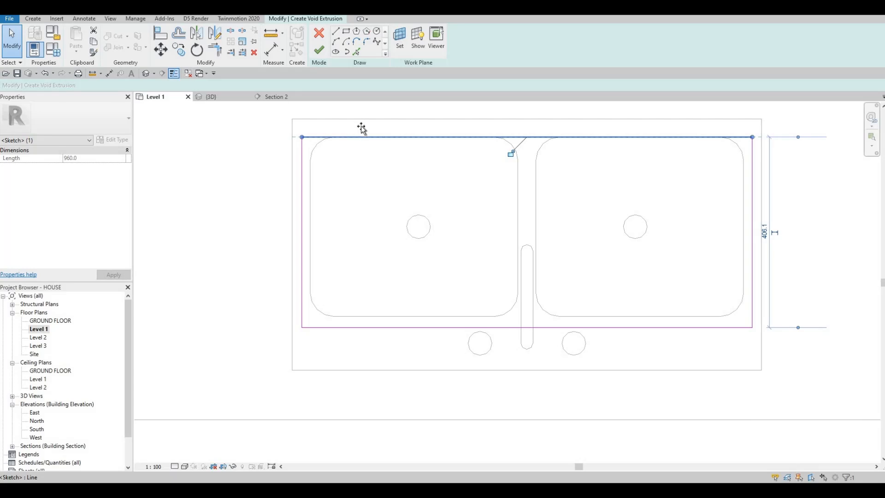
key("ctrl+z")
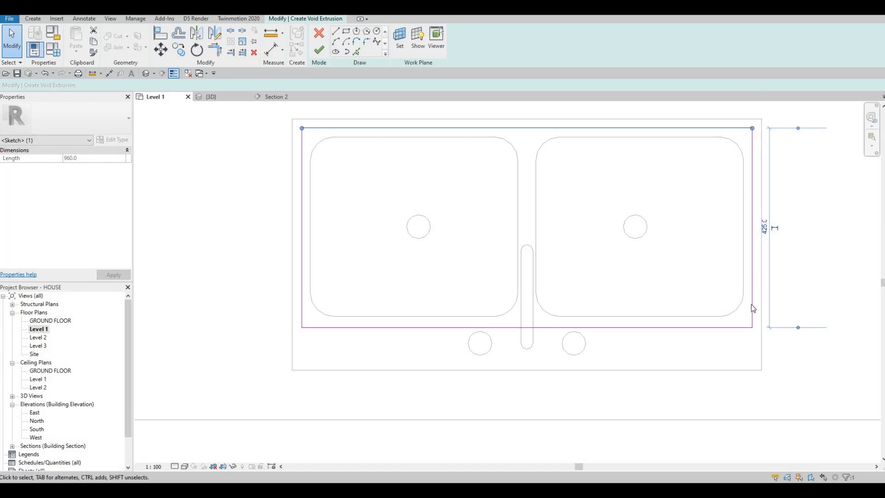
- Finish the void sketch, stretch the void vertically through the countertop in Section 2 to about 672 mm deep, and finish the counter model
left_click(319, 50)
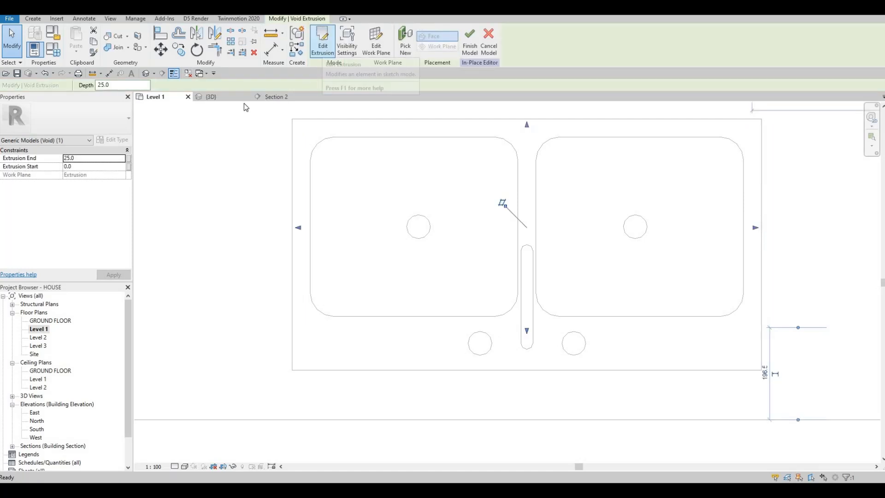
left_click(275, 97)
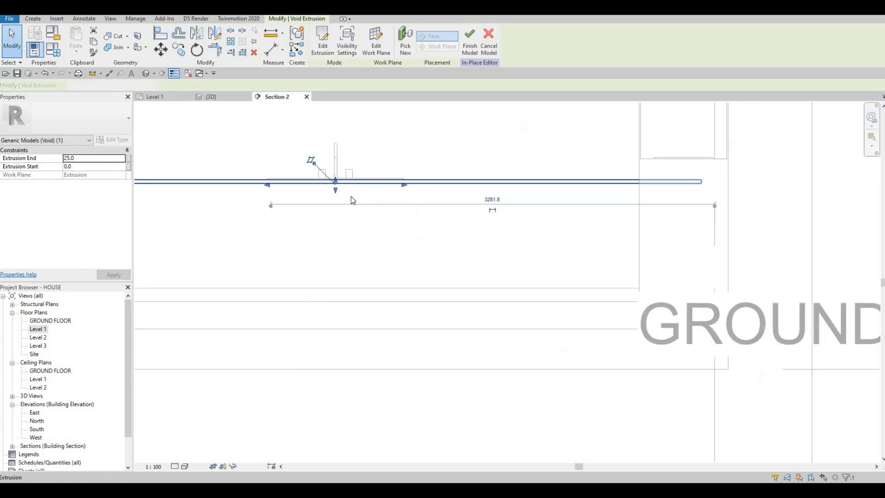
scroll(335, 184, "up", 2)
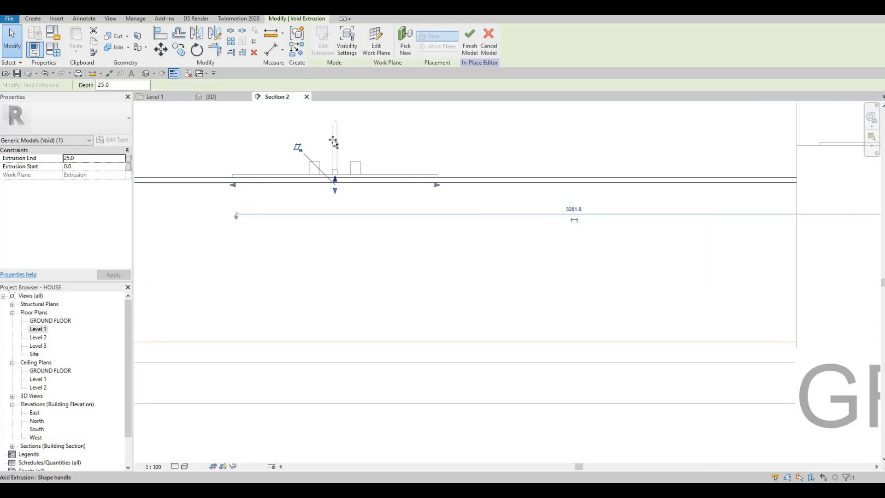
left_click_drag(335, 191, 331, 284)
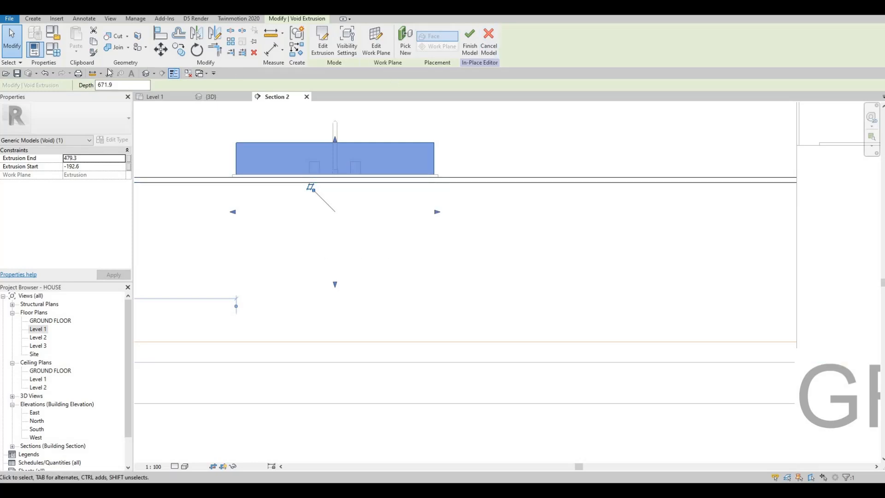
left_click(115, 36)
left_click(313, 37)
left_click(312, 37)
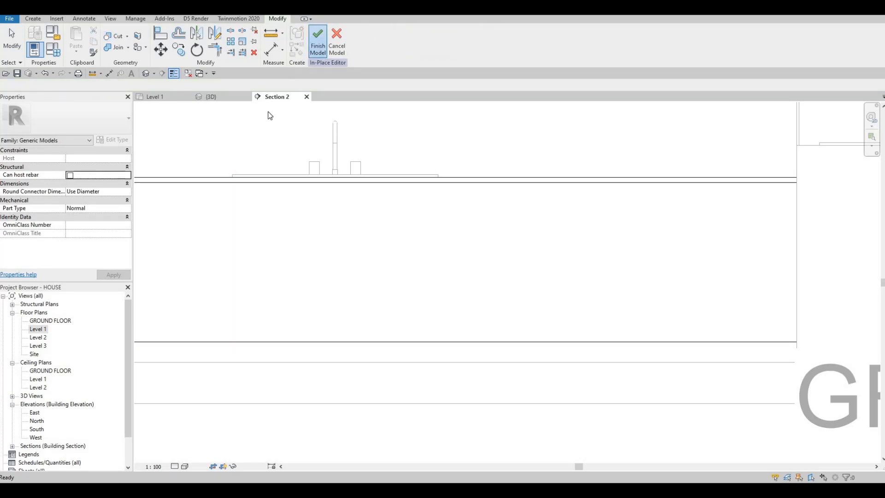
- Examine the sink bowls and the countertop cutout in the 3D view, close up and from around the kitchen
middle_click_drag(411, 190, 445, 295, "shift")
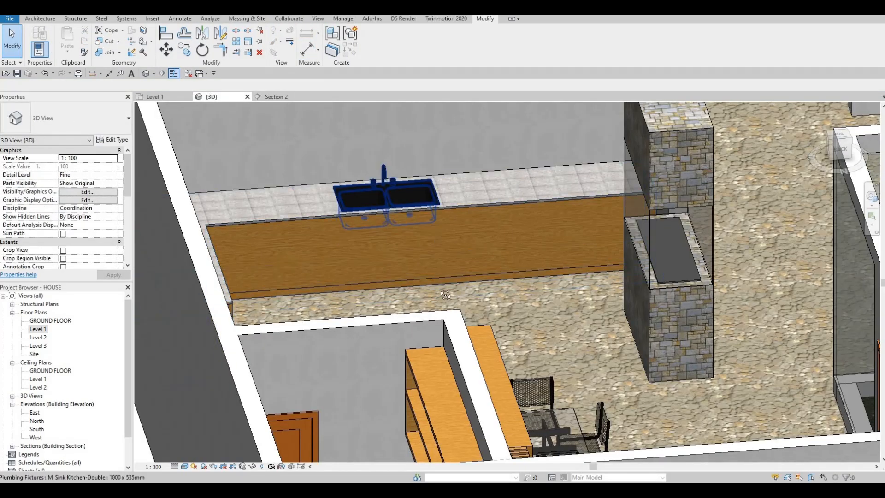
middle_click_drag(461, 355, 415, 245, "shift")
scroll(392, 276, "up", 5)
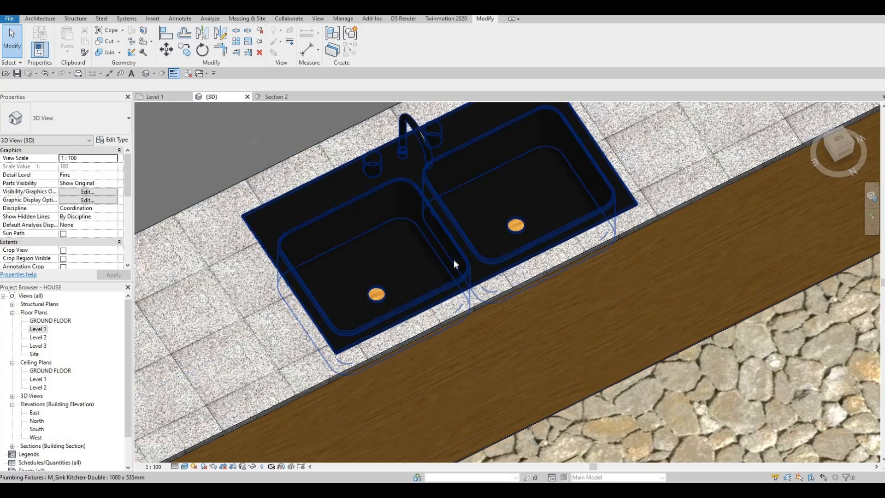
middle_click_drag(663, 391, 579, 157, "shift")
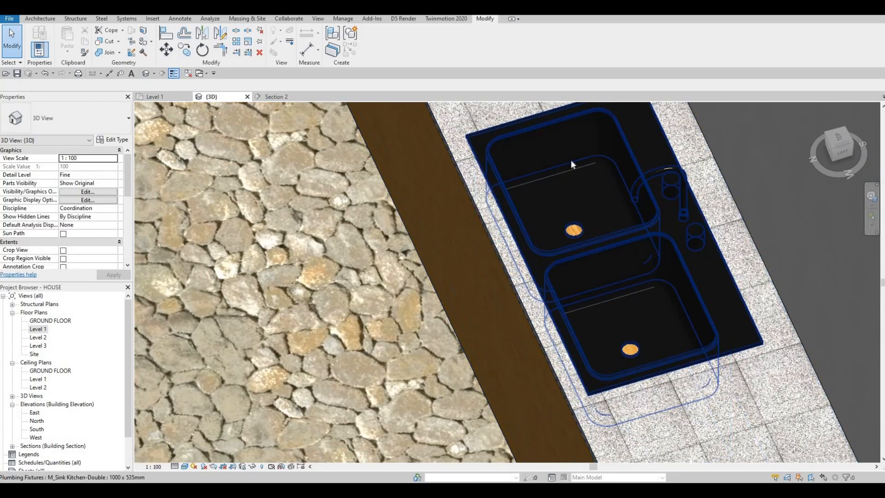
scroll(573, 212, "up", 5)
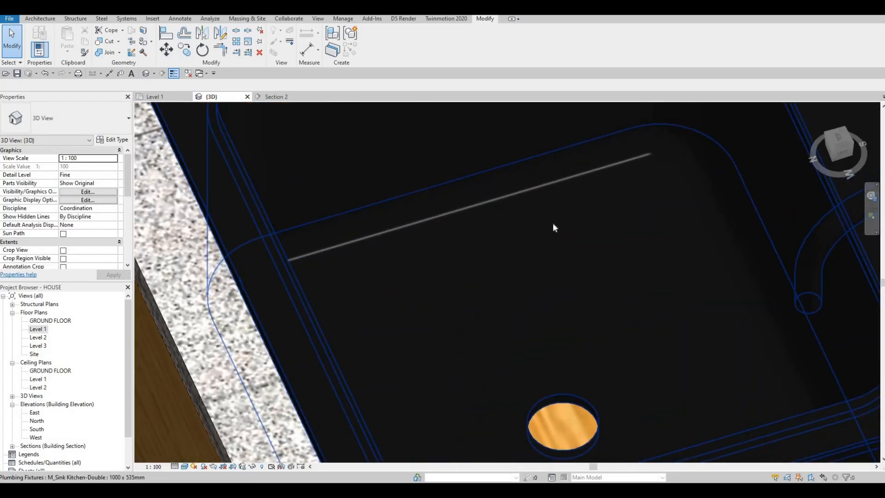
scroll(549, 228, "down", 4)
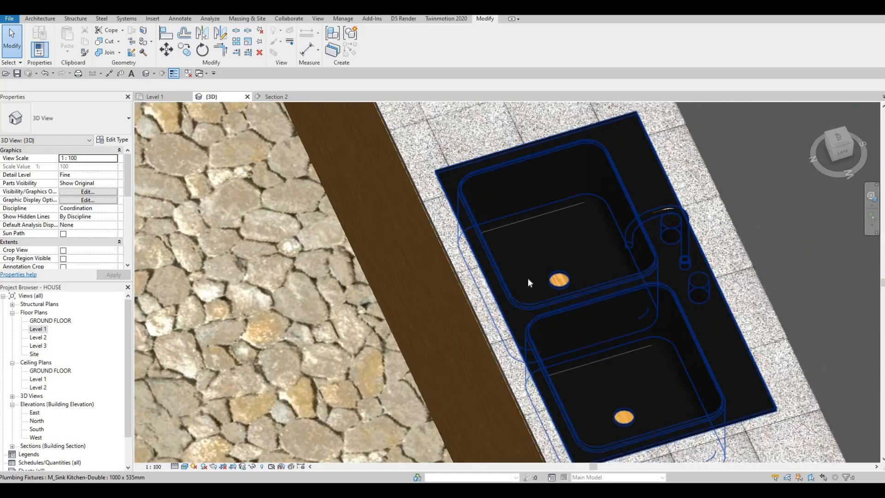
scroll(528, 282, "down", 4)
middle_click_drag(516, 309, 658, 253, "shift")
scroll(691, 185, "down", 3)
middle_click_drag(691, 184, 577, 276, "shift")
scroll(600, 213, "down", 4)
middle_click_drag(599, 218, 569, 177, "shift")
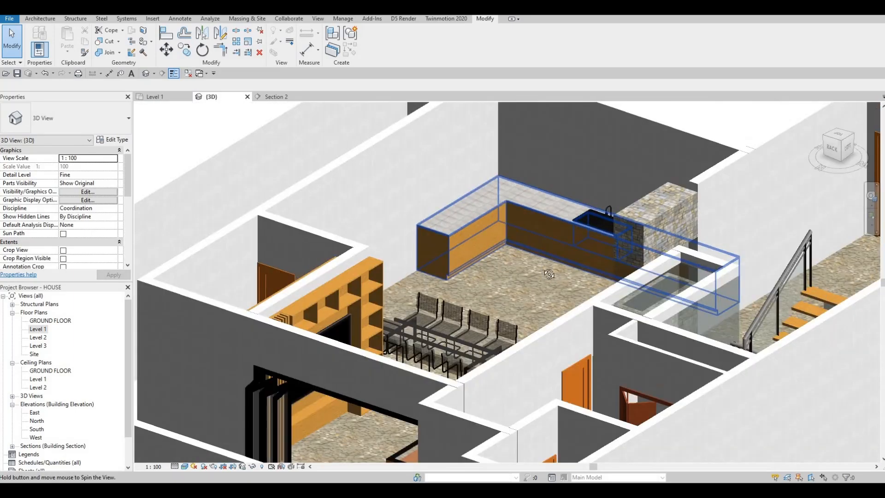
scroll(586, 283, "up", 3)
middle_click_drag(639, 261, 517, 321, "shift")
middle_click_drag(574, 299, 562, 298, "shift")
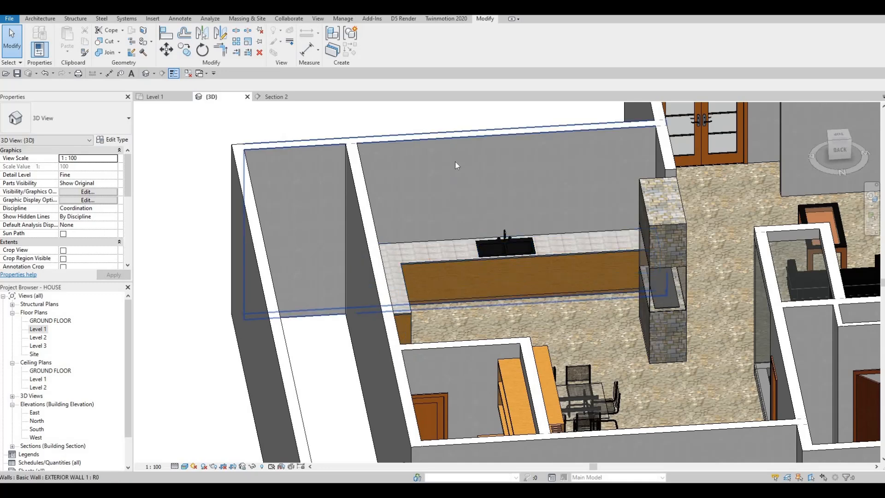
- Reopen the L-shaped counter for in-place editing from the Level 1 floor plan
double_click(43, 329)
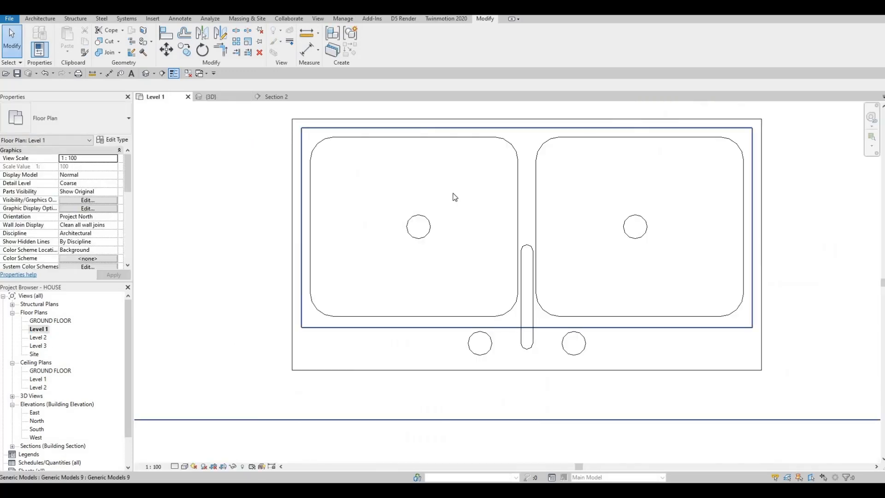
scroll(487, 203, "down", 10)
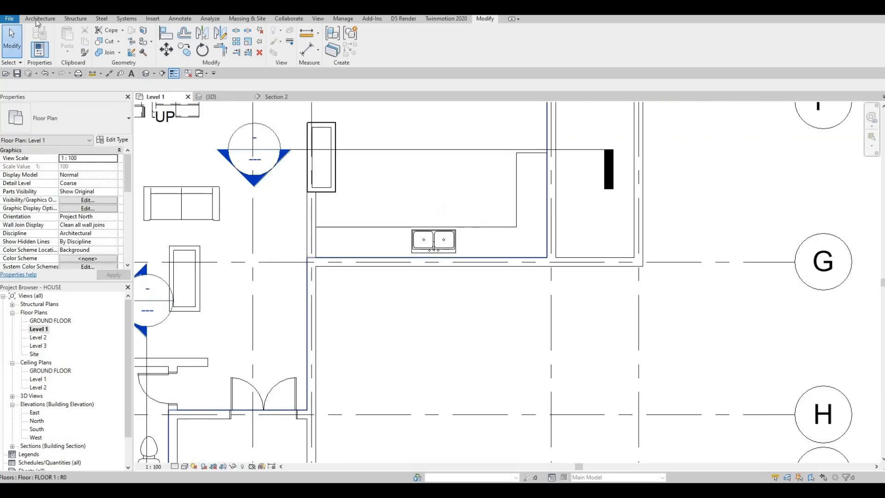
key("Escape")
key("Escape")
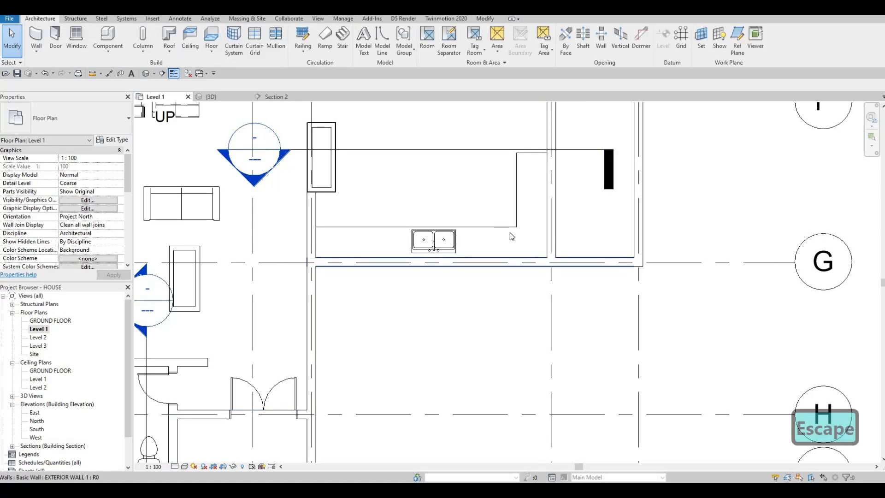
left_click(504, 227)
left_click(374, 42)
- Start a new solid extrusion with the Glulam 36h material and an extrusion end of 1000 mm
left_click(77, 38)
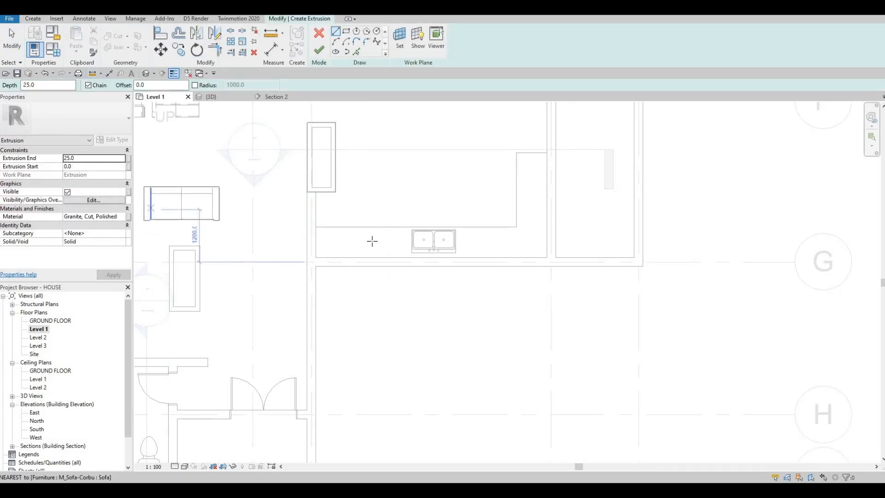
left_click(111, 216)
left_click(128, 216)
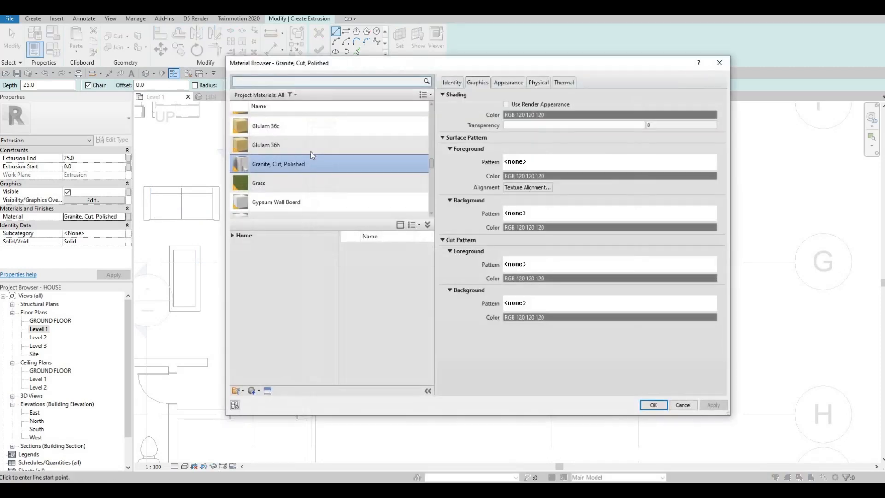
left_click(302, 134)
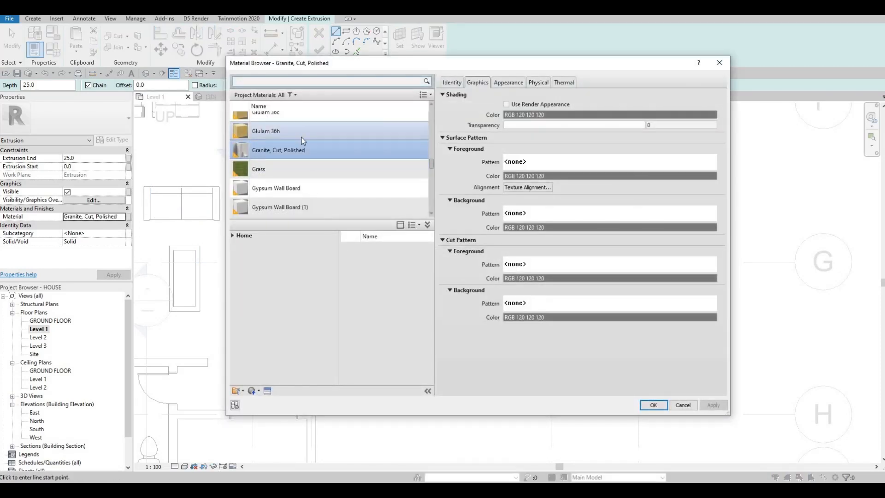
left_click(653, 404)
left_click(150, 193)
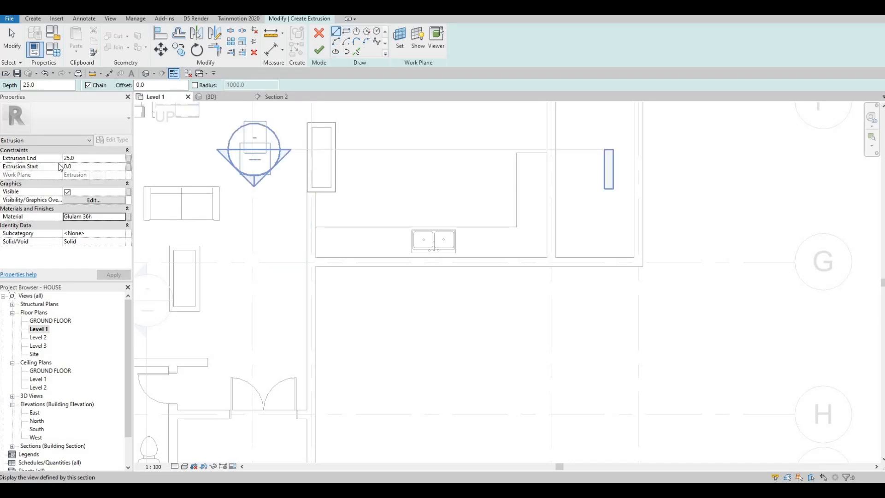
left_click(84, 157)
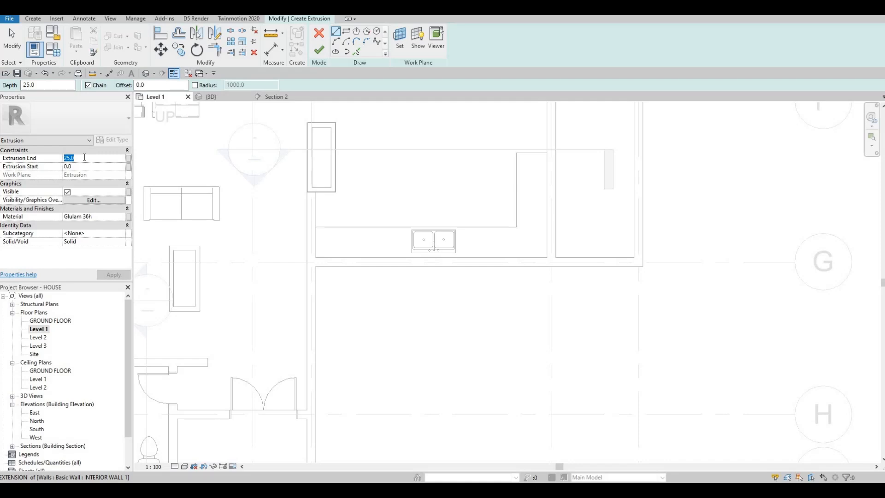
type("10000")
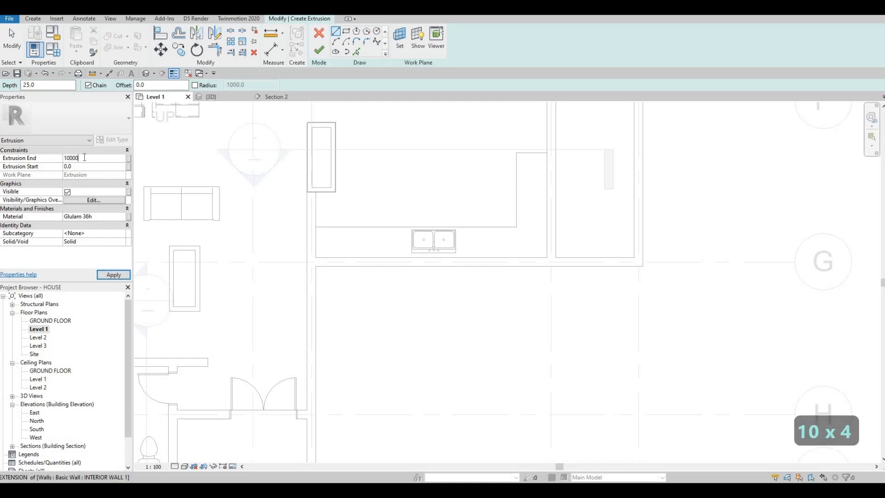
key("BackSpace")
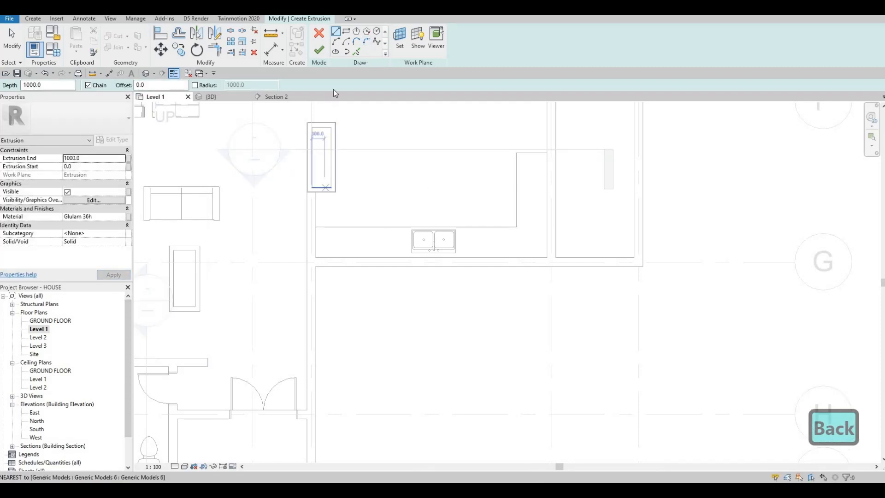
- Sketch a rectangle about 500 x 1900 mm on the counter's short leg, against the wall
left_click(345, 34)
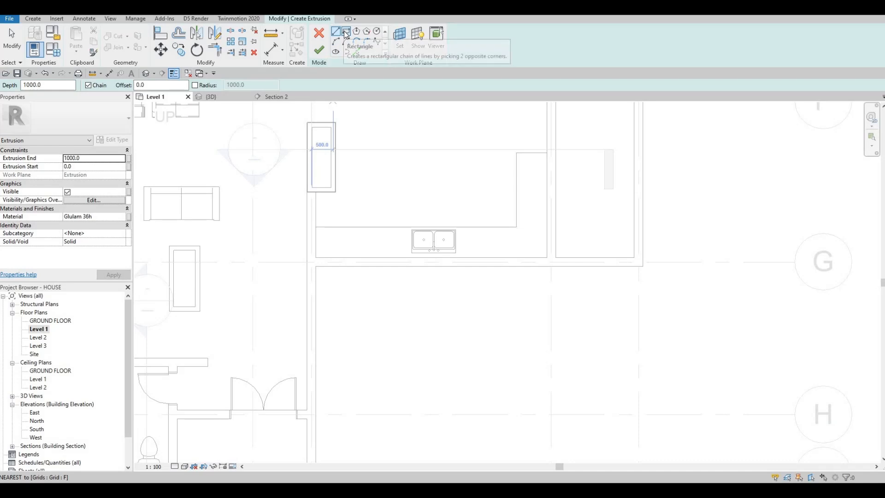
left_click(527, 233)
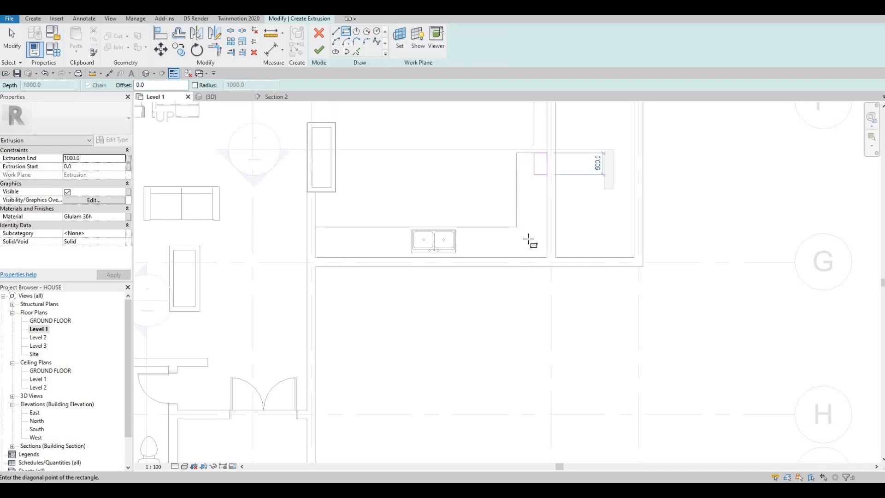
scroll(530, 243, "down", 2)
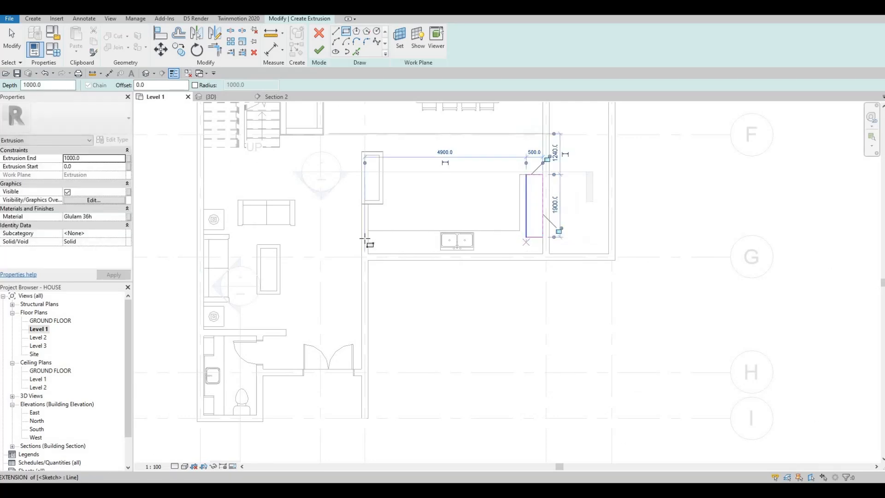
- Sketch a second rectangle about 1795 x 500 mm against the wall at the free end of the counter's long leg
key("Escape")
left_click(368, 253)
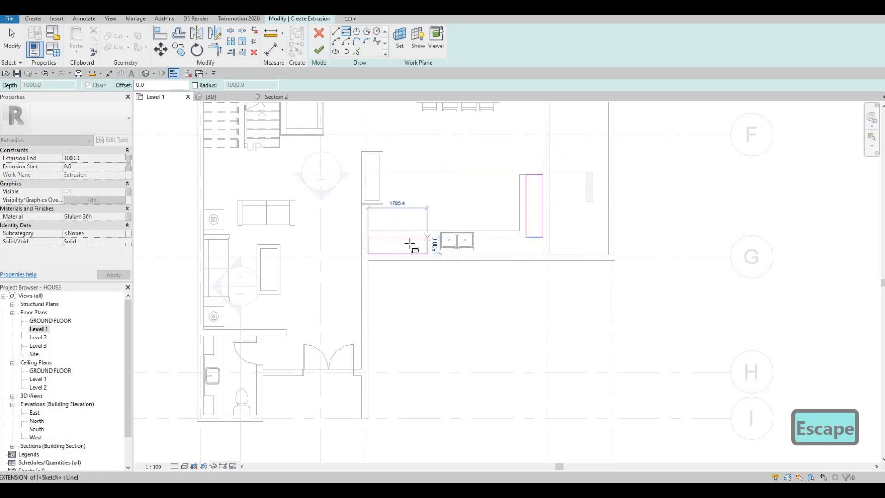
left_click(427, 237)
key("Escape")
key("Escape")
left_click(418, 238)
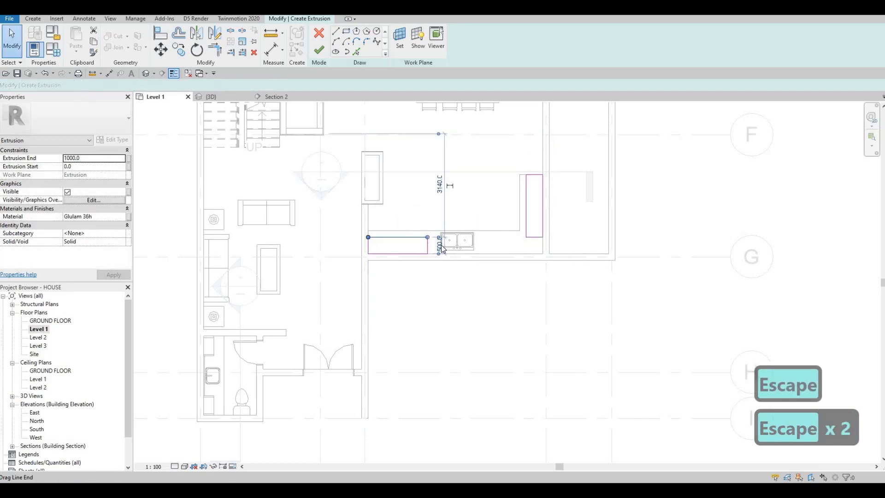
scroll(422, 244, "up", 1)
key("Escape")
key("Escape")
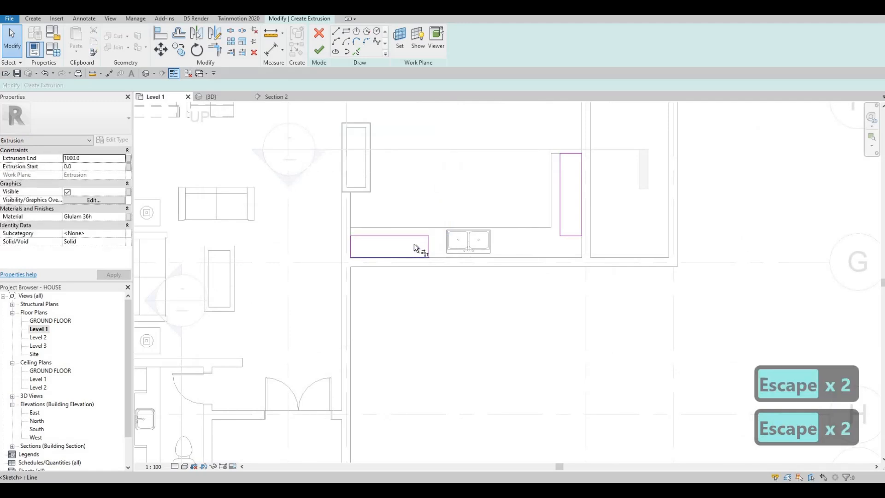
- Trim and extend the two rectangles' inner and wall-side lines so they meet in an L-shaped corner
key("t")
key("r")
left_click(417, 236)
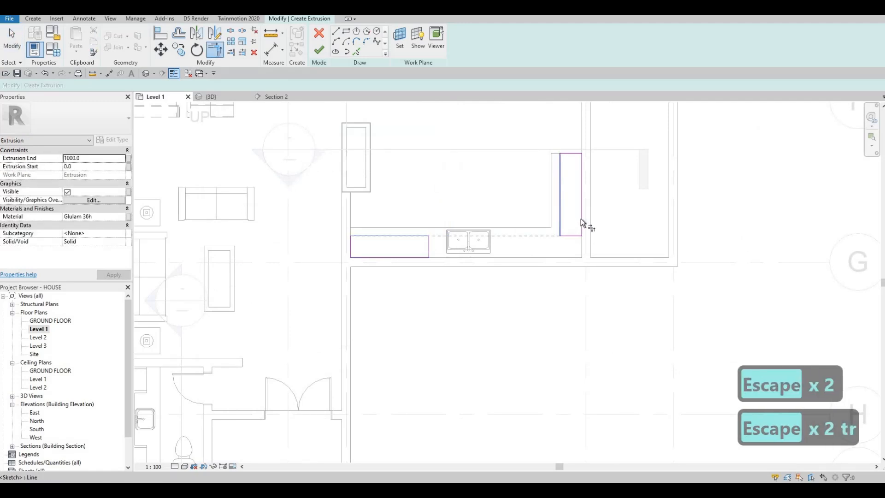
left_click(580, 218)
left_click(427, 256)
key("Escape")
key("Escape")
- Delete the two leftover 500 mm cross lines inside the L-shaped profile and finish the cabinet extrusion
left_click(428, 246)
key("Delete")
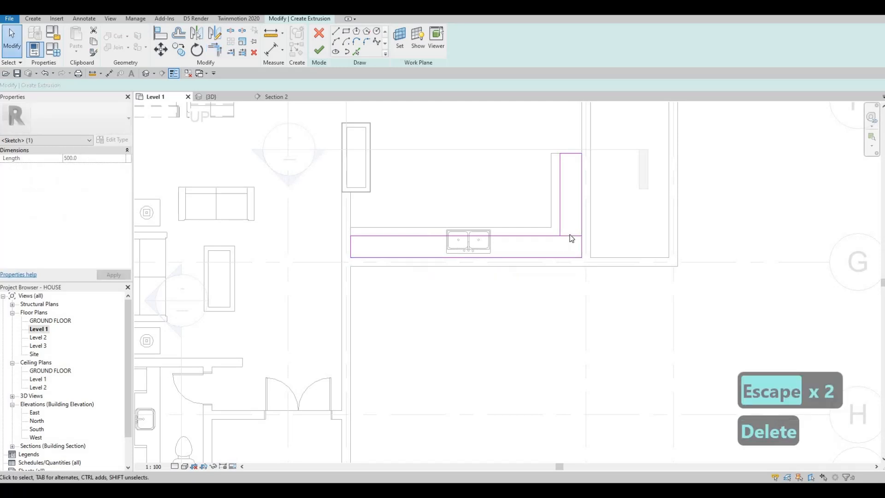
left_click(570, 235)
key("Delete")
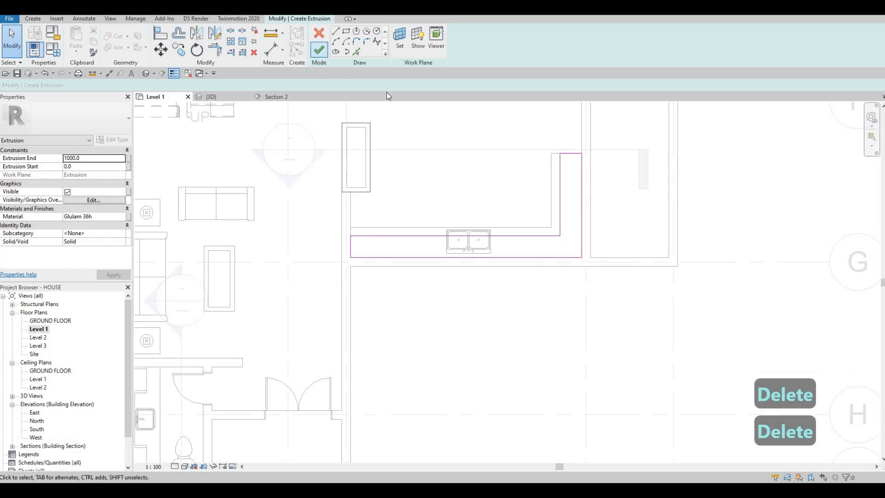
left_click(318, 51)
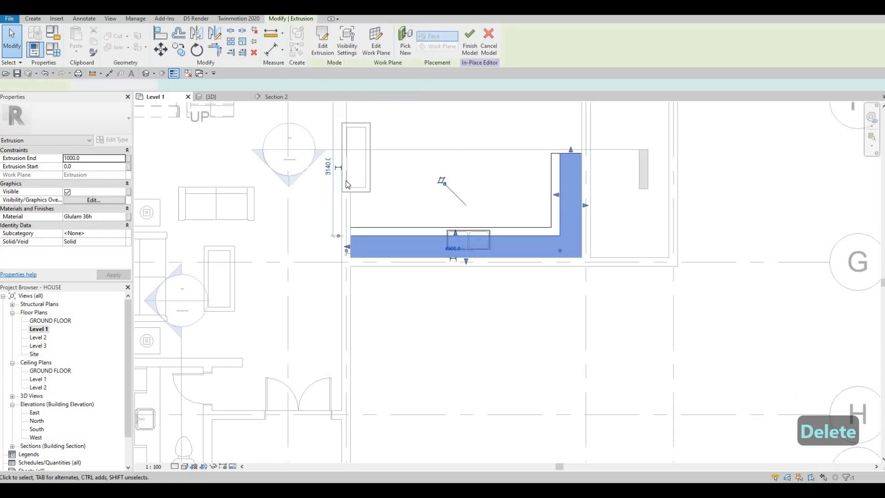
- In Section 2, raise the cabinet extrusion to the ceiling, with its end at 1965 mm and start at about 1083 mm
left_click(276, 96)
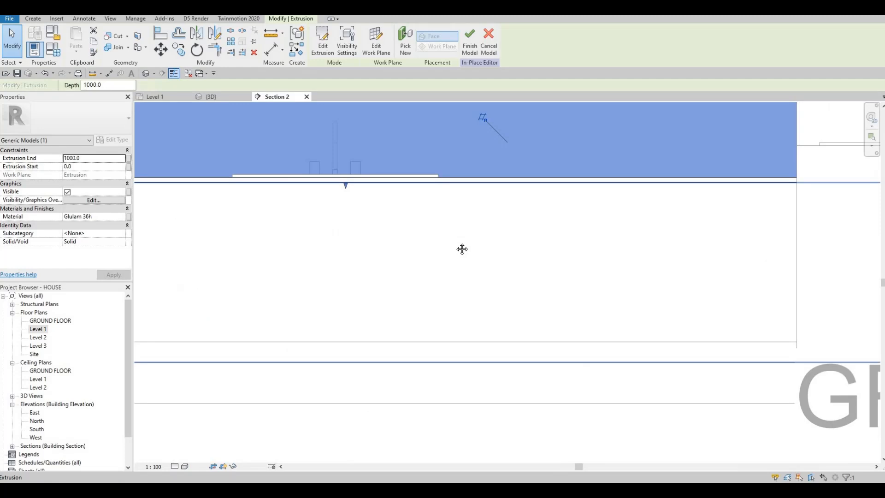
scroll(460, 248, "down", 5)
left_click_drag(426, 181, 419, 133)
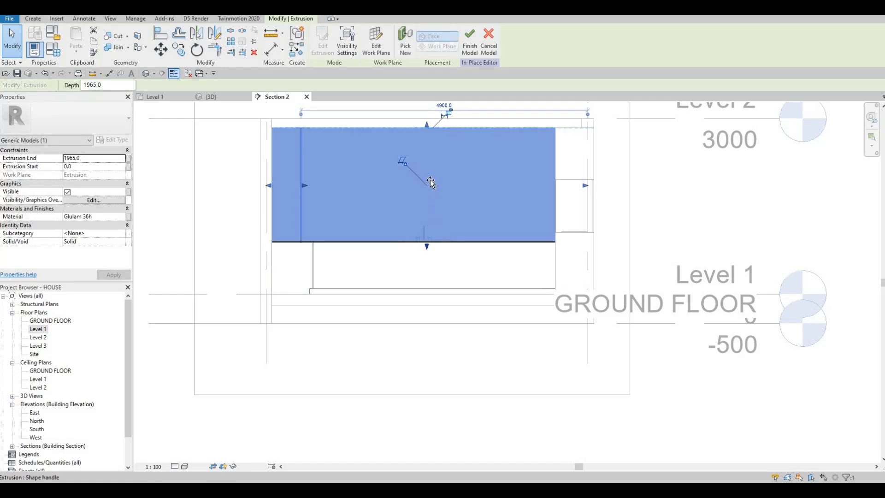
key("Escape")
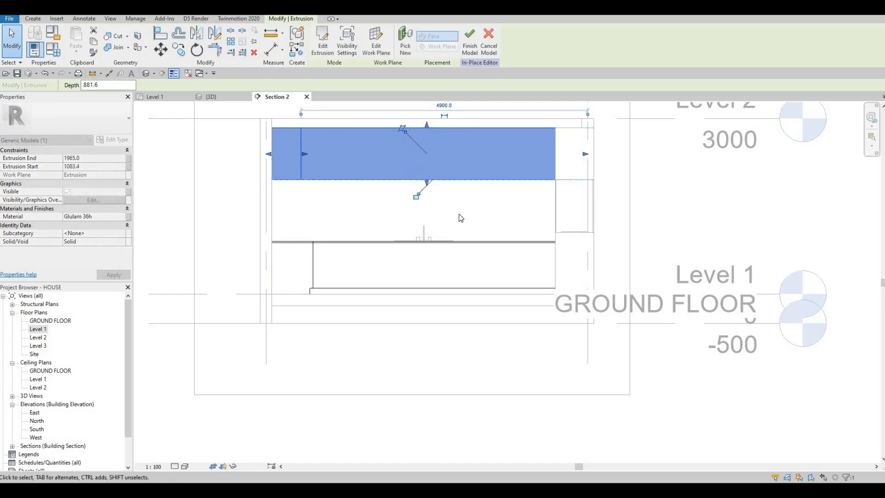
key("Escape")
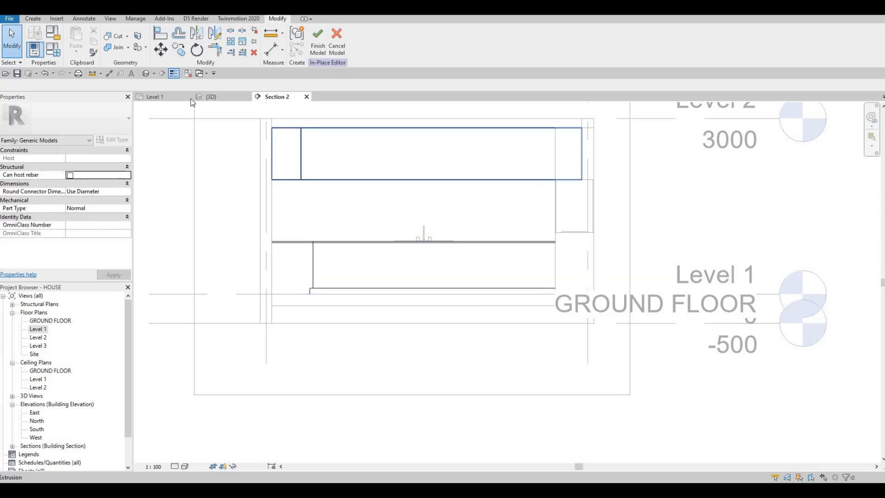
- Examine the L-shaped wall cabinet from several angles in the 3D view
left_click(211, 97)
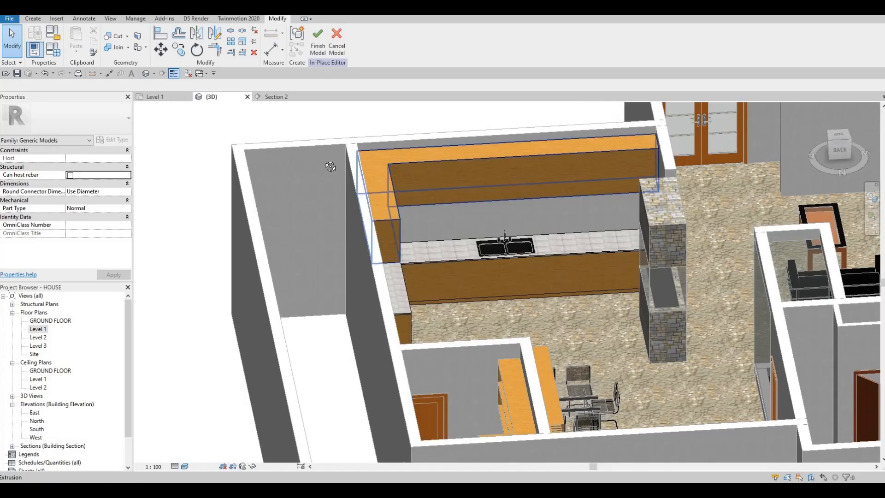
middle_click_drag(290, 156, 494, 157, "shift")
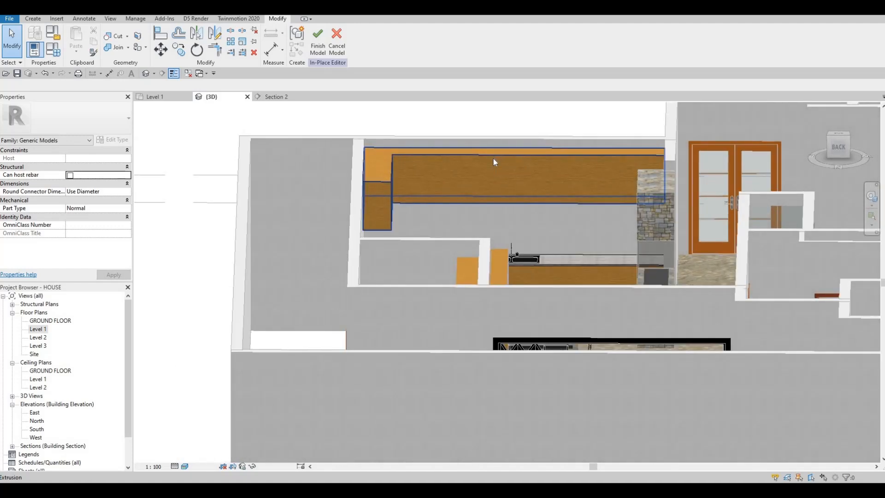
middle_click_drag(582, 166, 604, 136, "shift")
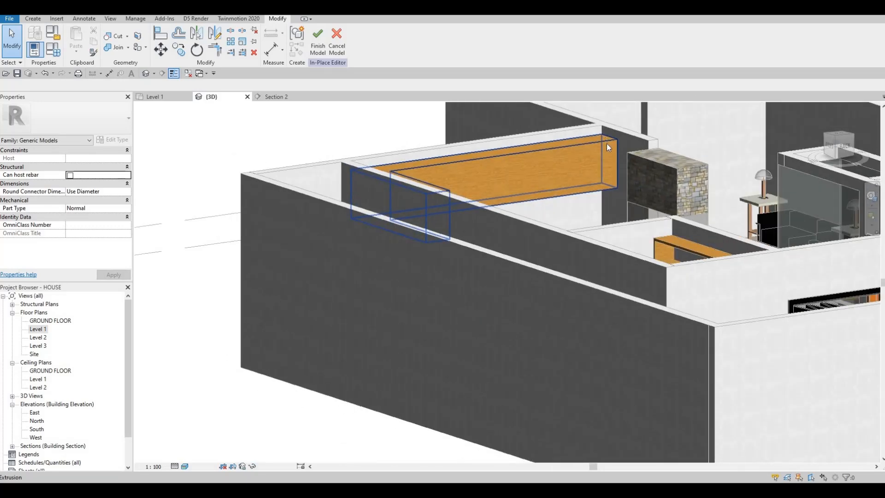
middle_click_drag(544, 186, 407, 157, "shift")
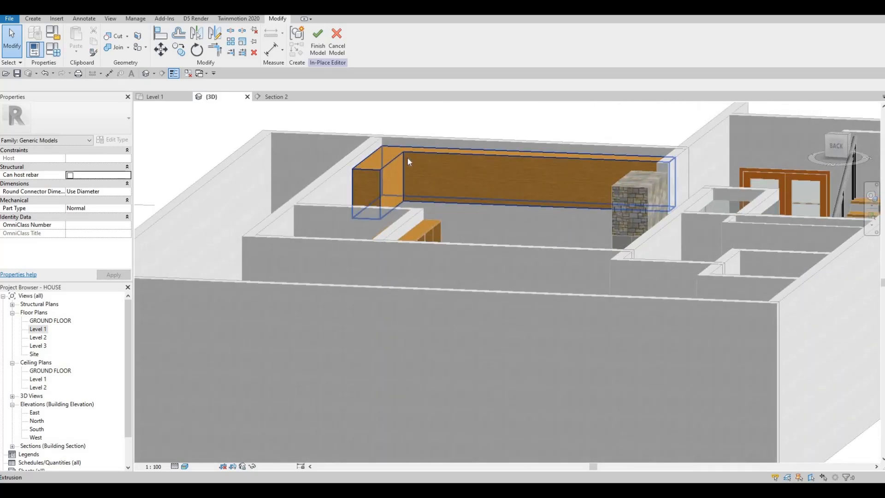
middle_click_drag(565, 160, 588, 170, "shift")
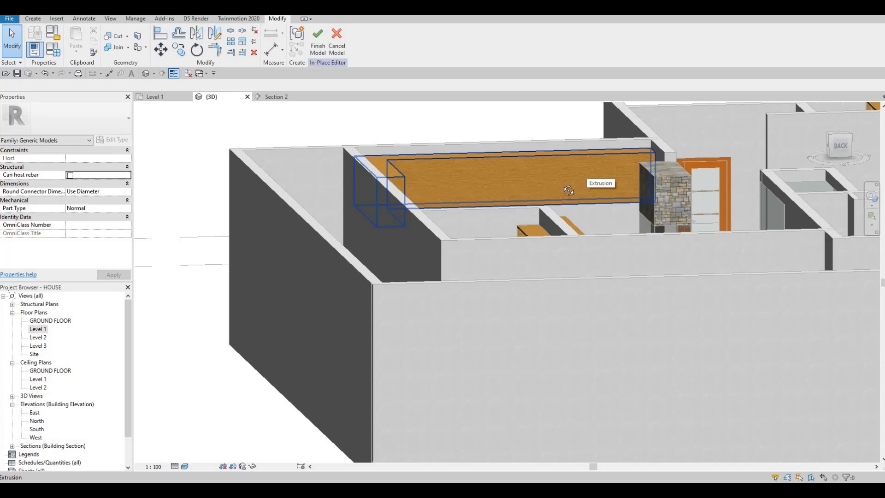
middle_click_drag(529, 192, 502, 159, "shift")
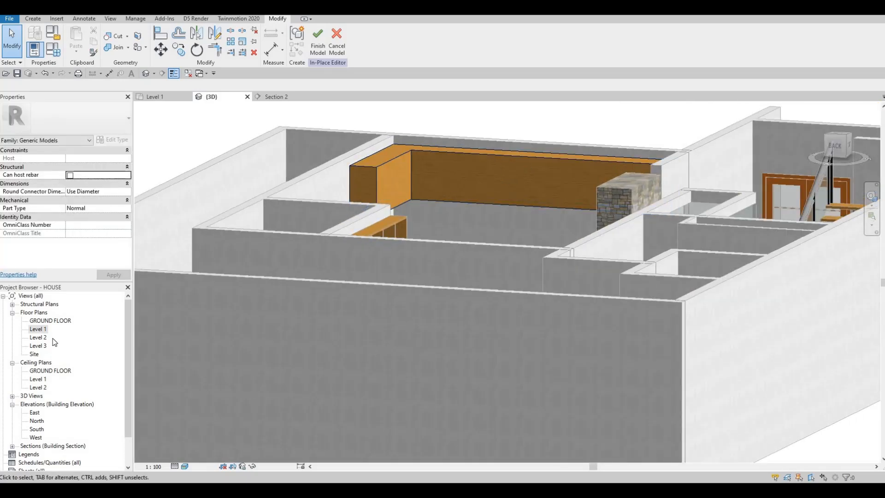
- In Section 2, lower the wall cabinet's top edge so its depth is about 738 mm, leaving a gap below the ceiling
left_click(277, 96)
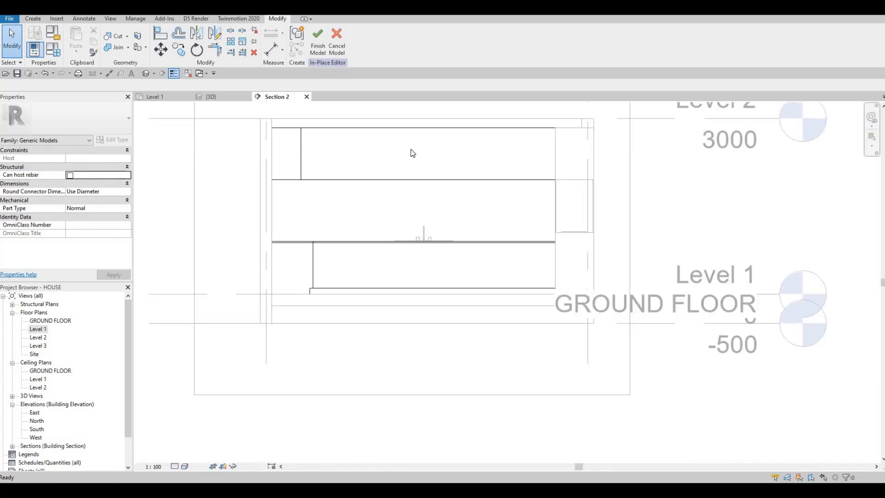
left_click(424, 133)
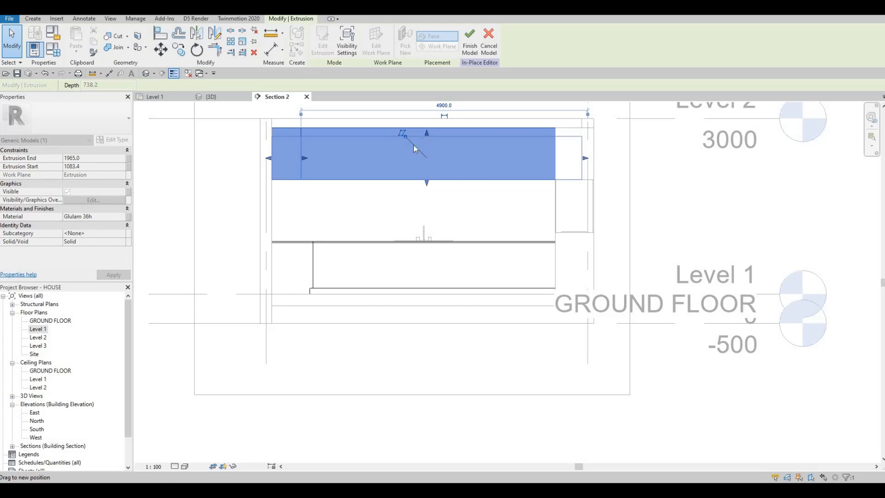
key("Escape")
key("Escape")
- In a new Level 1 extrusion, sketch rectangles about 600 x 2100 mm on the short leg and 1500 x 600 mm on the long leg
left_click(164, 99)
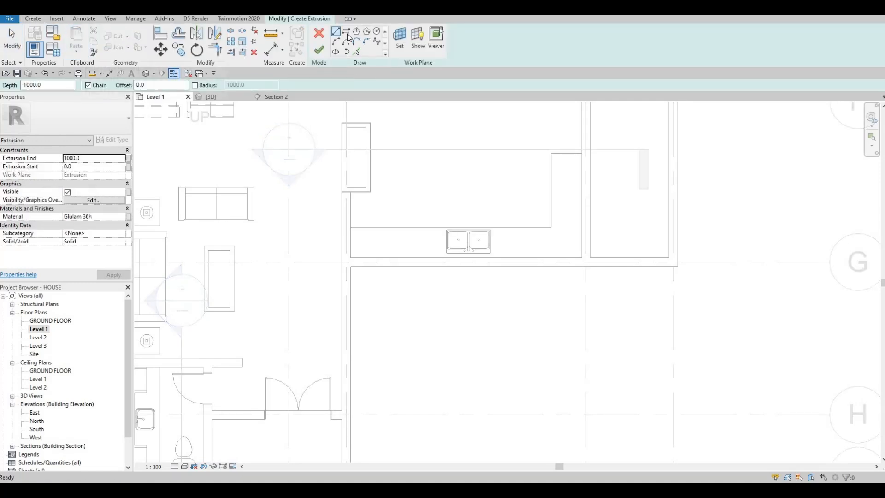
left_click(581, 153)
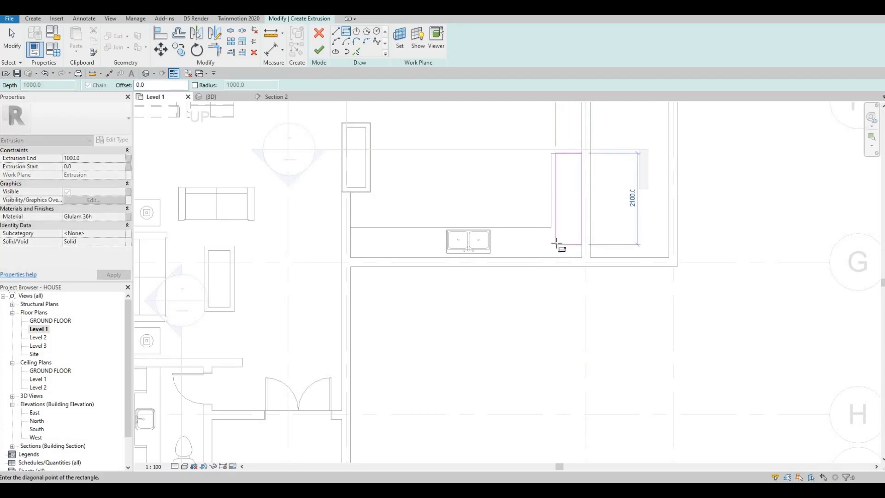
left_click(351, 257)
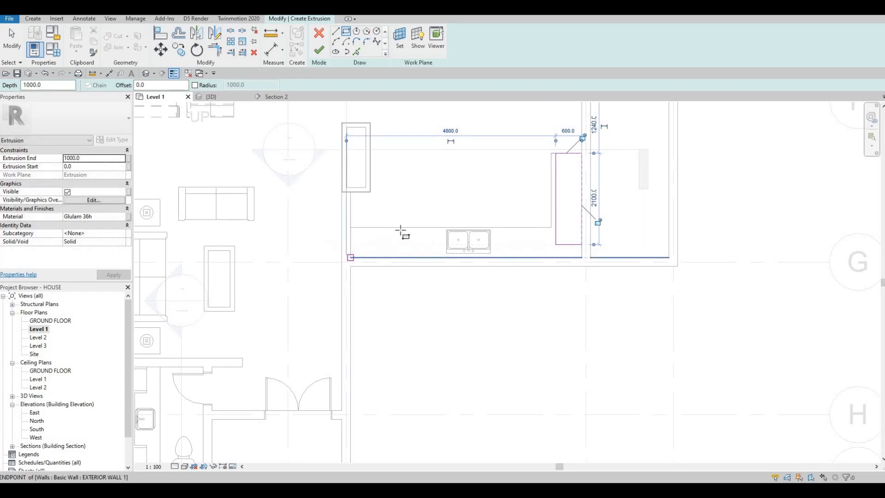
left_click(415, 231)
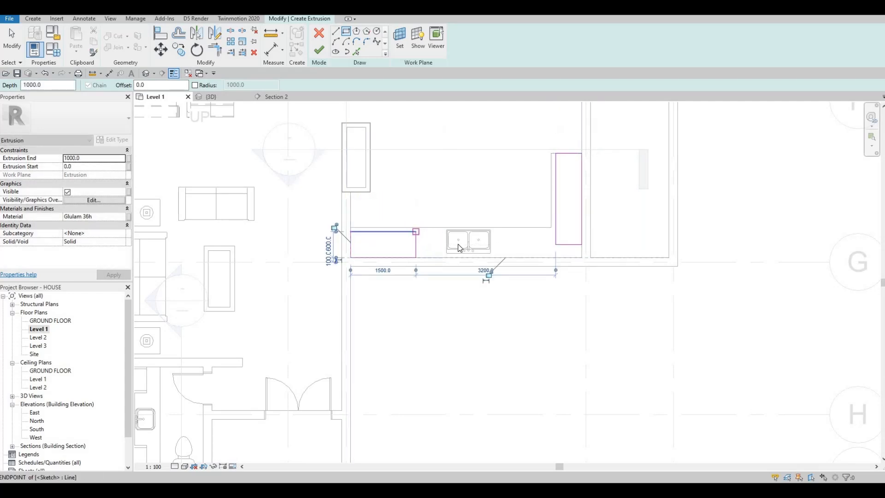
key("Escape")
key("Escape")
key("Escape")
- Trim and extend the 600 mm wide rectangles' inner and wall-side lines into a joined L-shaped corner
key("t")
key("r")
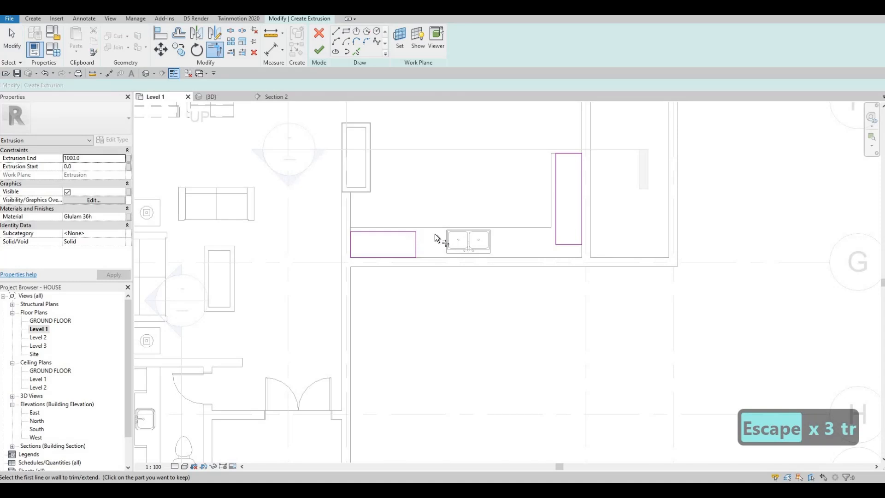
left_click(562, 216)
left_click(403, 256)
left_click(582, 227)
key("Escape")
key("Escape")
- Delete the two leftover 600 mm cross lines inside the new L-shaped profile
left_click(567, 246)
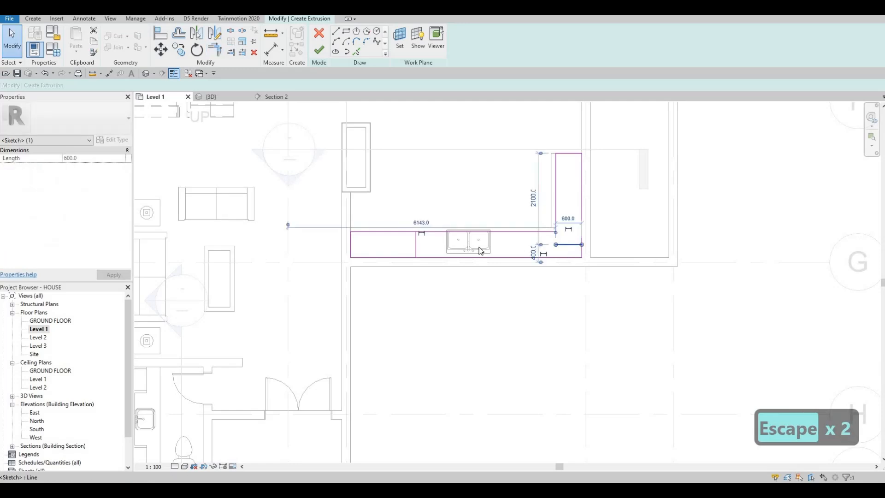
key("Delete")
left_click(421, 247)
key("Delete")
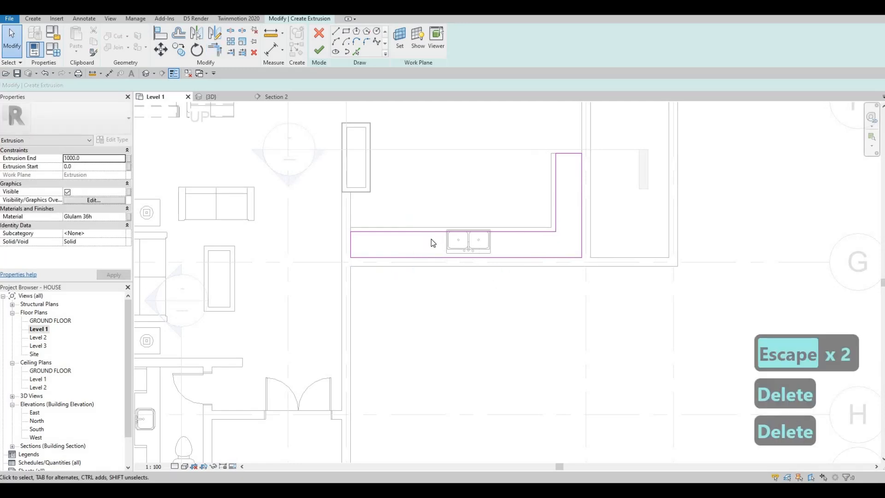
- Move both inner edges of the L-shaped profile about 180 mm into the room, past the countertop's outline
left_click(555, 173)
scroll(555, 173, "up", 2)
mouse_move(555, 174)
left_mouse_down()
mouse_move(529, 167)
mouse_move(538, 170)
left_mouse_up()
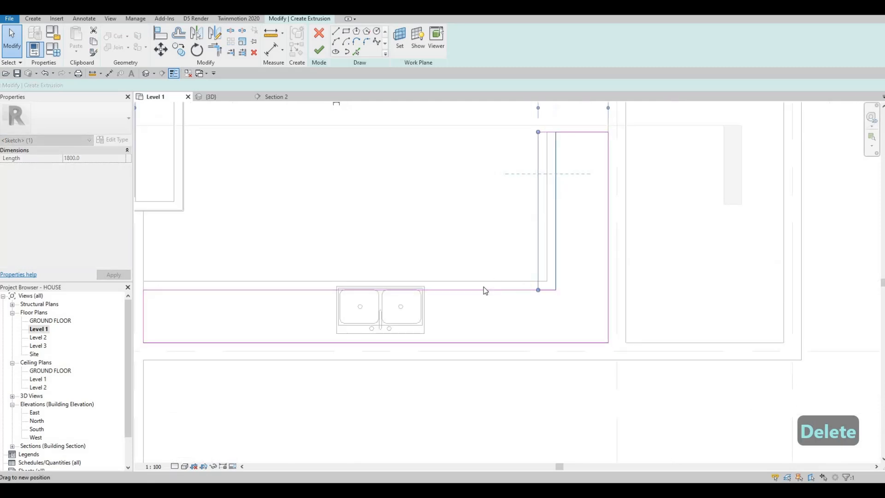
key("Escape")
left_click_drag(483, 290, 479, 276)
key("Escape")
key("Escape")
scroll(294, 252, "down", 2)
middle_click_drag(176, 231, 246, 204)
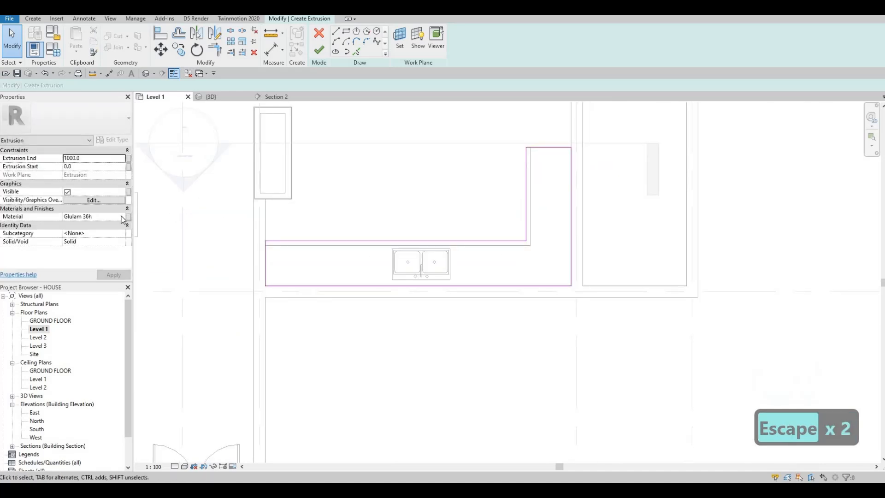
- Assign the EIFS, Exterior Insulation material to the L-shaped extrusion and finish its sketch
left_click(123, 219)
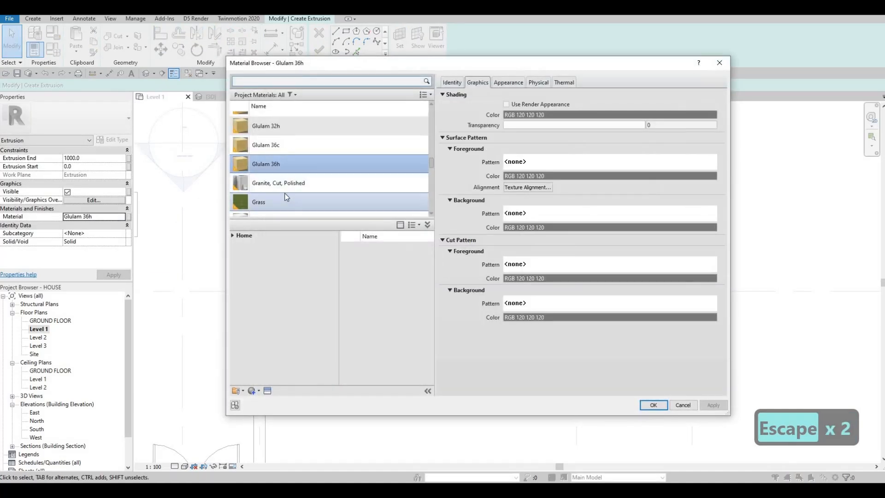
scroll(283, 188, "up", 3)
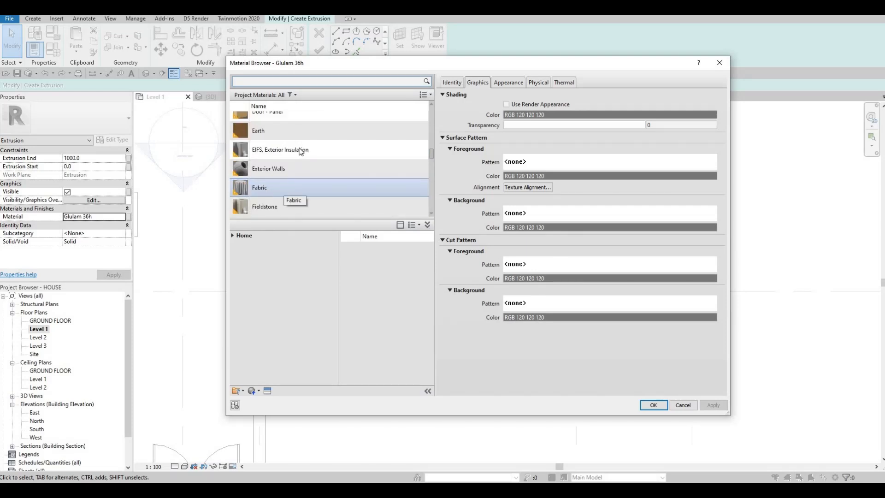
left_click(280, 150)
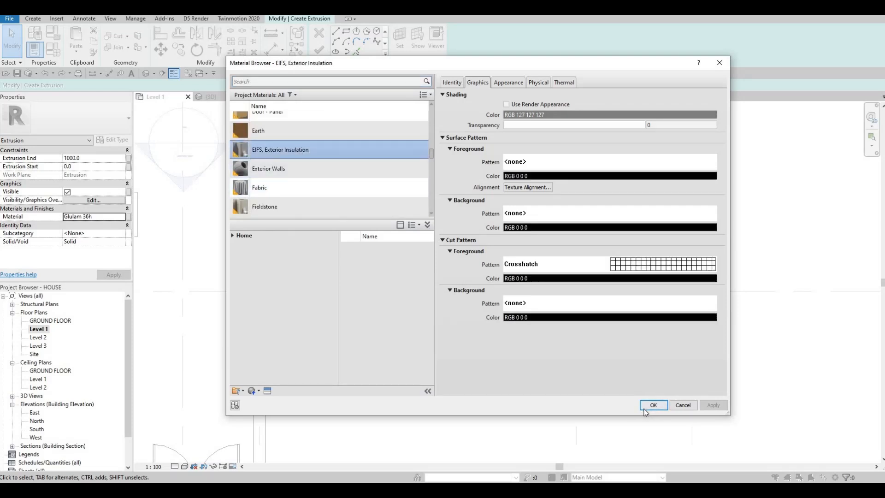
left_click(645, 407)
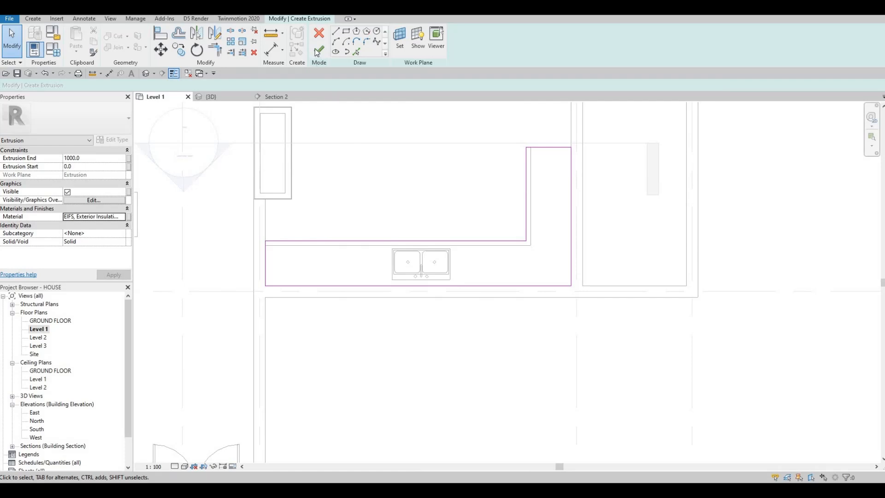
left_click(319, 49)
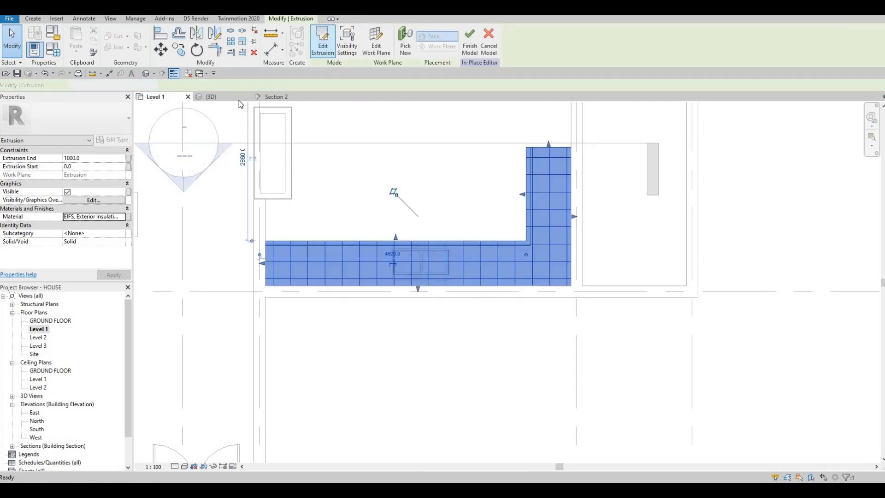
- In Section 2, raise the EIFS extrusion to fill the gap above the wall cabinet, with its extrusion end at 1965 mm
left_click(276, 96)
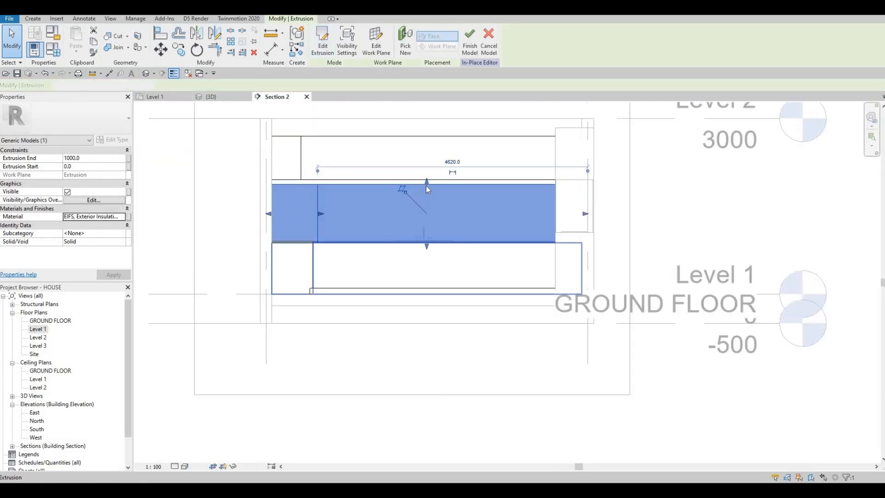
left_click_drag(426, 181, 429, 134)
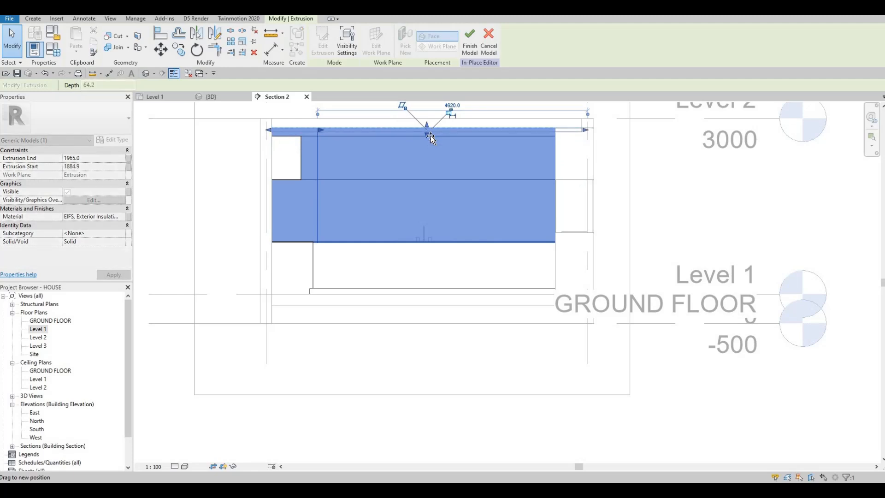
key("Escape")
key("Escape")
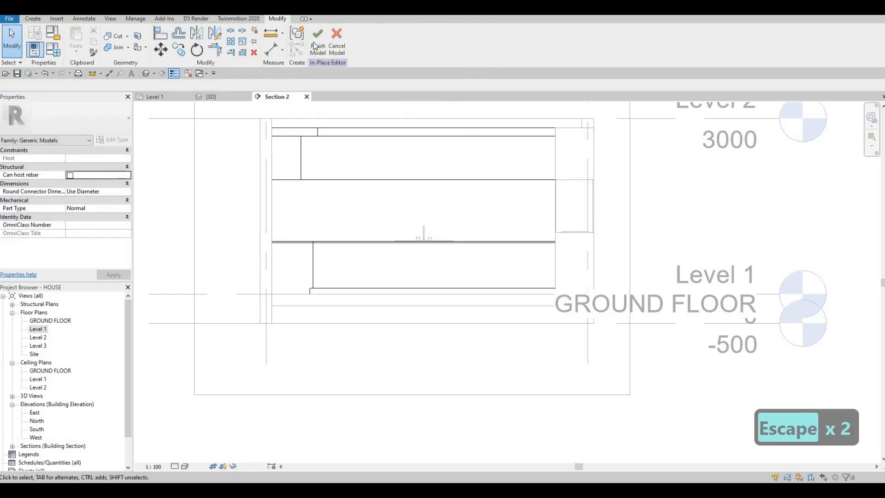
- Finish the in-place model and examine the wall cabinets and EIFS band from several angles in the 3D view
left_click(214, 96)
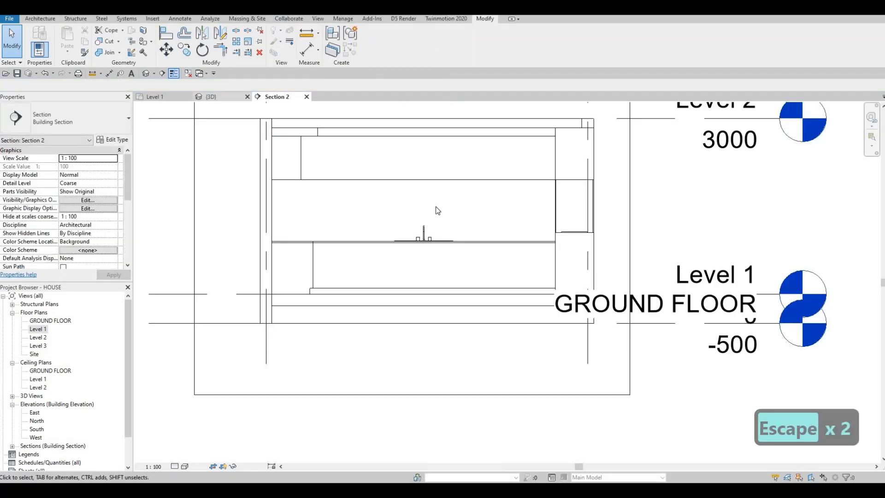
middle_click_drag(429, 235, 628, 159, "shift")
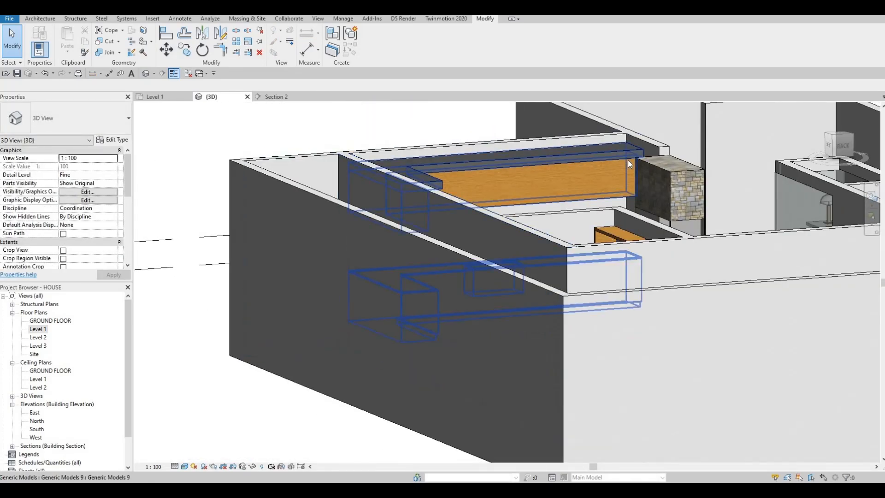
middle_click_drag(458, 178, 452, 152, "shift")
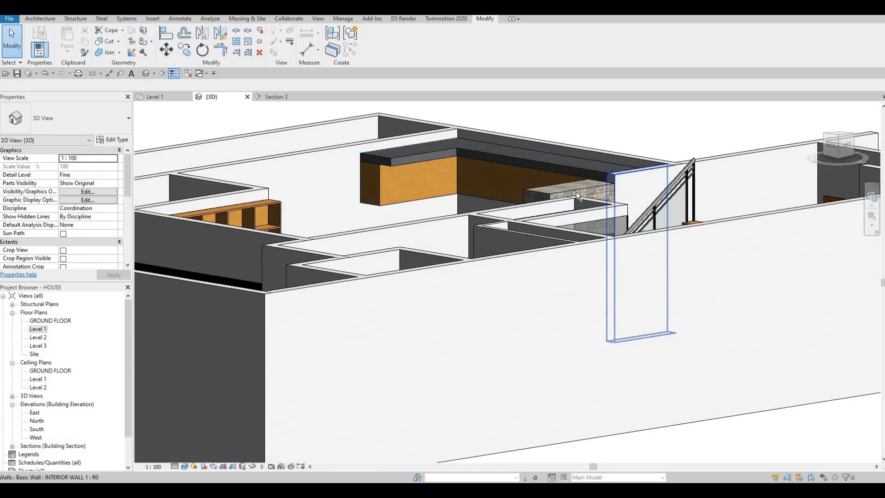
middle_click_drag(576, 208, 642, 179, "shift")
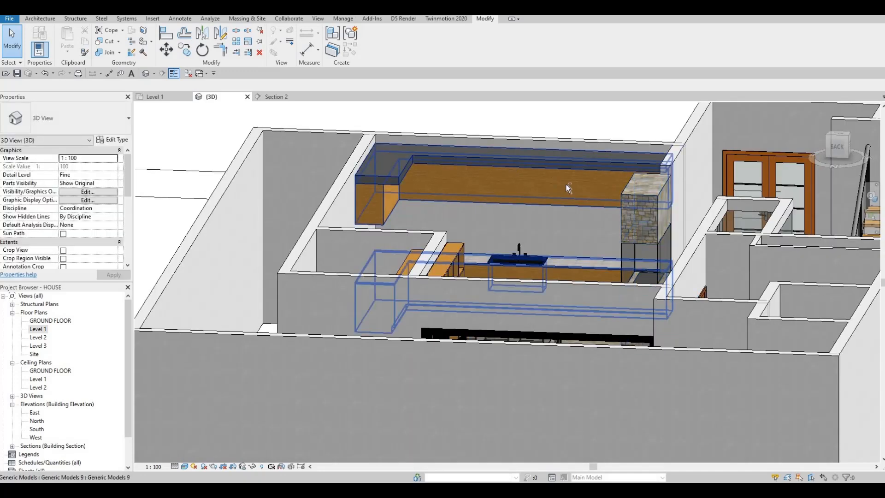
middle_click_drag(529, 195, 360, 242, "shift")
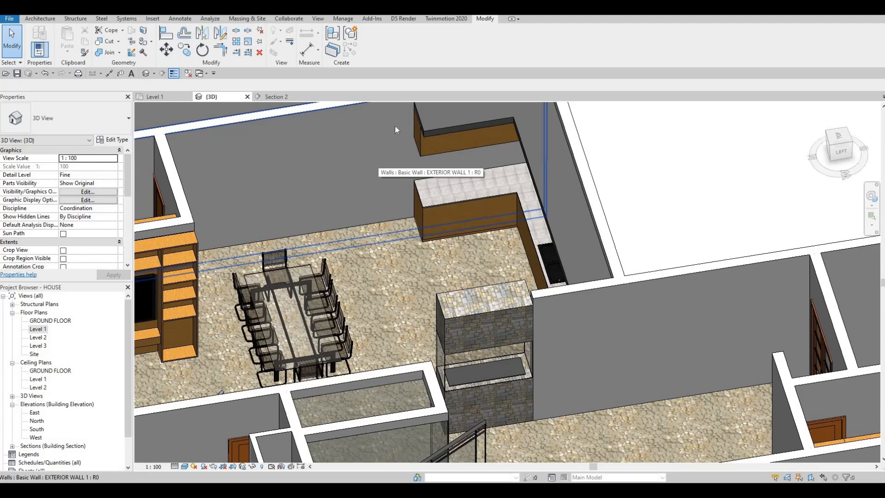
middle_click_drag(585, 264, 567, 246, "shift")
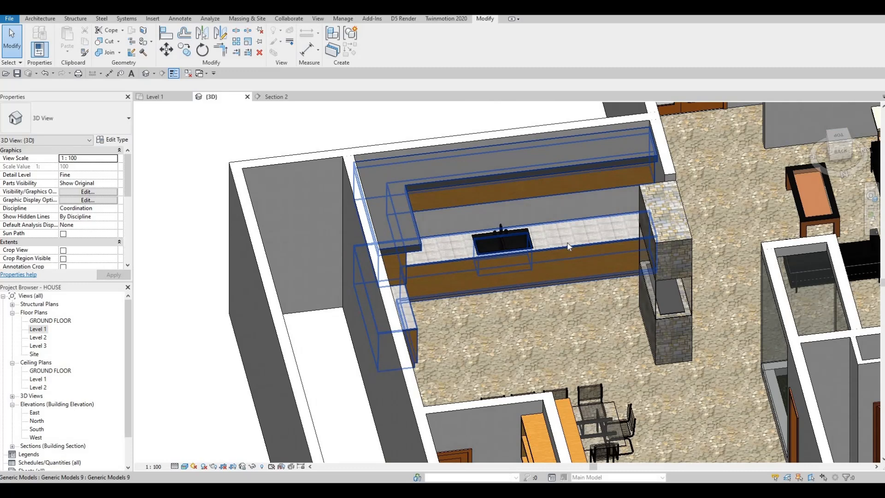
- From the Level 1 plan, start loading a family and browse to the Mid-Range appliances under Specialty Equipment, Domestic
left_click(152, 96)
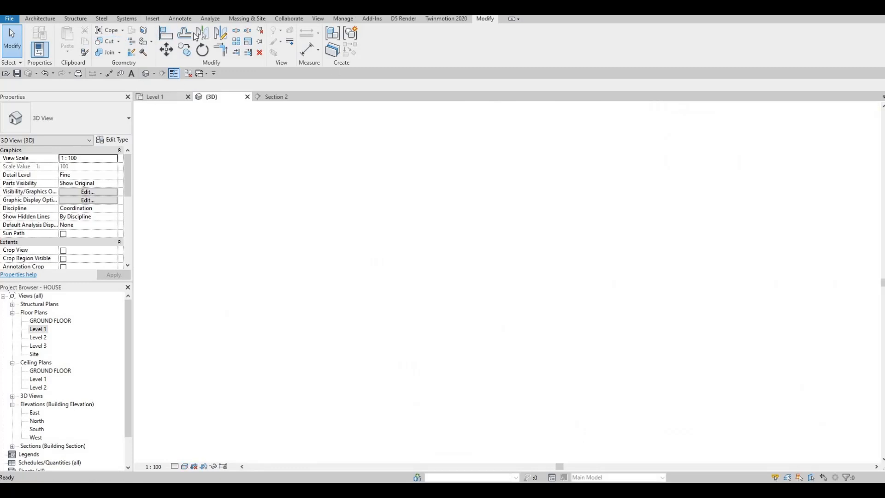
left_click(157, 21)
left_click(379, 40)
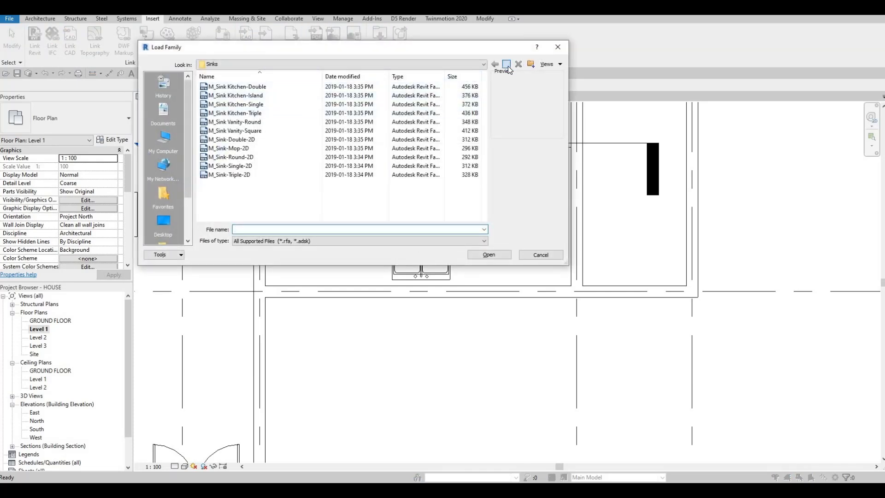
left_click(507, 66)
left_click(507, 66)
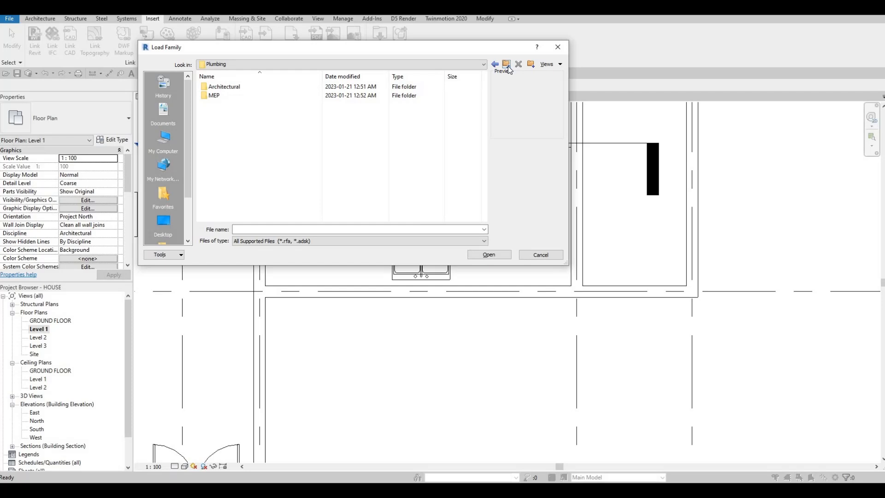
left_click(506, 66)
scroll(264, 173, "down", 7)
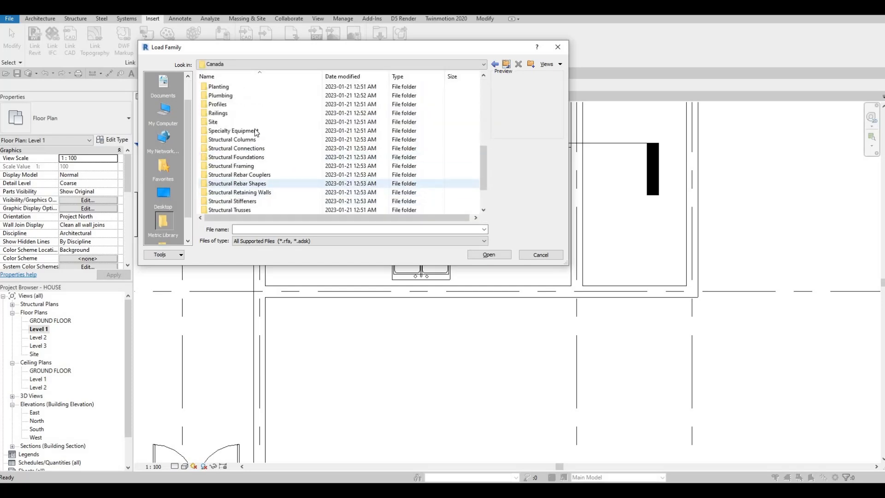
double_click(233, 131)
left_click(224, 96)
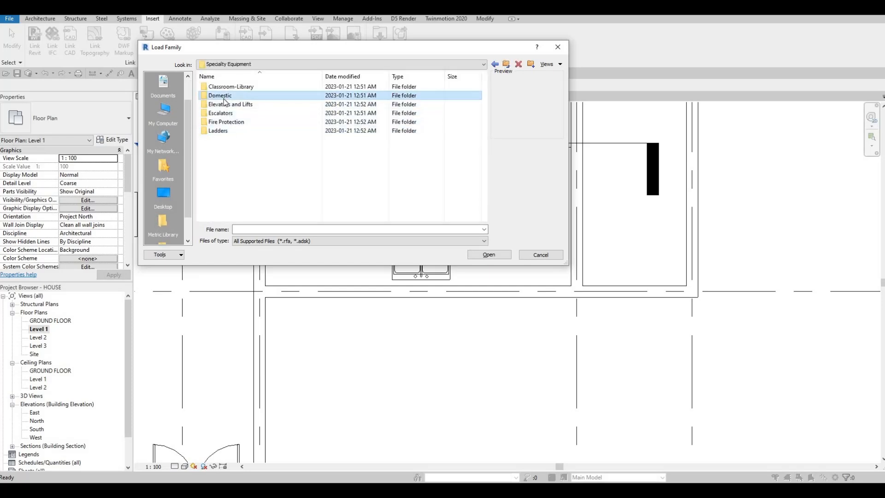
double_click(224, 96)
double_click(225, 96)
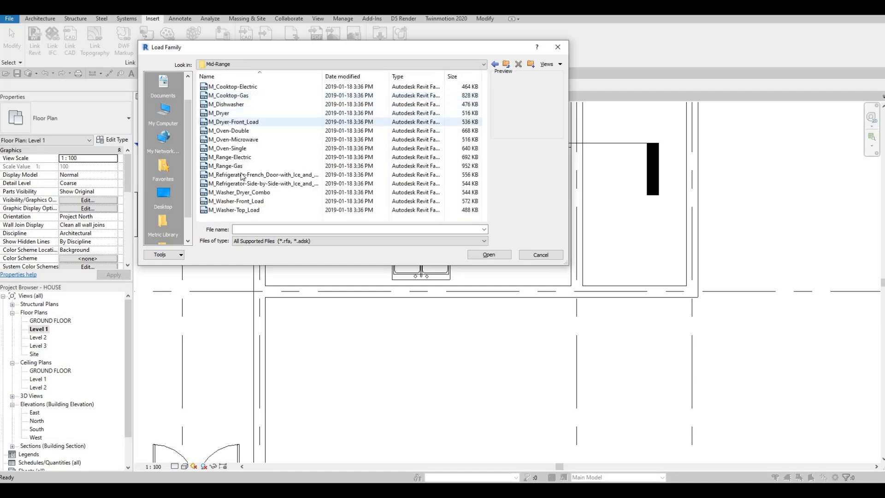
- Preview the washer and refrigerator families and load M_Refrigerator-French_Door-with_Ice_and_Water_Dispenser
left_click(227, 202)
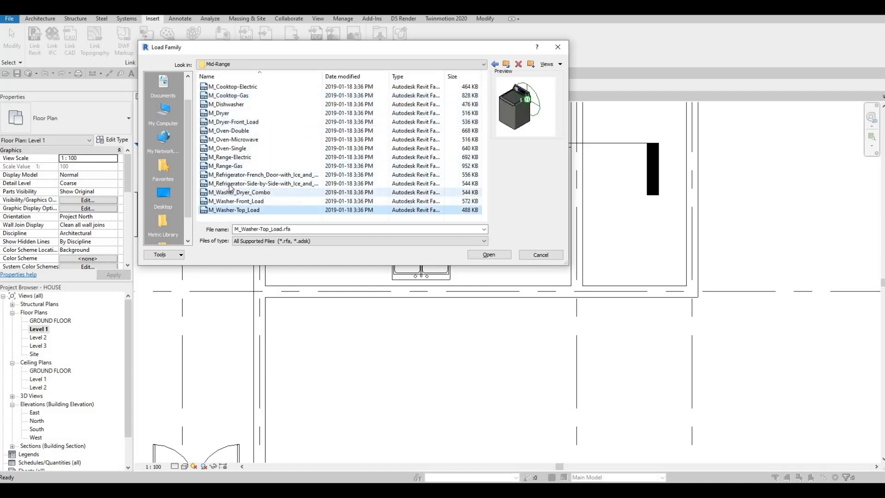
left_click(229, 192)
left_click(231, 184)
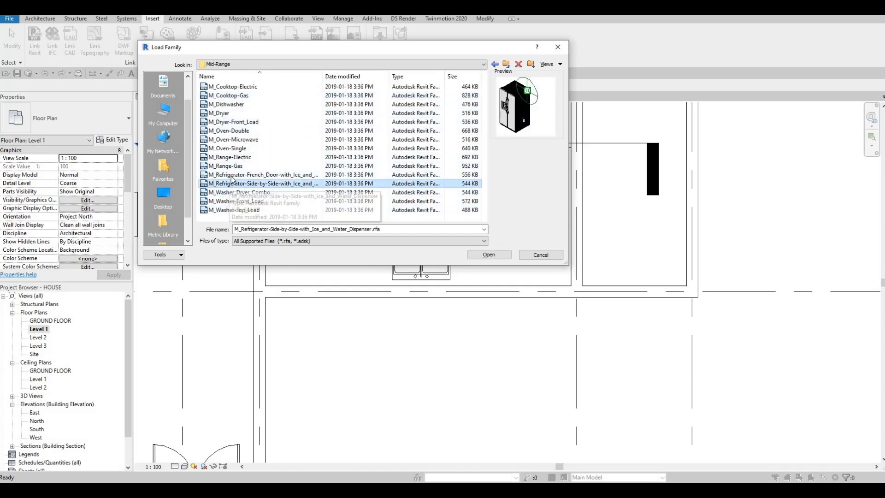
left_click(234, 176)
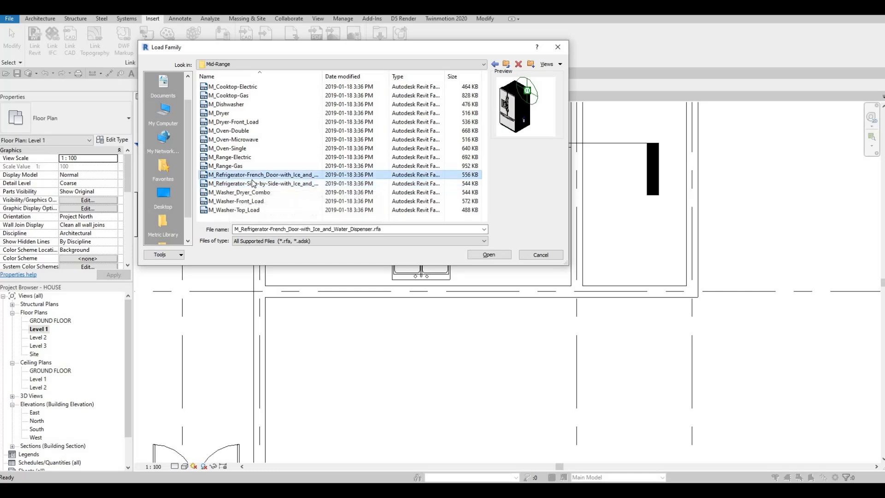
left_click(486, 255)
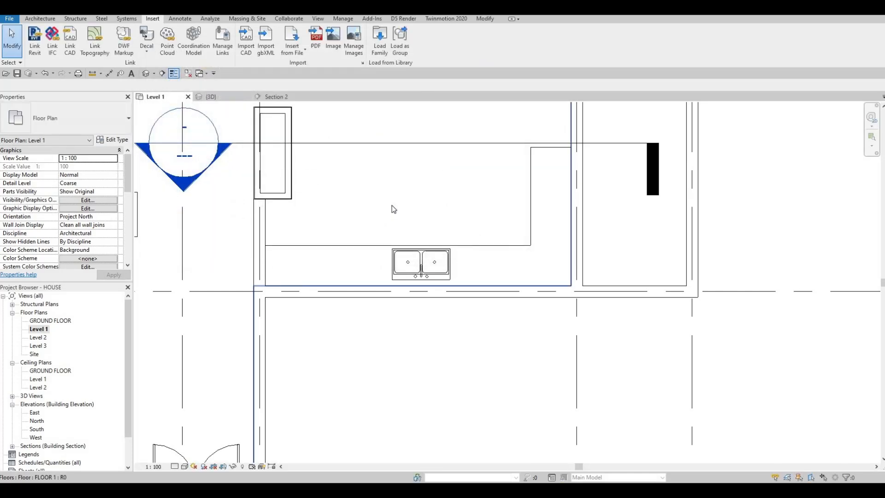
- Place the 900mm French-door refrigerator against the wall just beyond the countertop's short leg, rotated to face into the room
key("m")
middle_click_drag(564, 96, 415, 232)
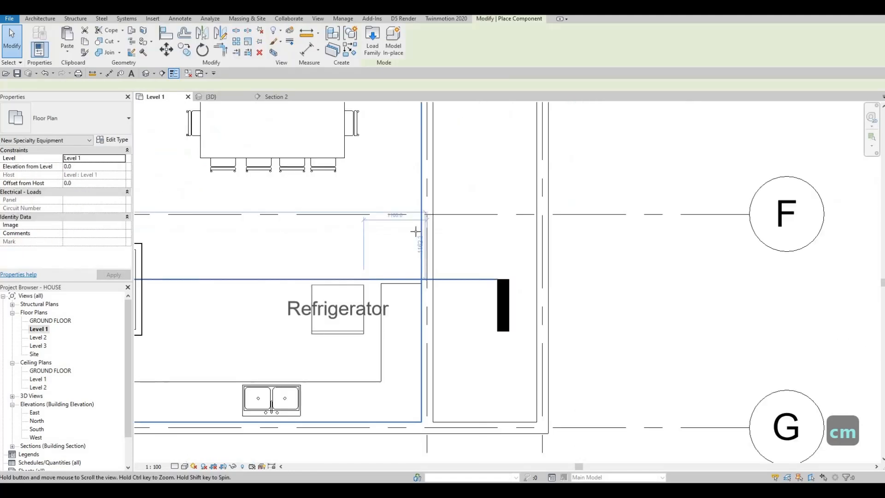
key("space")
key("space")
key("space")
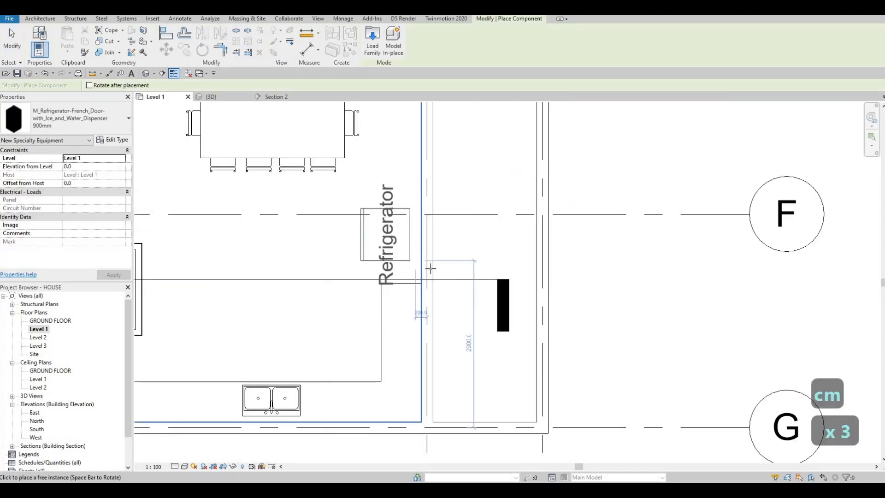
scroll(414, 231, "up", 2)
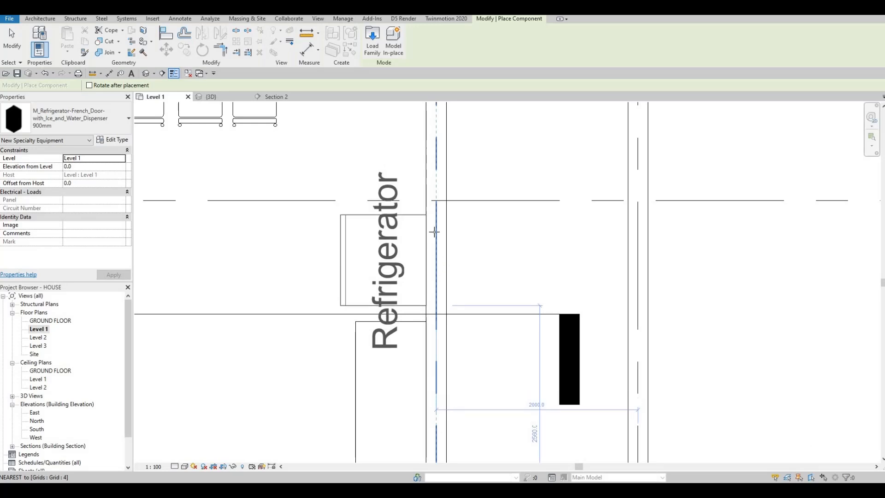
key("Escape")
key("Escape")
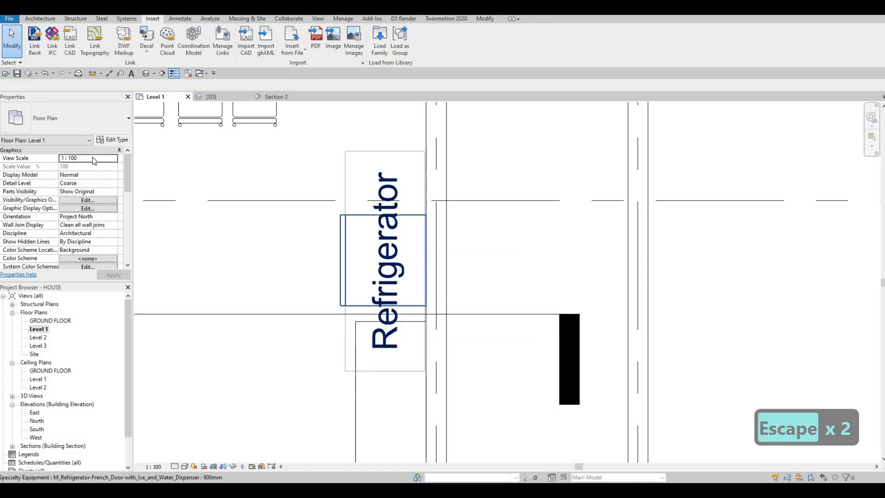
key("Escape")
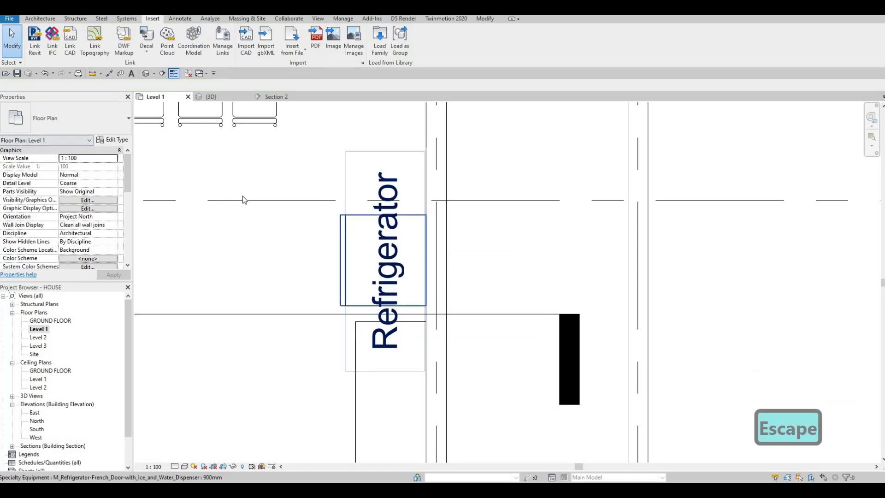
- Hide the refrigerator's plan text label through its type properties
left_click(120, 140)
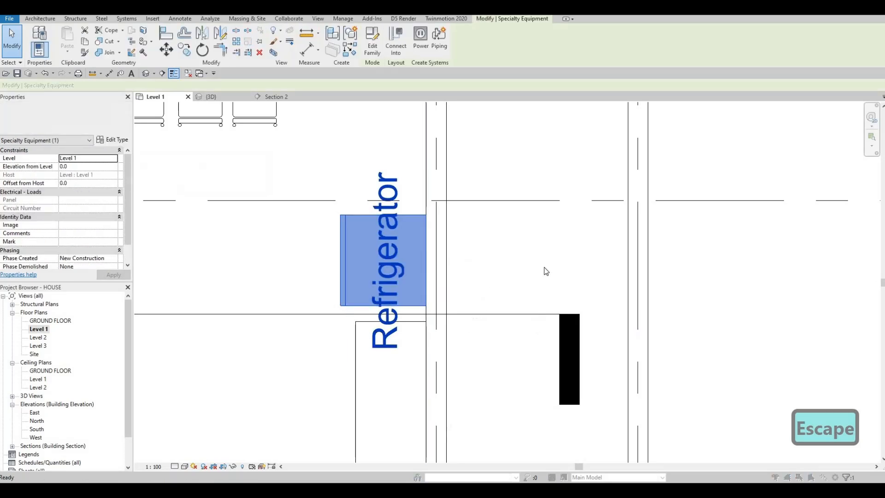
left_click(528, 215)
left_click(588, 371)
- Examine the placed refrigerator beside the kitchen counter in the 3D view
left_click(219, 100)
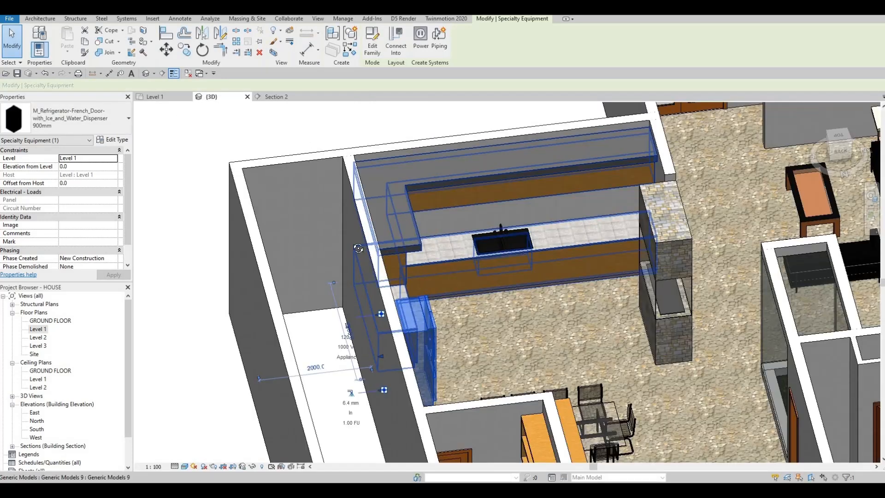
key("Escape")
middle_click_drag(266, 208, 326, 199, "shift")
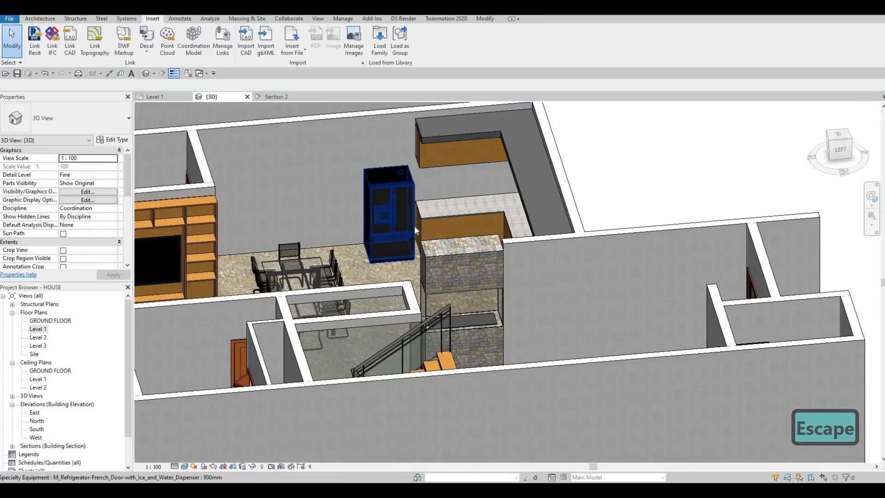
middle_click_drag(210, 299, 175, 310, "shift")
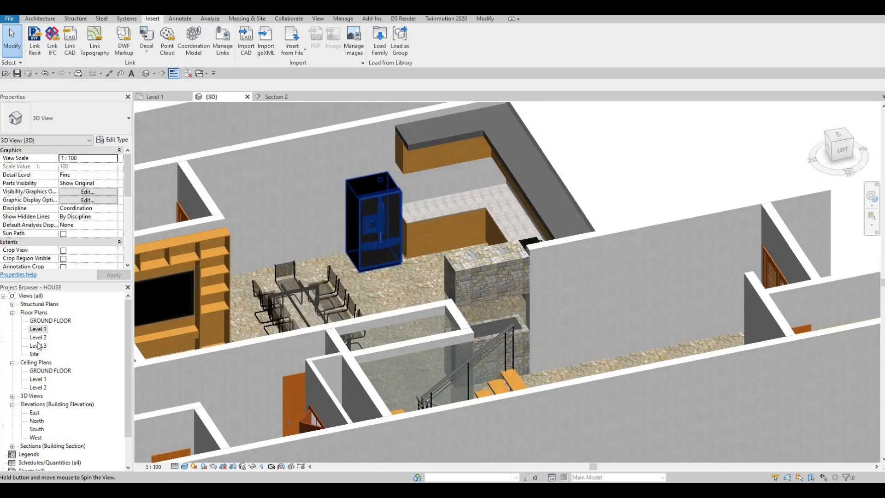
- On Level 1, draw a section from the dining table down past the kitchen's sink wall, facing the refrigerator, and open its view
double_click(38, 328)
scroll(450, 121, "down", 3)
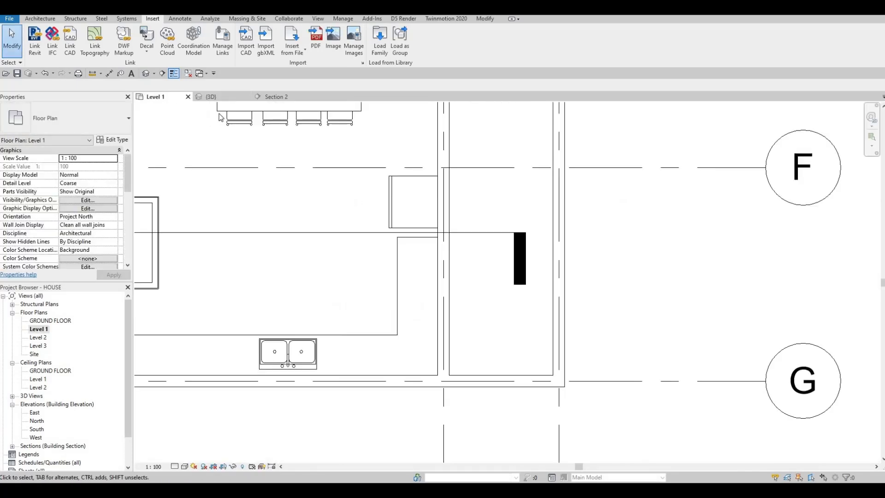
left_click(163, 74)
left_click(356, 146)
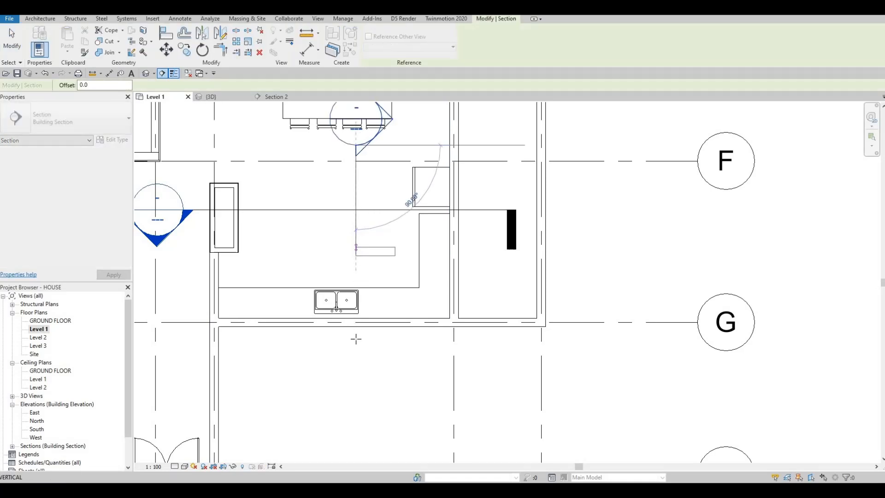
left_click(356, 348)
key("Escape")
key("Escape")
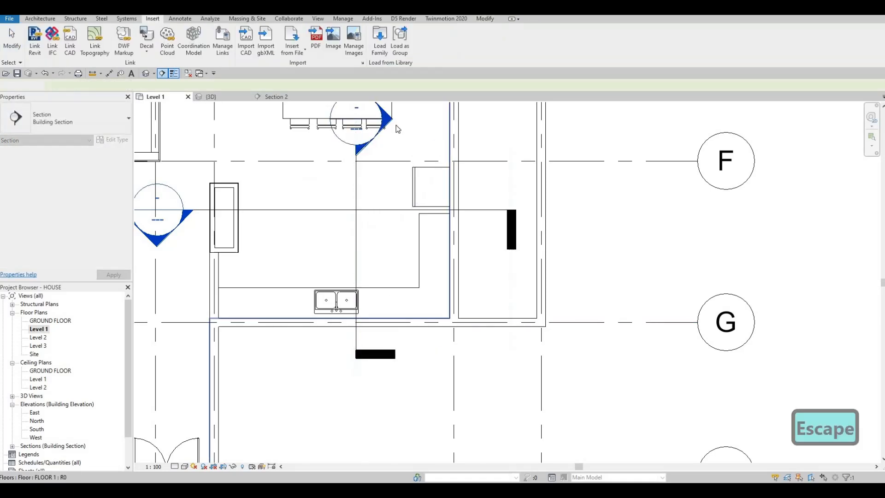
double_click(393, 122)
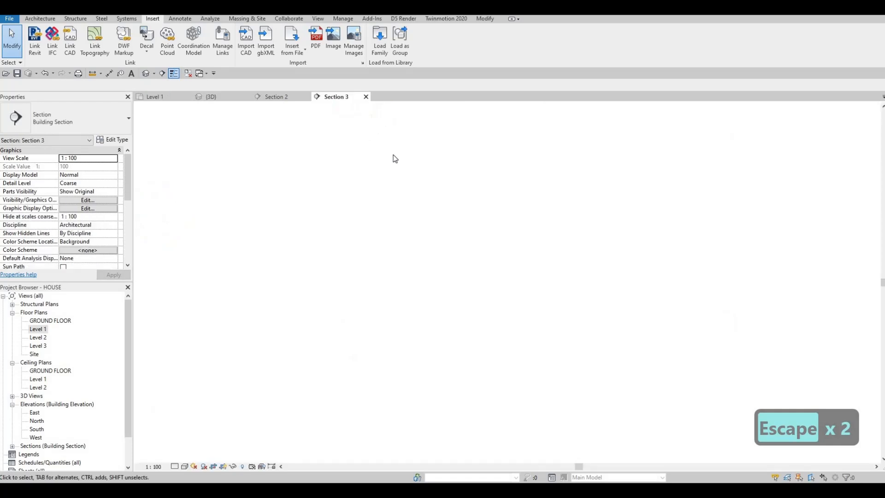
- In Section 3, start an in-place Generic Models extrusion with the wall behind the refrigerator picked as its work plane
scroll(389, 260, "up", 5)
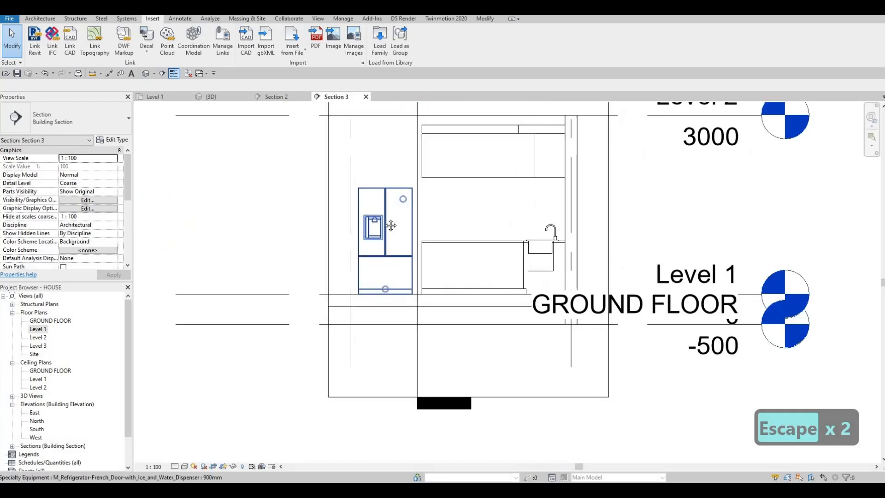
scroll(352, 258, "down", 1)
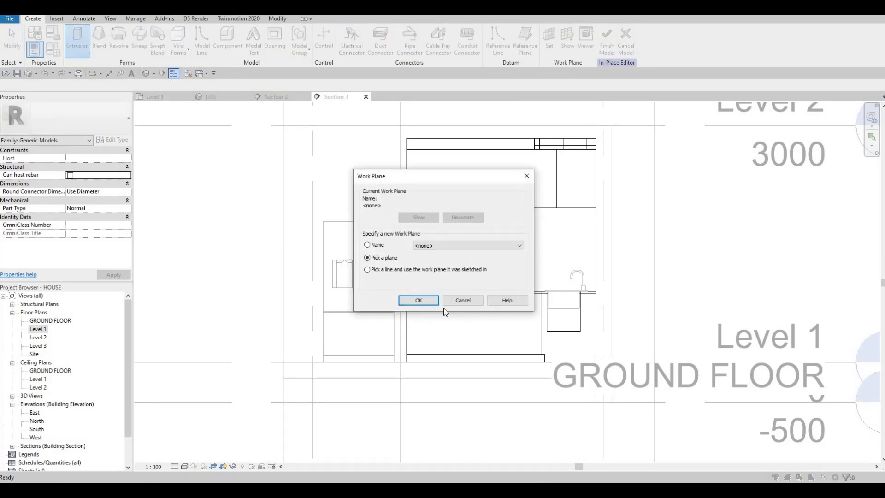
key("Return")
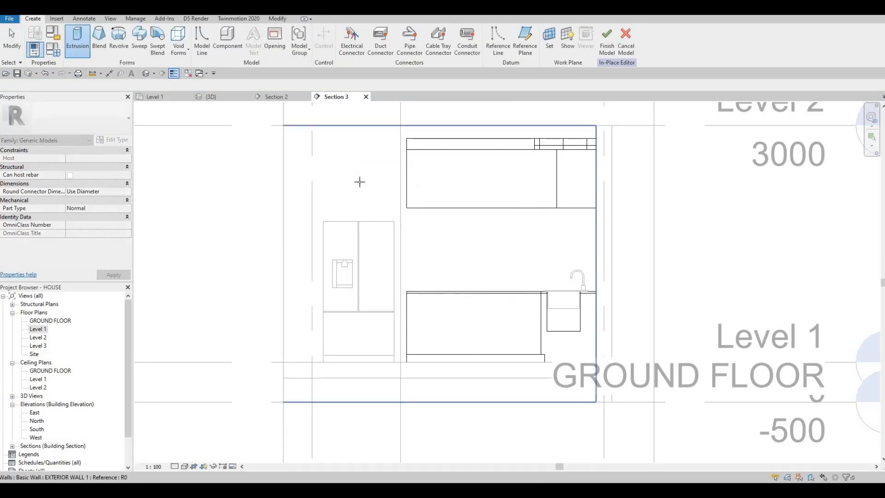
left_click(359, 181)
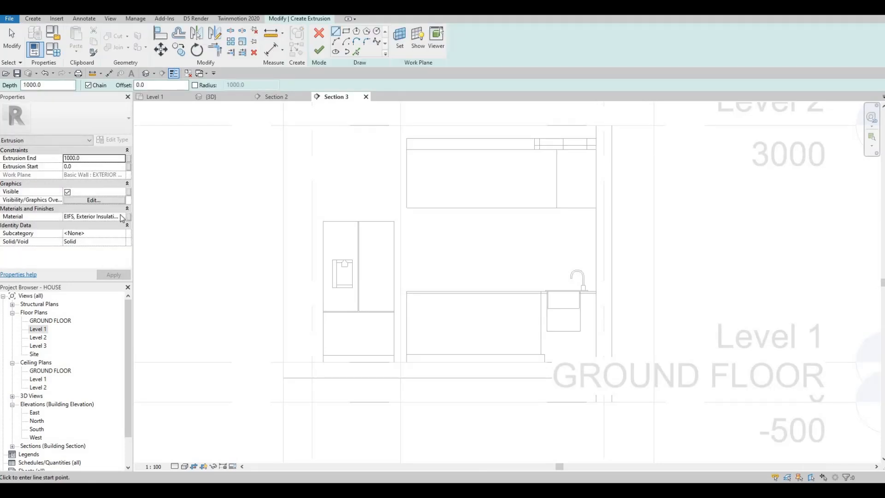
- Assign the Glulam 36h material to the extrusion
left_click(124, 218)
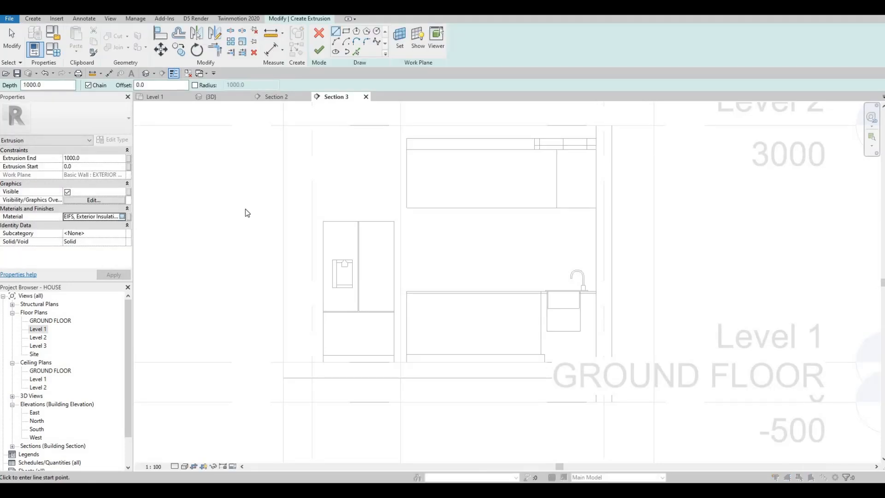
scroll(303, 168, "up", 2)
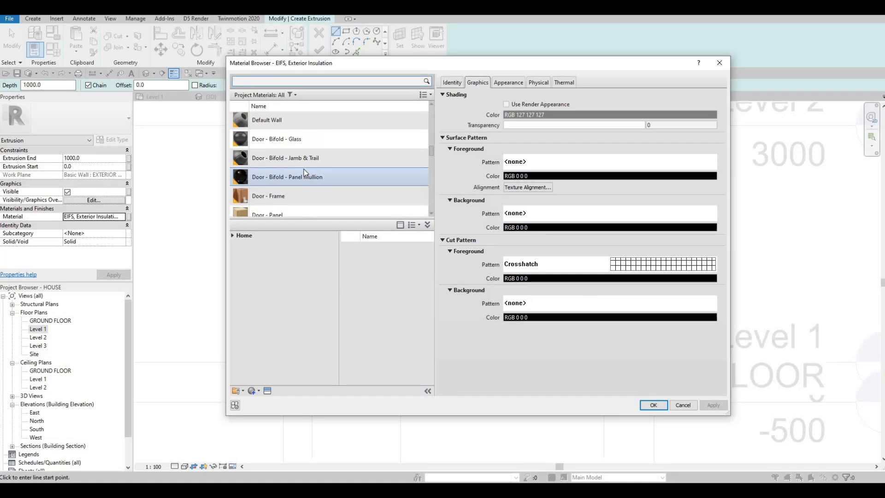
scroll(300, 179, "down", 3)
scroll(296, 190, "down", 2)
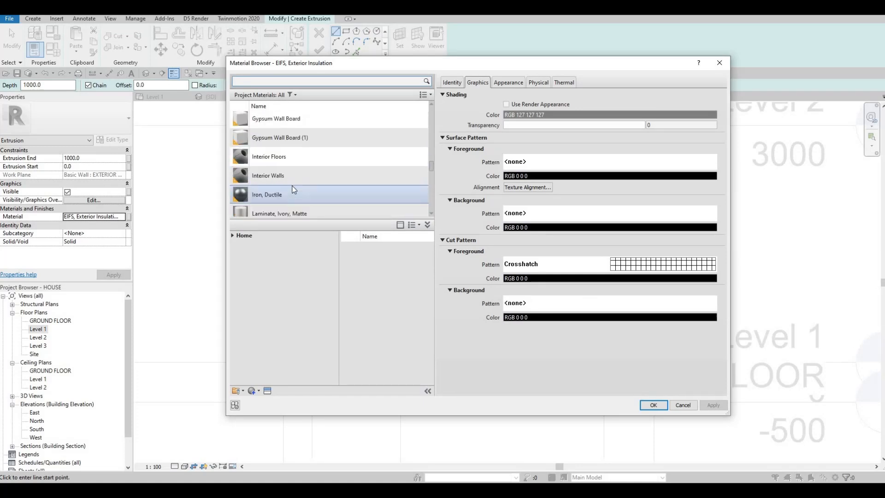
scroll(288, 157, "up", 3)
left_click(285, 121)
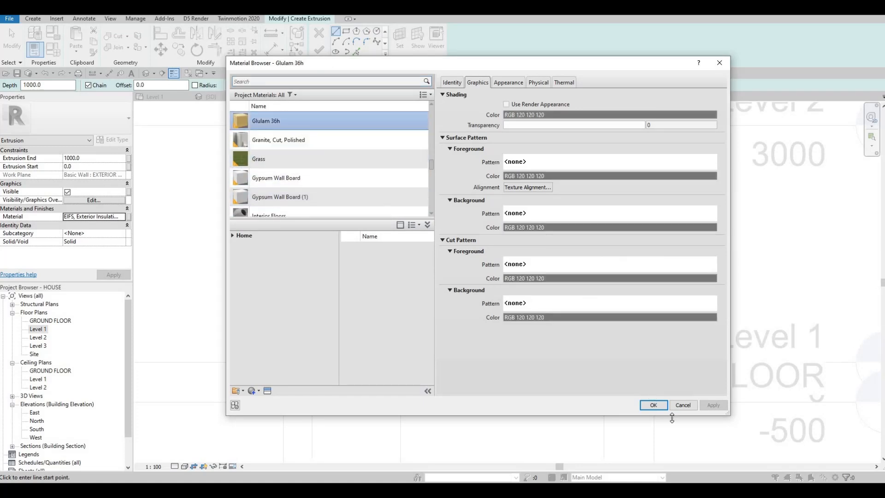
left_click(647, 404)
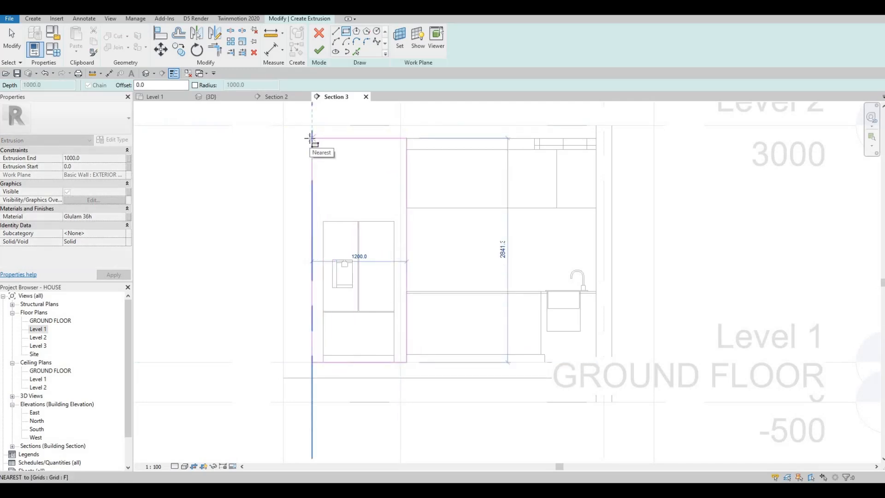
- Sketch a 1200 mm wide rectangle around the refrigerator up to the top of the upper cabinets, plus an inner rectangle tracing the refrigerator's outline
key("Escape")
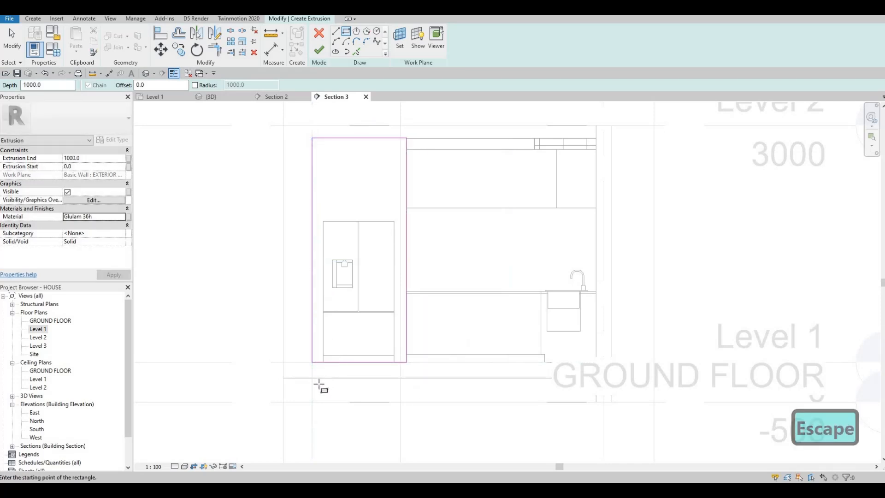
scroll(318, 386, "up", 2)
left_click(312, 380)
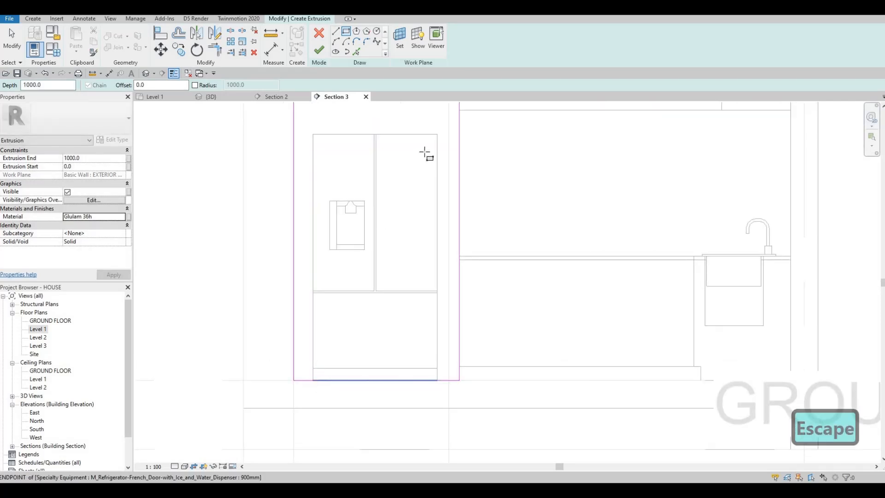
left_click(436, 134)
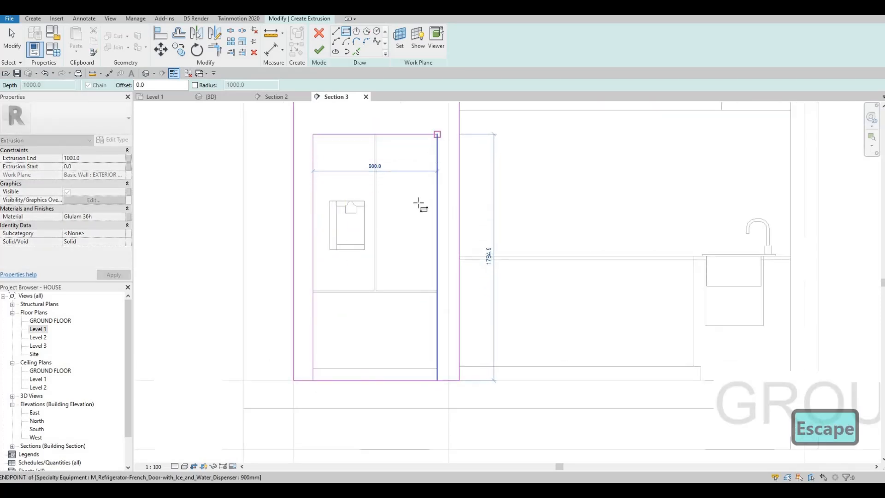
key("Escape")
key("Escape")
- Delete the inner rectangle's base line, split and trim the outer base line into an open-bottomed surround profile, and finish the sketch
left_click(367, 381)
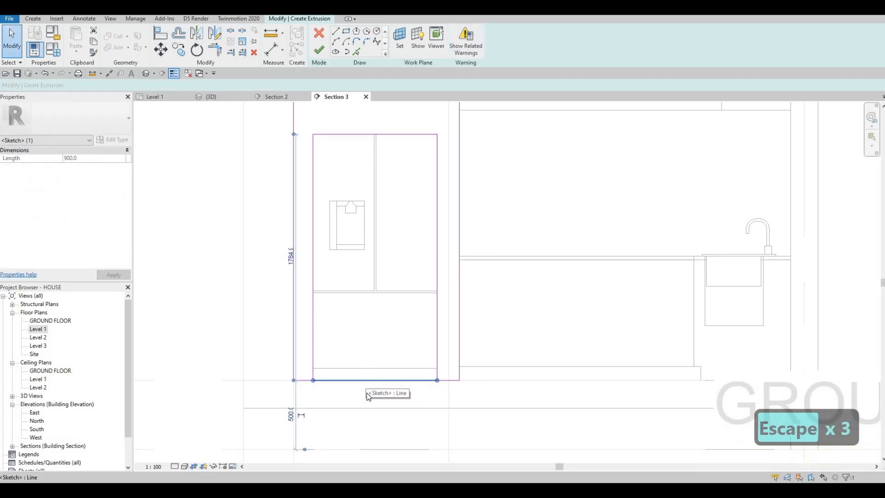
key("Delete")
key("s")
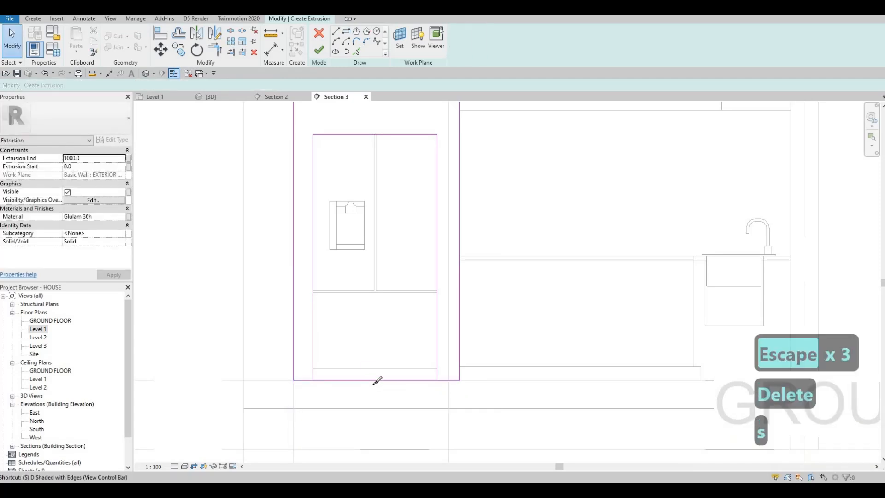
key("l")
key("Escape")
key("Escape")
key("t")
key("r")
left_click(444, 378)
left_click(402, 209)
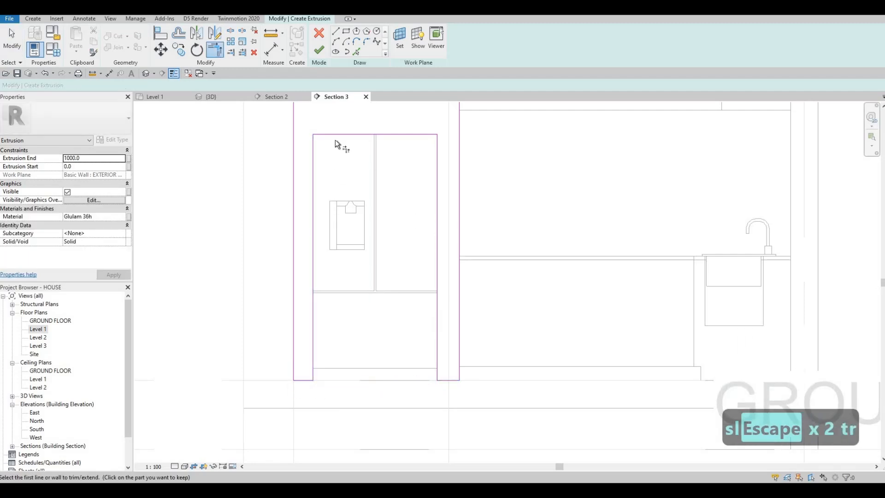
scroll(331, 221, "down", 1)
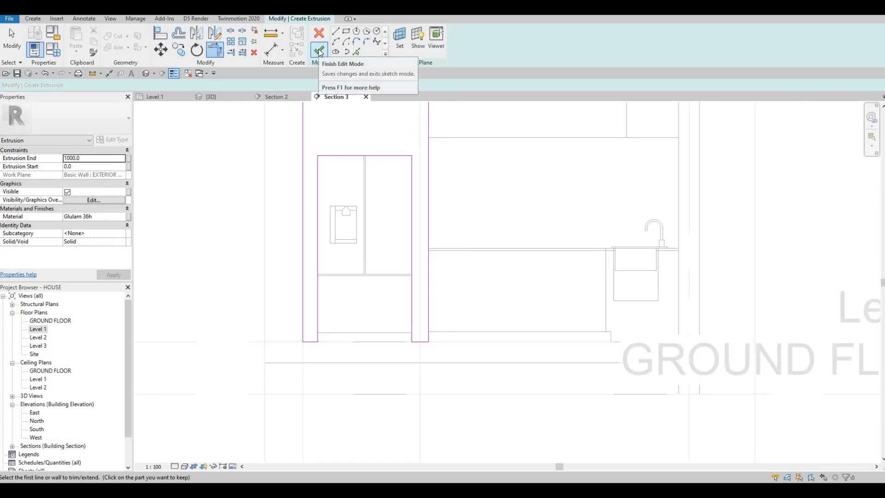
left_click(318, 52)
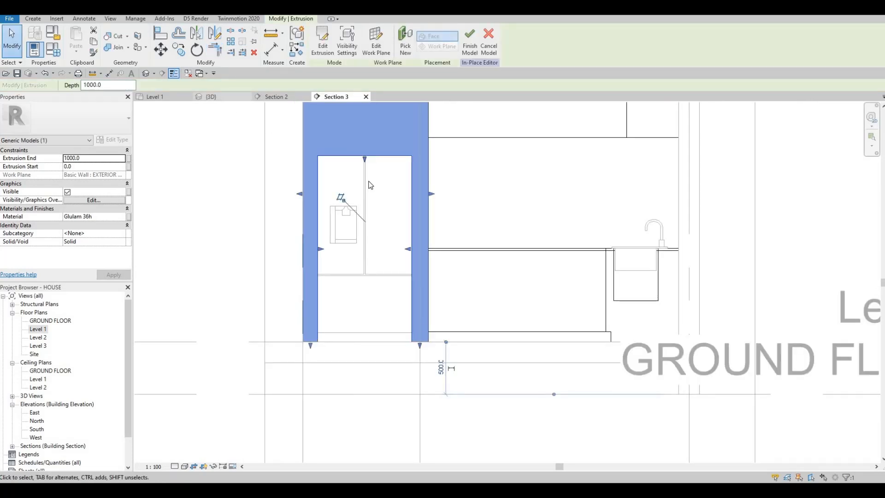
- In the 3D view, pull the surround's front face back towards the refrigerator doors, to a depth of about 821 mm
left_click(211, 97)
middle_click_drag(340, 190, 425, 244, "shift")
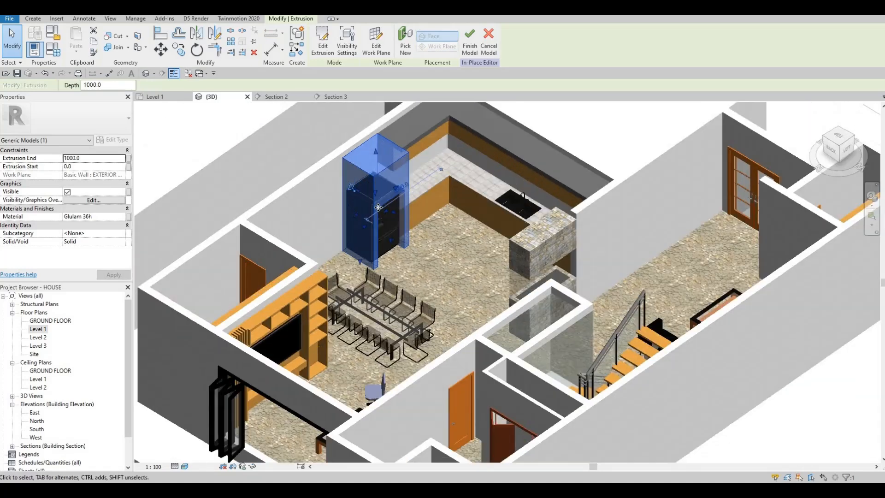
scroll(426, 245, "up", 4)
key("Escape")
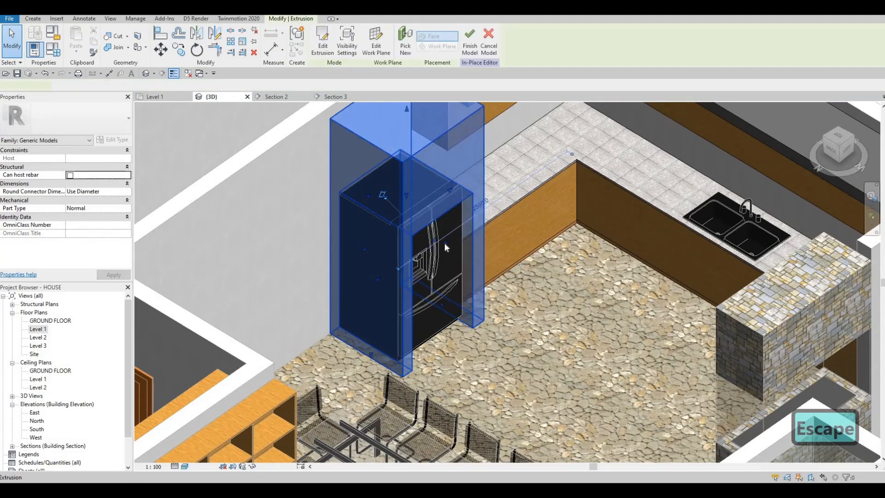
left_click_drag(437, 239, 438, 249)
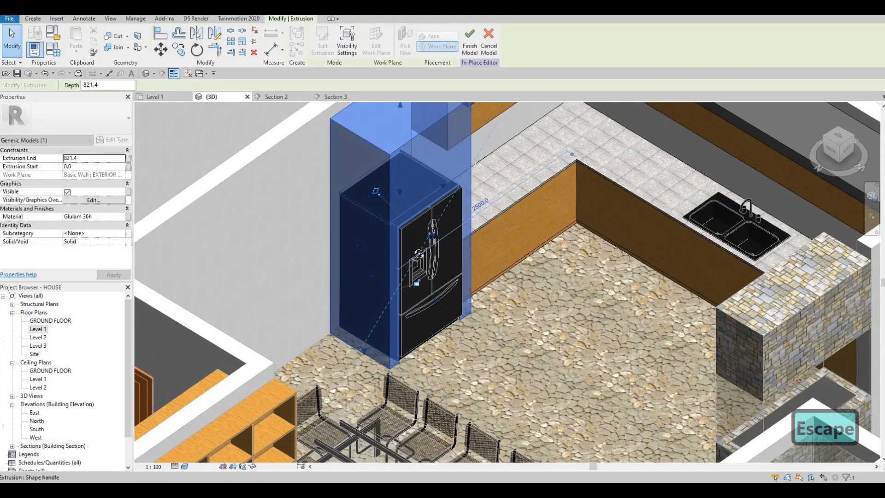
key("Escape")
scroll(405, 209, "up", 8)
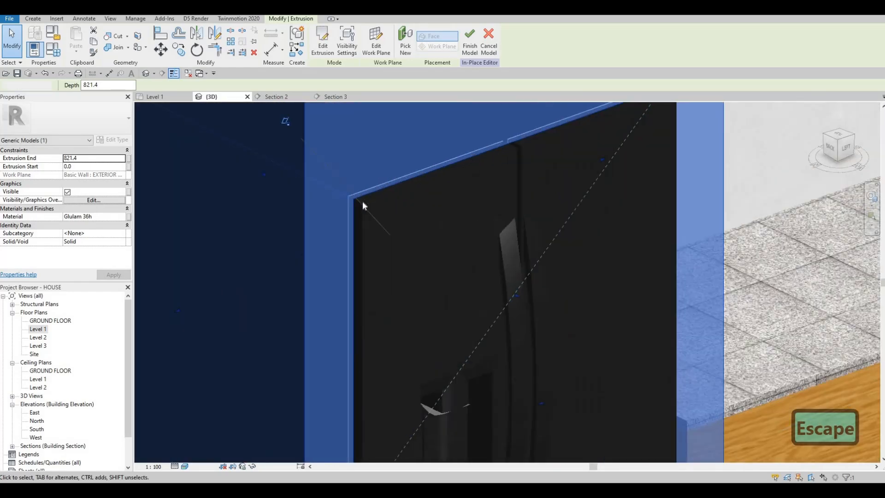
scroll(371, 198, "down", 5)
mouse_move(371, 223)
middle_mouse_down("shift")
mouse_move(402, 253)
mouse_move(401, 209)
mouse_move(366, 207)
middle_mouse_up("shift")
scroll(365, 212, "down", 3)
- Examine the wooden refrigerator surround and its fit with the adjoining cabinets and soffit from several directions
middle_click_drag(379, 284, 479, 253, "shift")
middle_click_drag(542, 278, 414, 258, "shift")
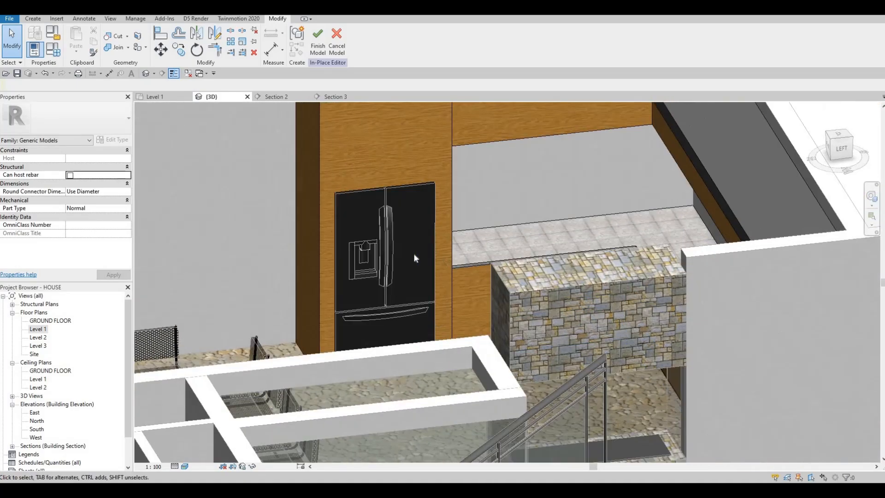
scroll(414, 258, "down", 2)
middle_click_drag(326, 264, 380, 165, "shift")
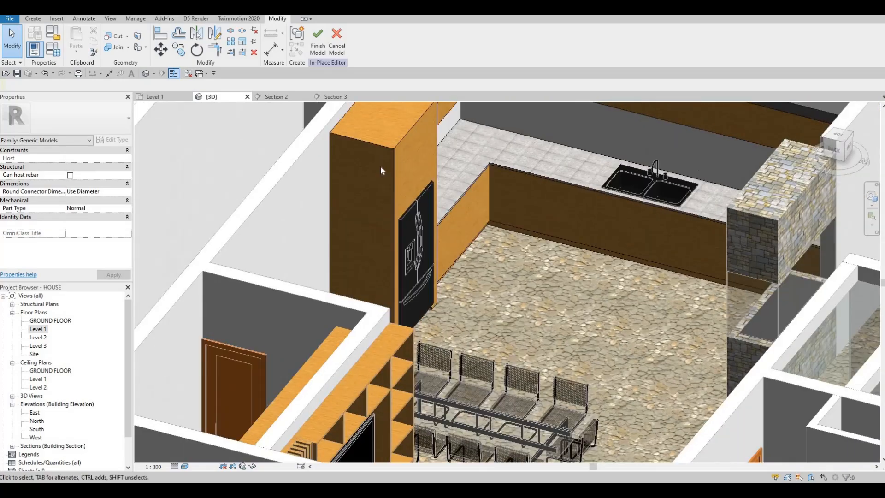
scroll(503, 312, "down", 1)
middle_click_drag(502, 313, 480, 132)
middle_click_drag(342, 219, 400, 274, "shift")
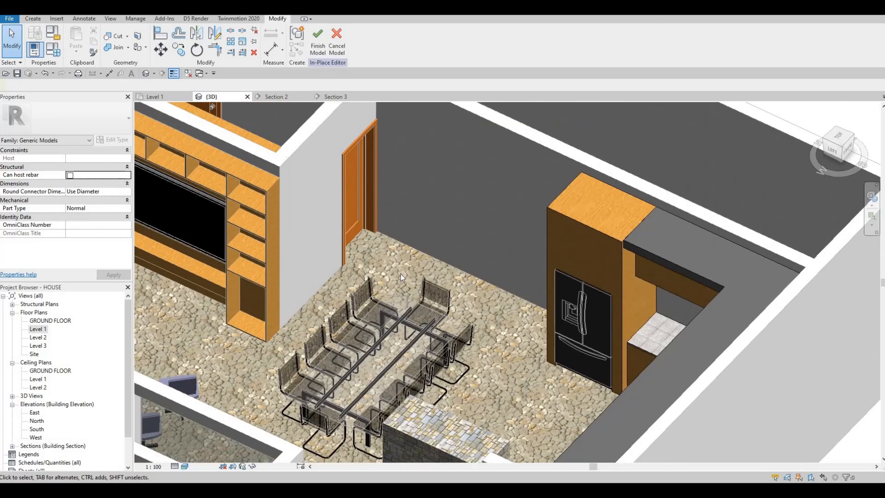
middle_click_drag(563, 310, 446, 227, "shift")
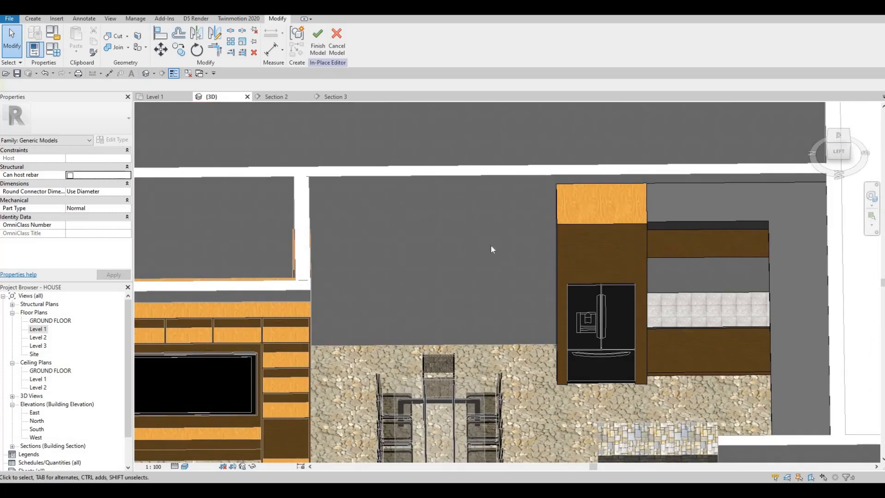
middle_click_drag(545, 280, 474, 184, "shift")
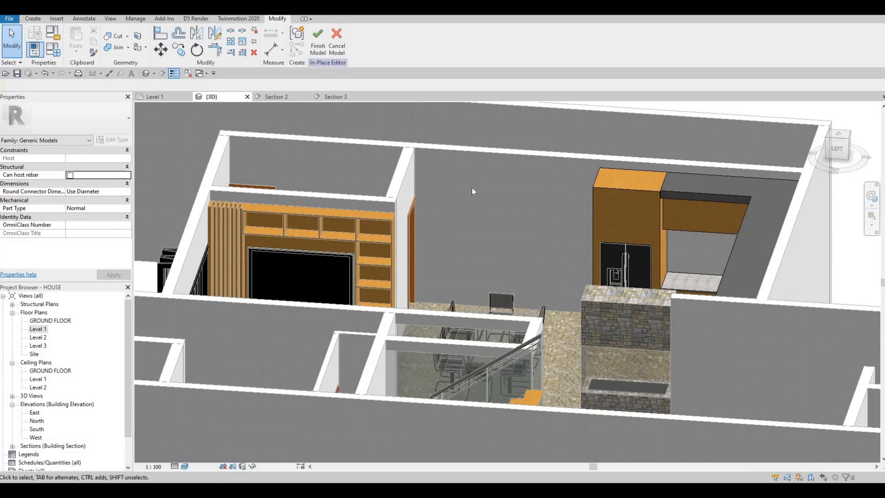
middle_click_drag(388, 218, 755, 228, "shift")
middle_click_drag(674, 232, 329, 190, "shift")
middle_click_drag(268, 196, 348, 175, "shift")
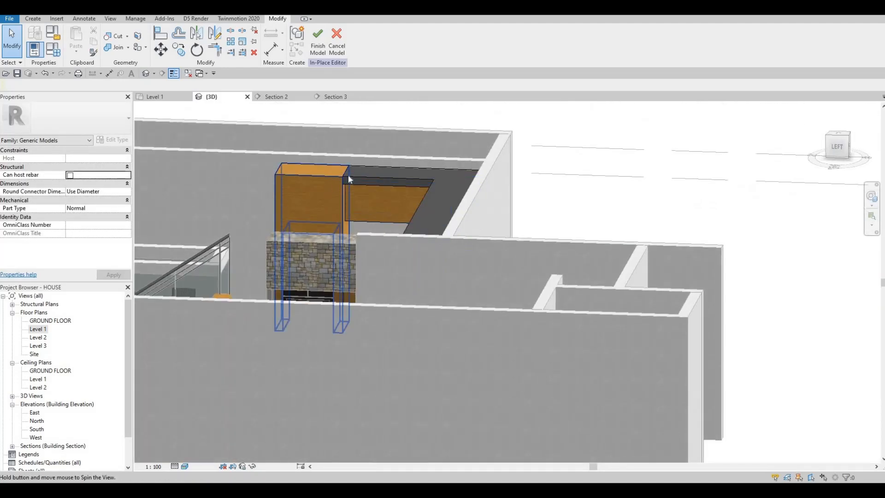
scroll(303, 185, "up", 6)
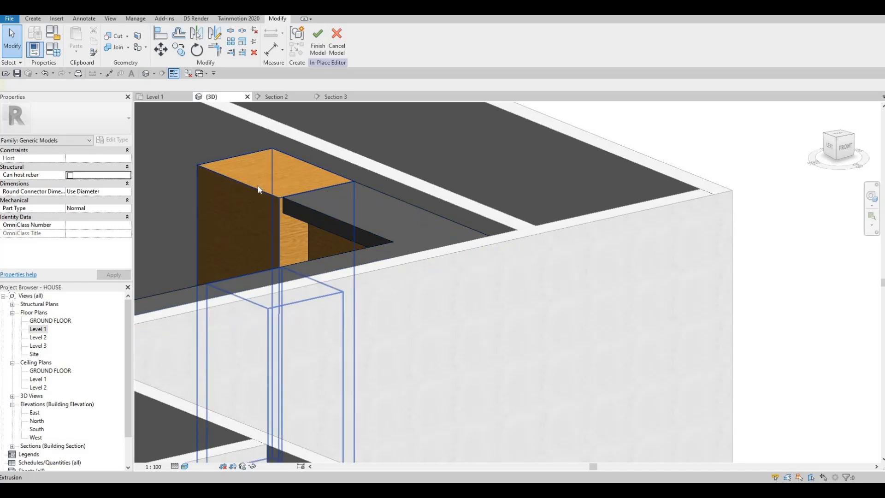
scroll(497, 220, "down", 6)
middle_click_drag(498, 219, 433, 262, "shift")
scroll(297, 229, "down", 3)
- Finish the in-place refrigerator surround model and review the completed kitchen in the 3D view
left_click(318, 49)
middle_click_drag(407, 295, 402, 319, "shift")
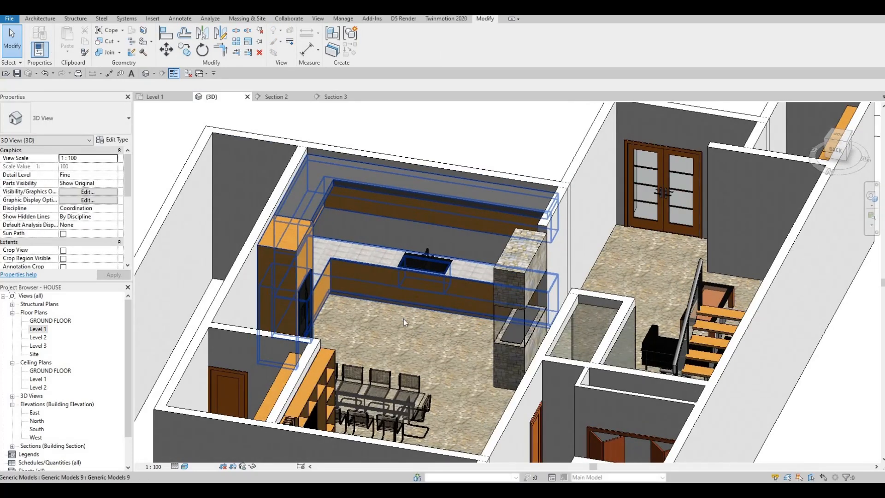
scroll(405, 313, "up", 3)
key("F1")
key("F1")
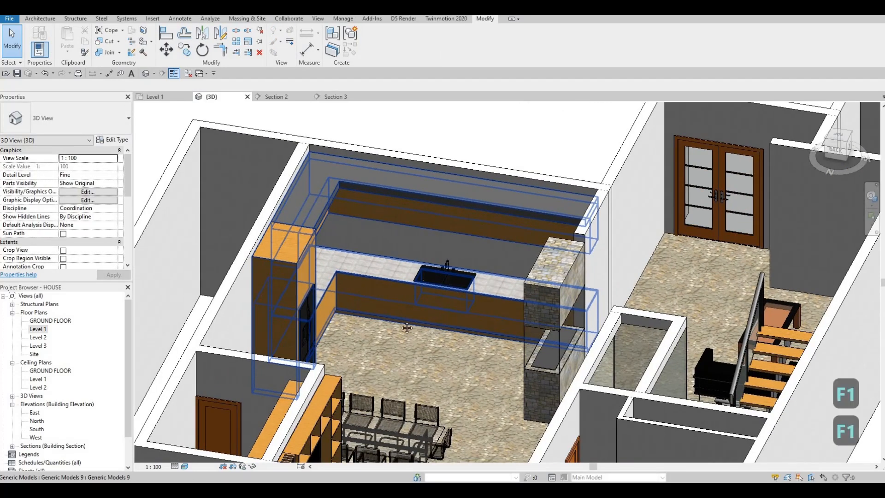
middle_click_drag(460, 375, 419, 393)
key("Escape")
scroll(419, 393, "up", 2)
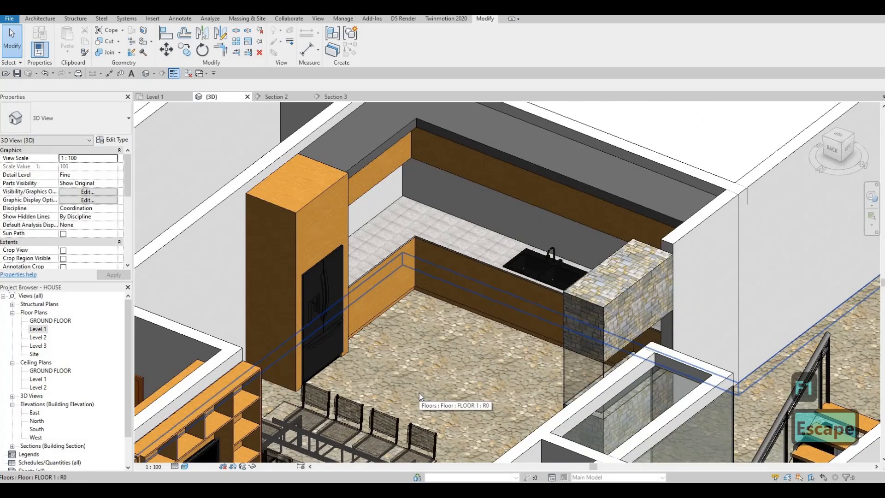